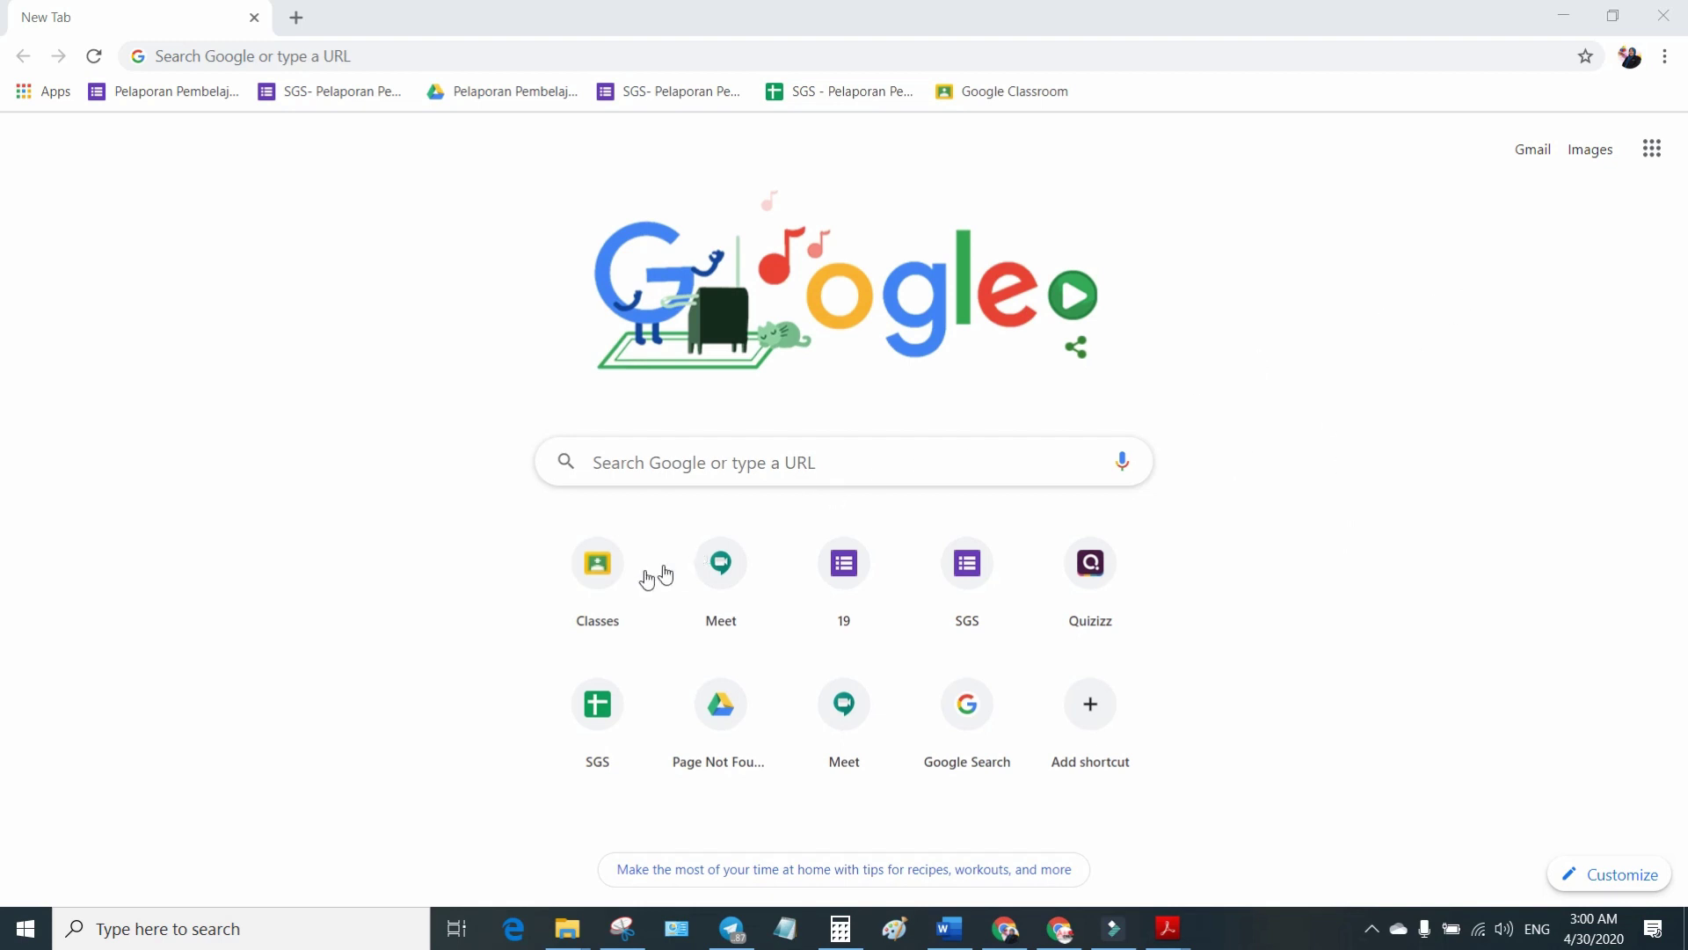
Open the 5 AISHAH 2020 class in Google Classroom and start a new quiz assignment in its classwork.
{"action": "left_click", "coordinate": [599, 588]}
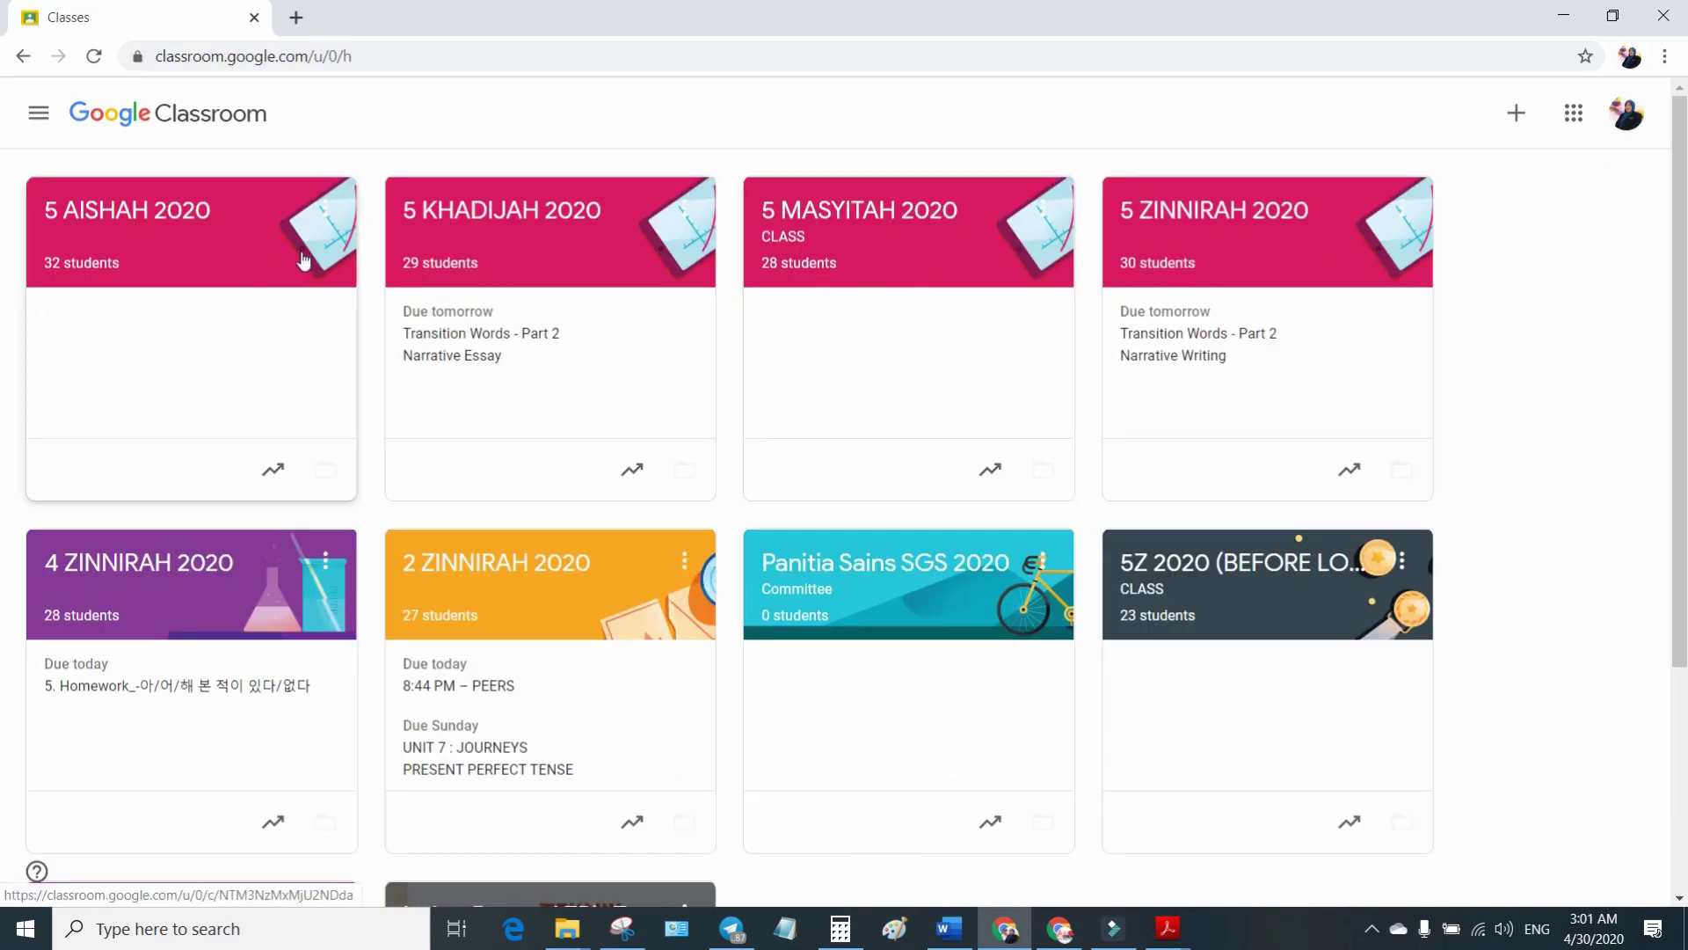
{"action": "left_click", "coordinate": [187, 226]}
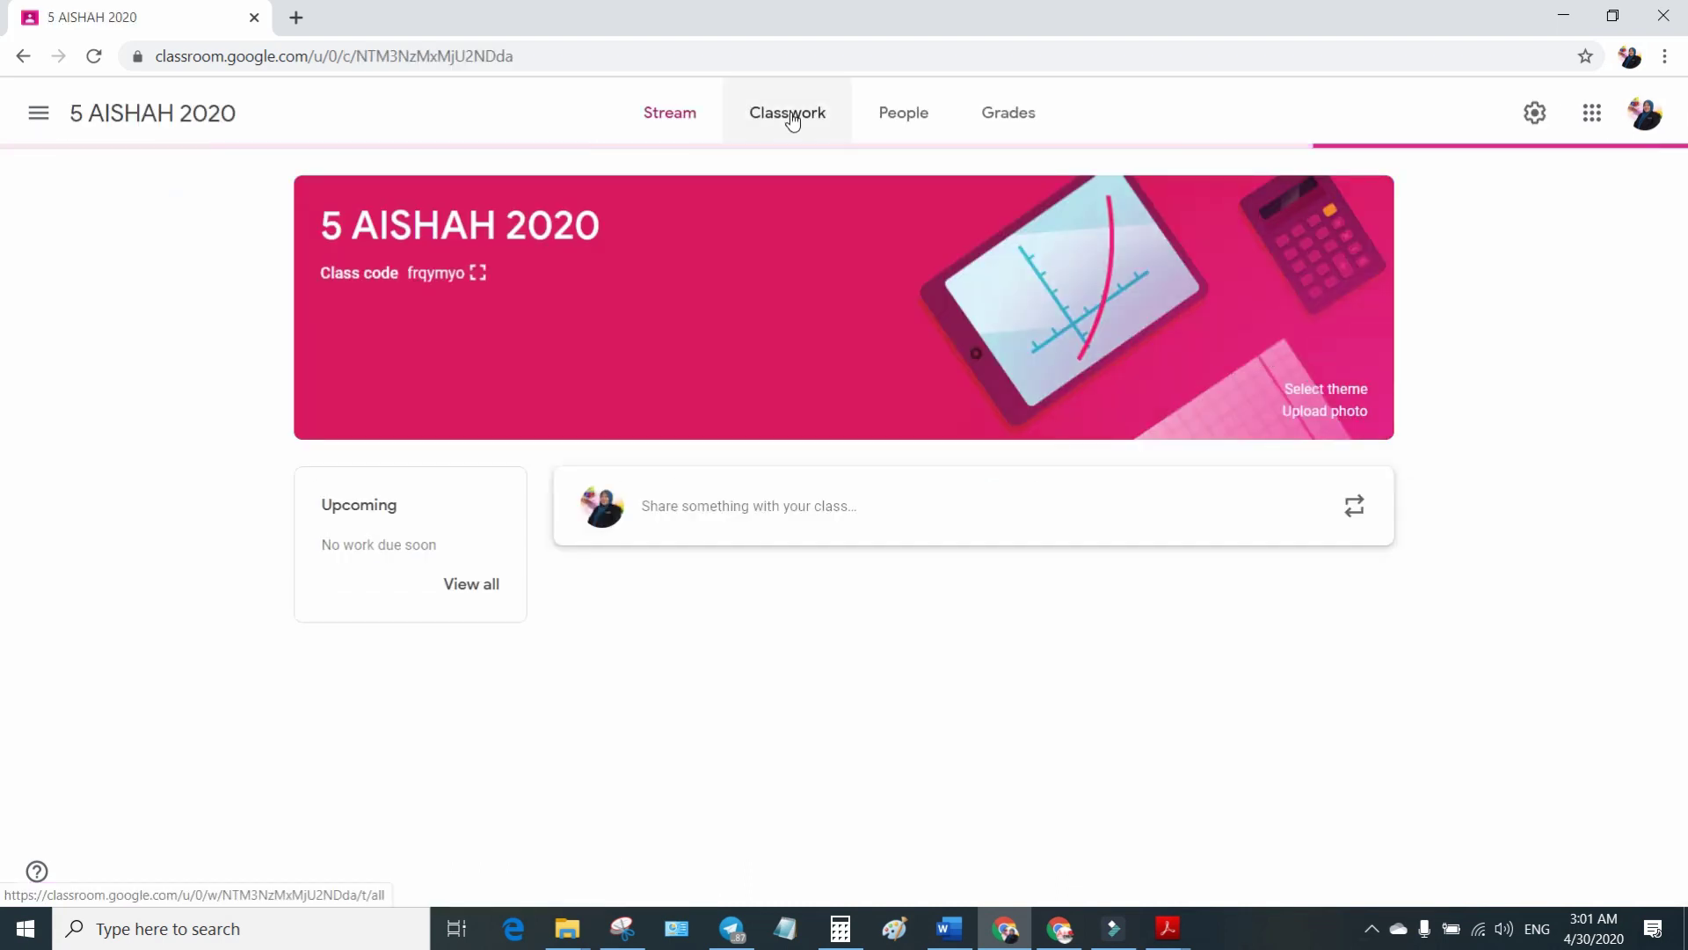
{"action": "left_click", "coordinate": [793, 121]}
{"action": "left_click", "coordinate": [500, 217]}
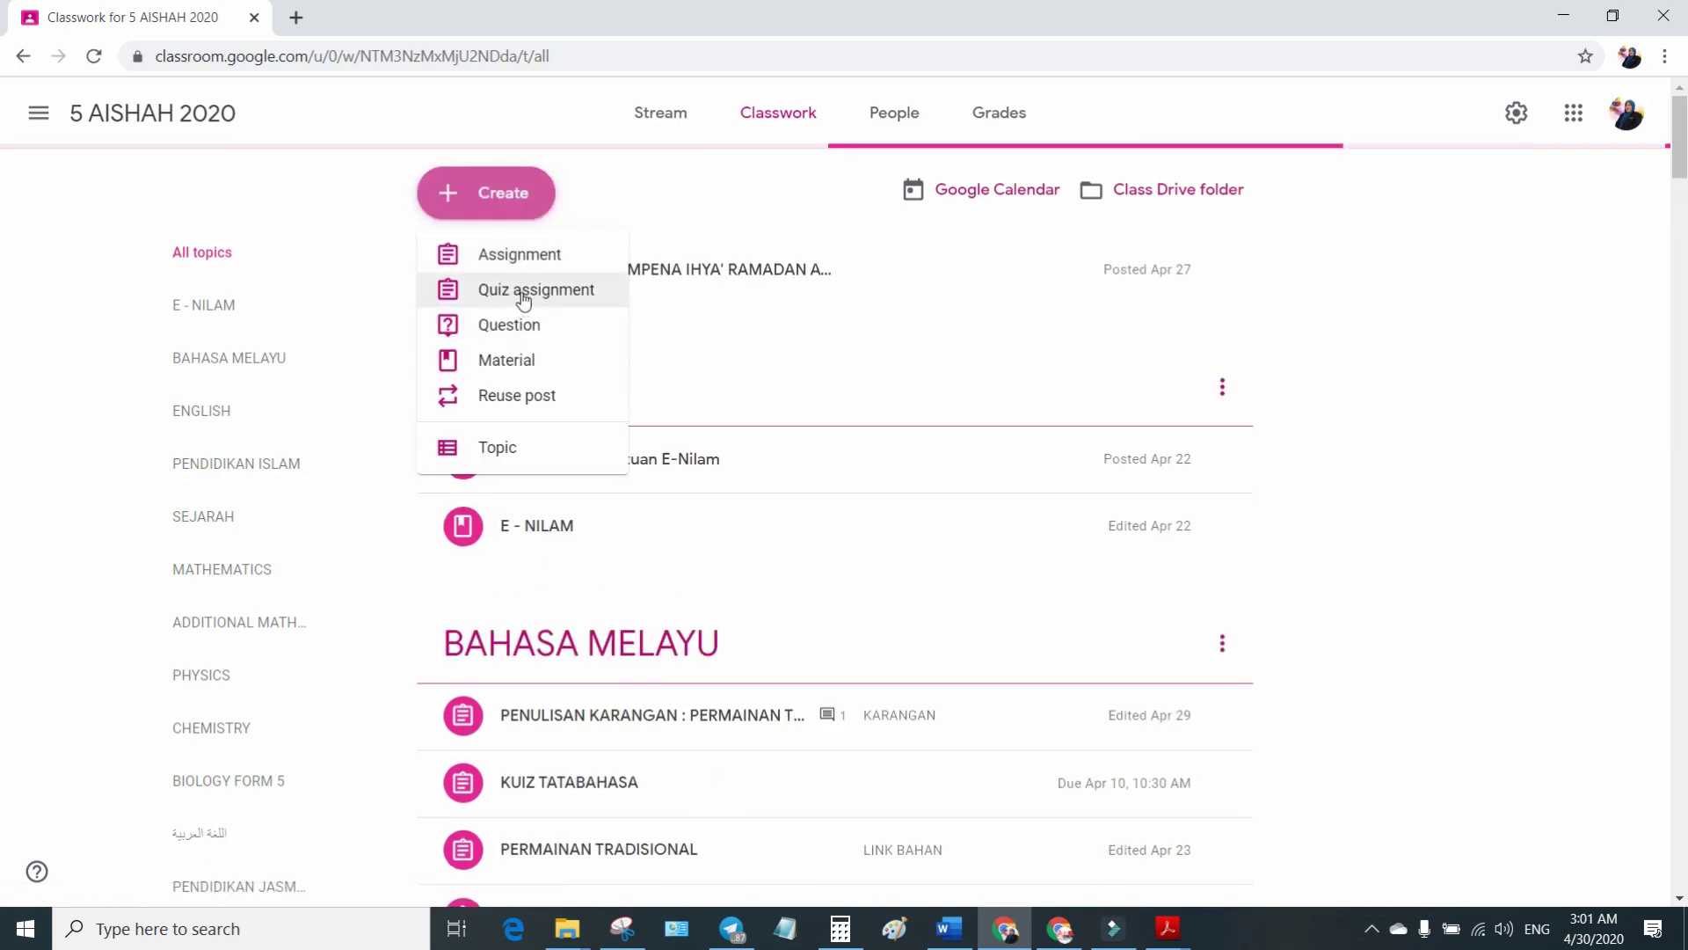
{"action": "left_click", "coordinate": [524, 290]}
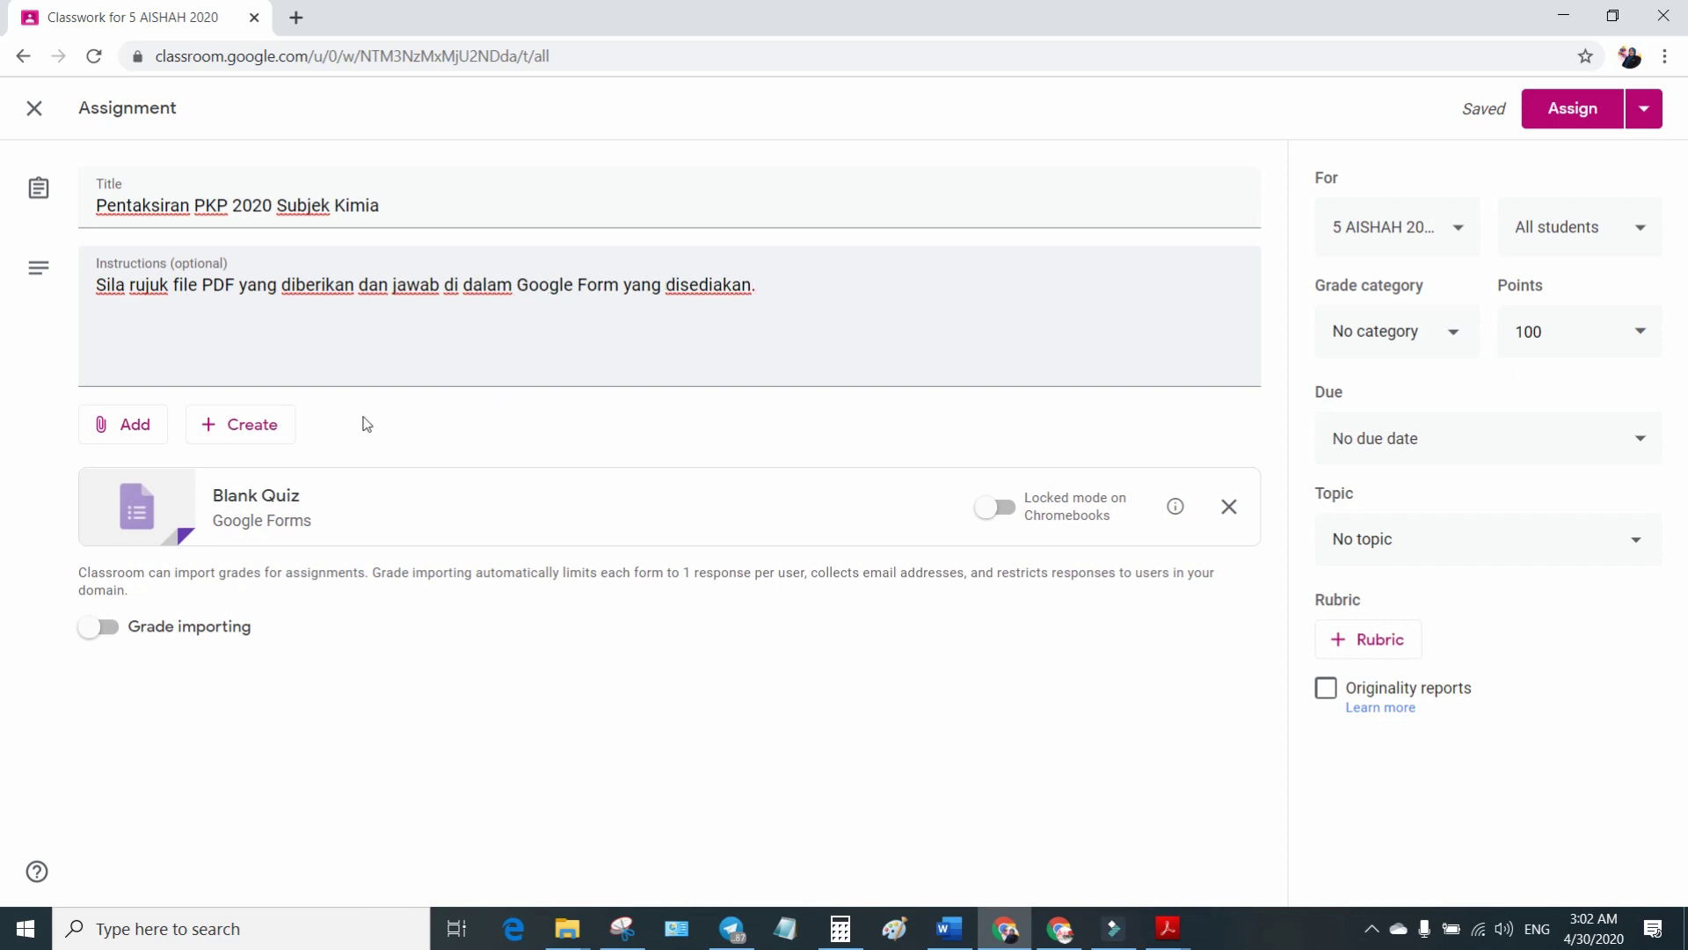
Attach the PDF file "ppt kimia t4 paper 1 2019" from the device to the assignment.
{"action": "left_click", "coordinate": [126, 424]}
{"action": "left_click", "coordinate": [180, 558]}
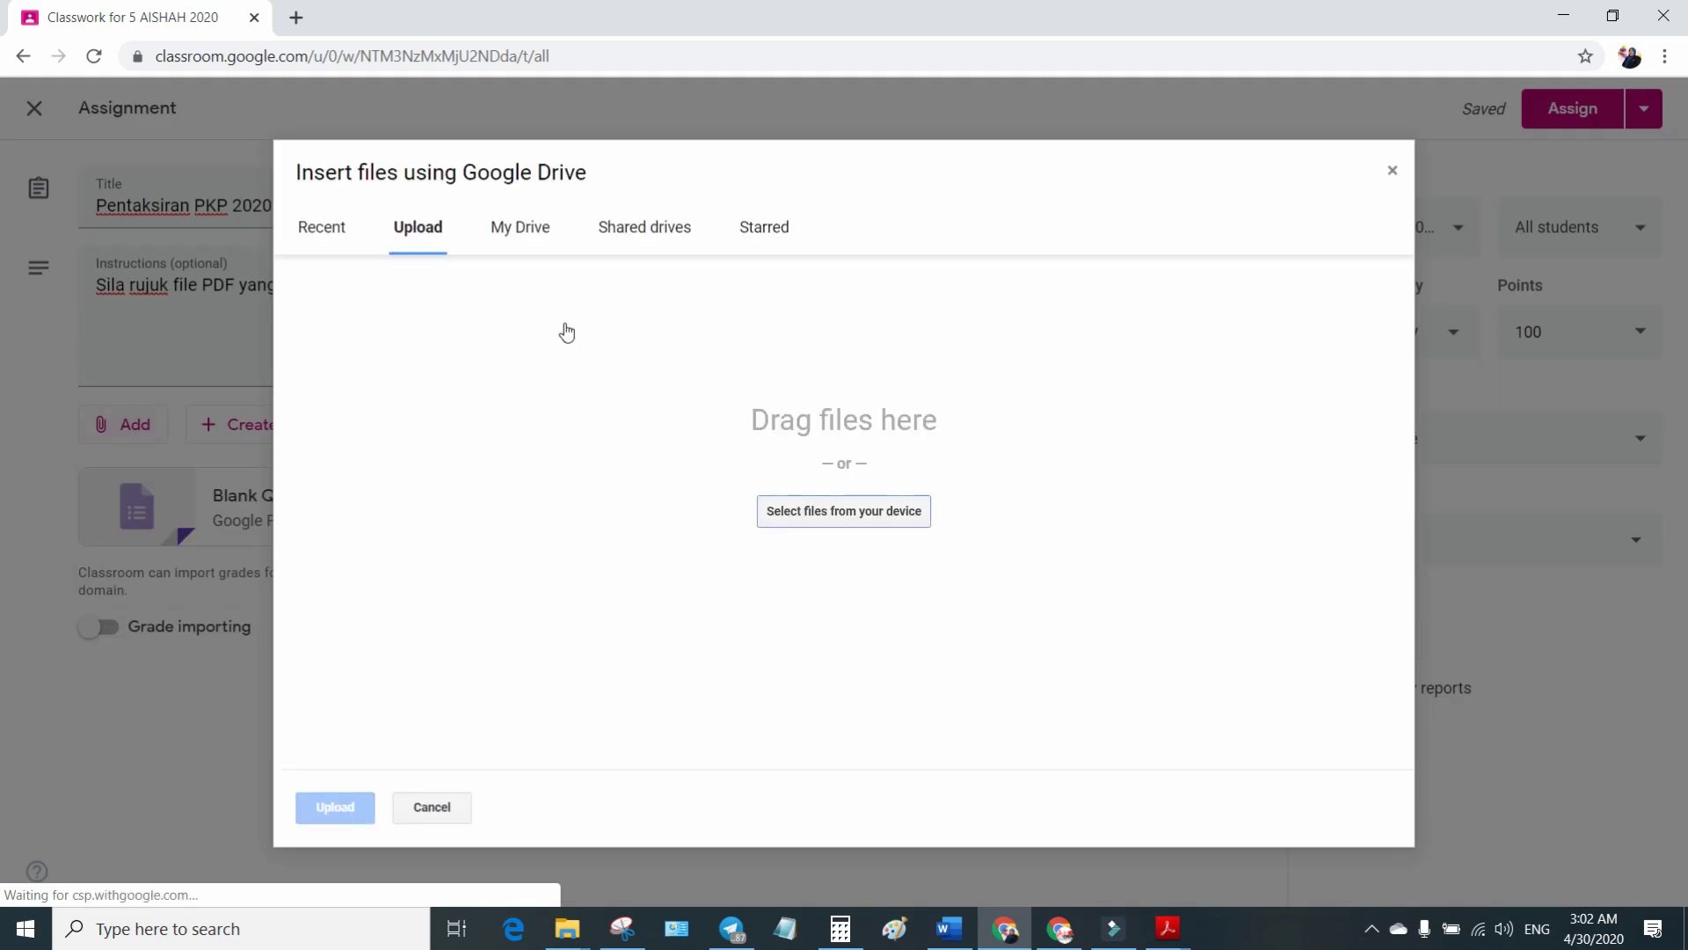
{"action": "left_click", "coordinate": [846, 509]}
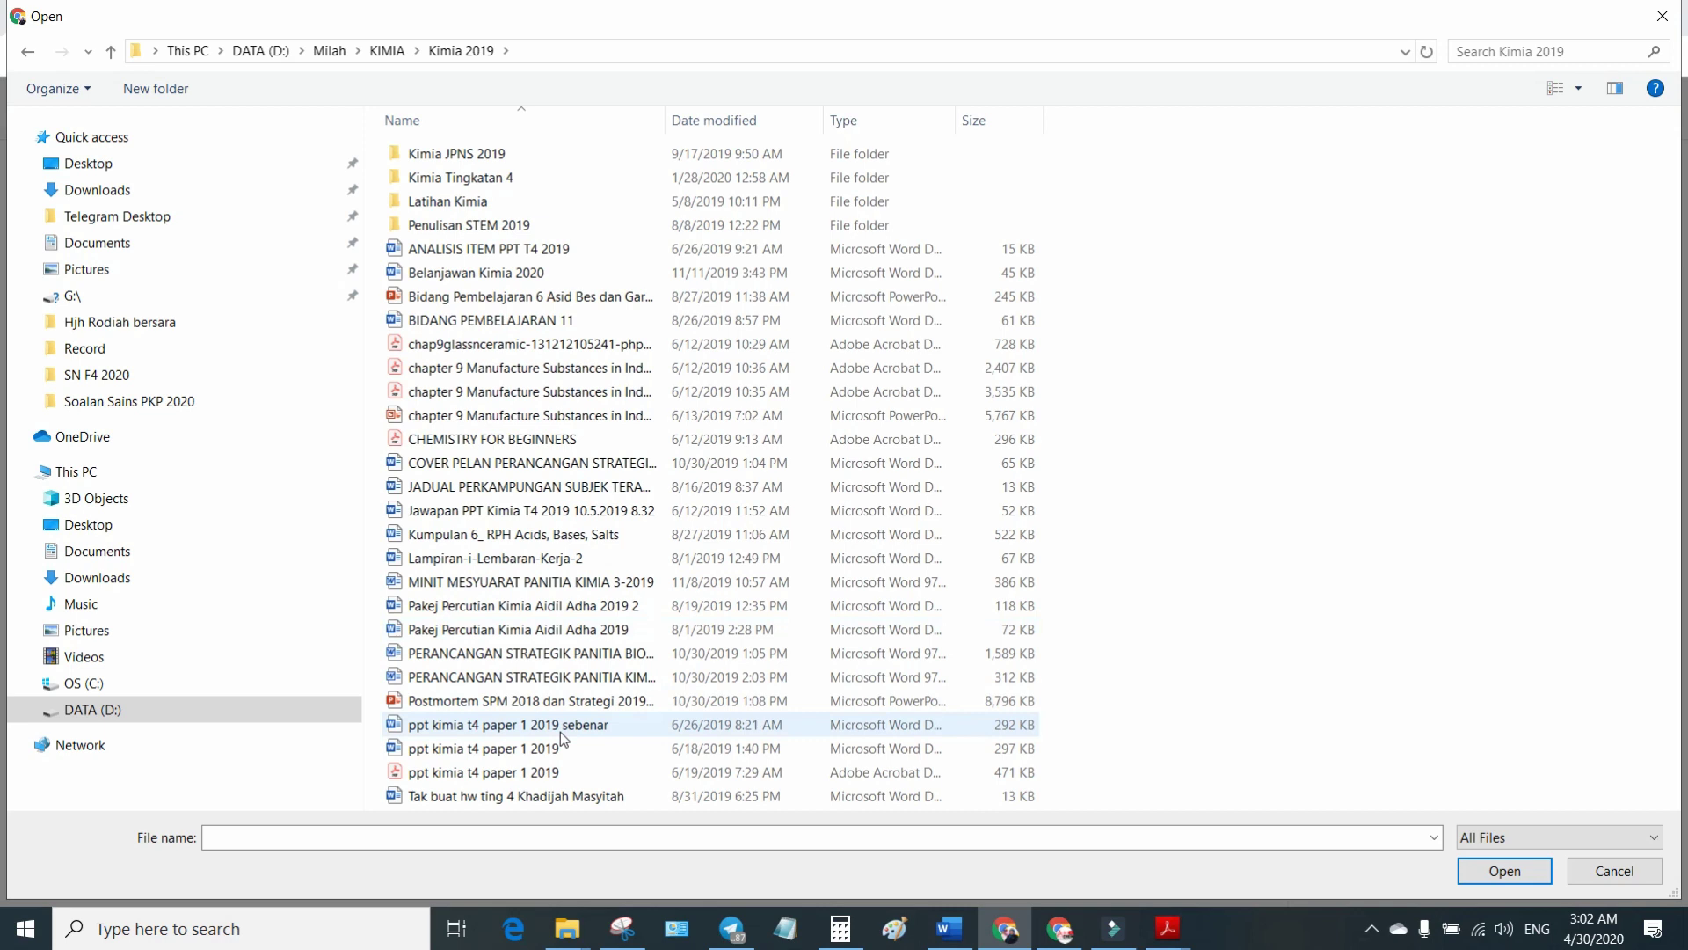
{"action": "left_click", "coordinate": [554, 772]}
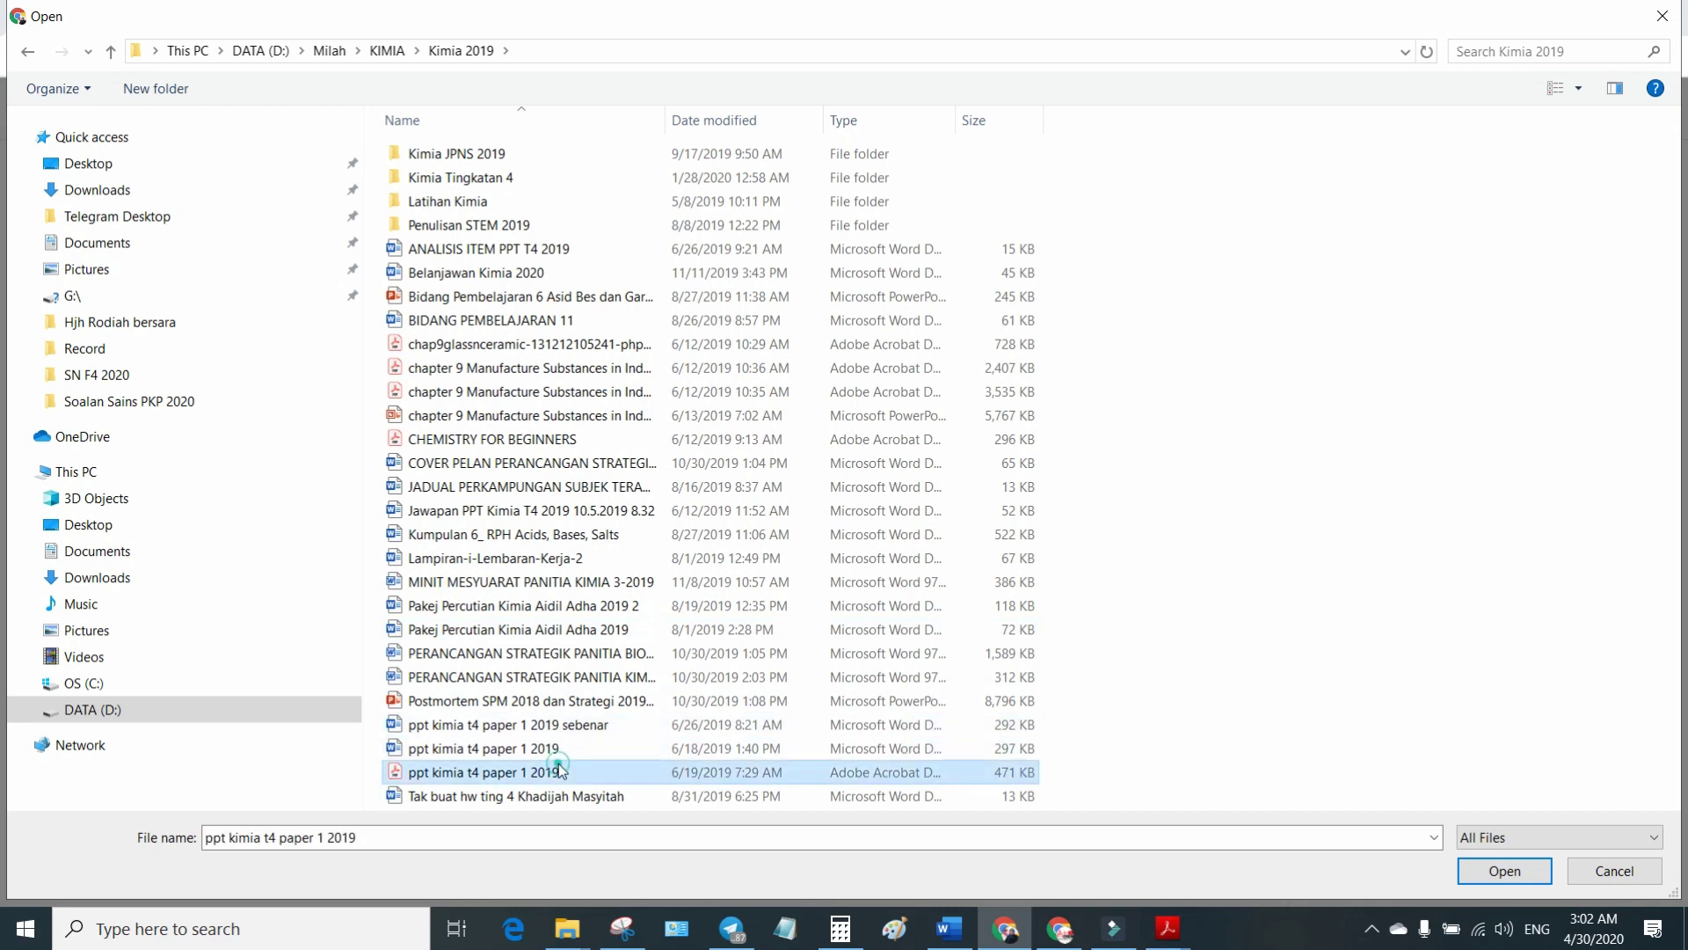
{"action": "left_click", "coordinate": [1532, 868]}
{"action": "left_click", "coordinate": [351, 809]}
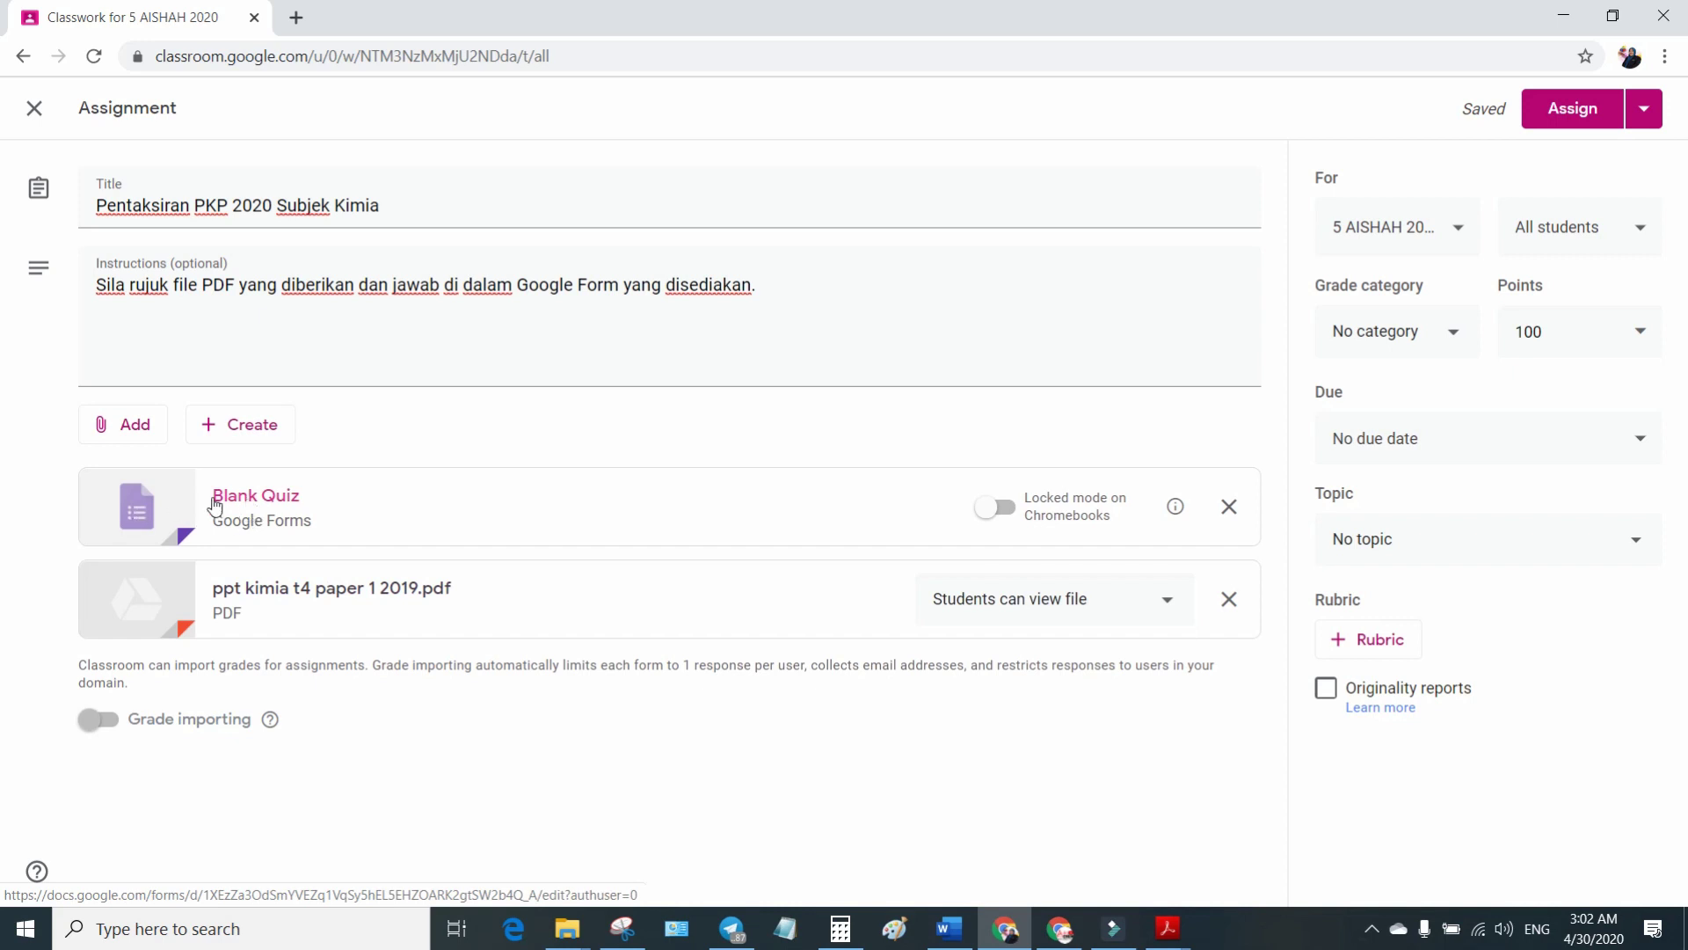
Open the attached Blank Quiz form, title it "Pentaksiran PKP 2020 Subjek Kimia" and describe it as "Sila jawab semua soalan di dalam Google Form ini".
{"action": "left_click", "coordinate": [280, 508]}
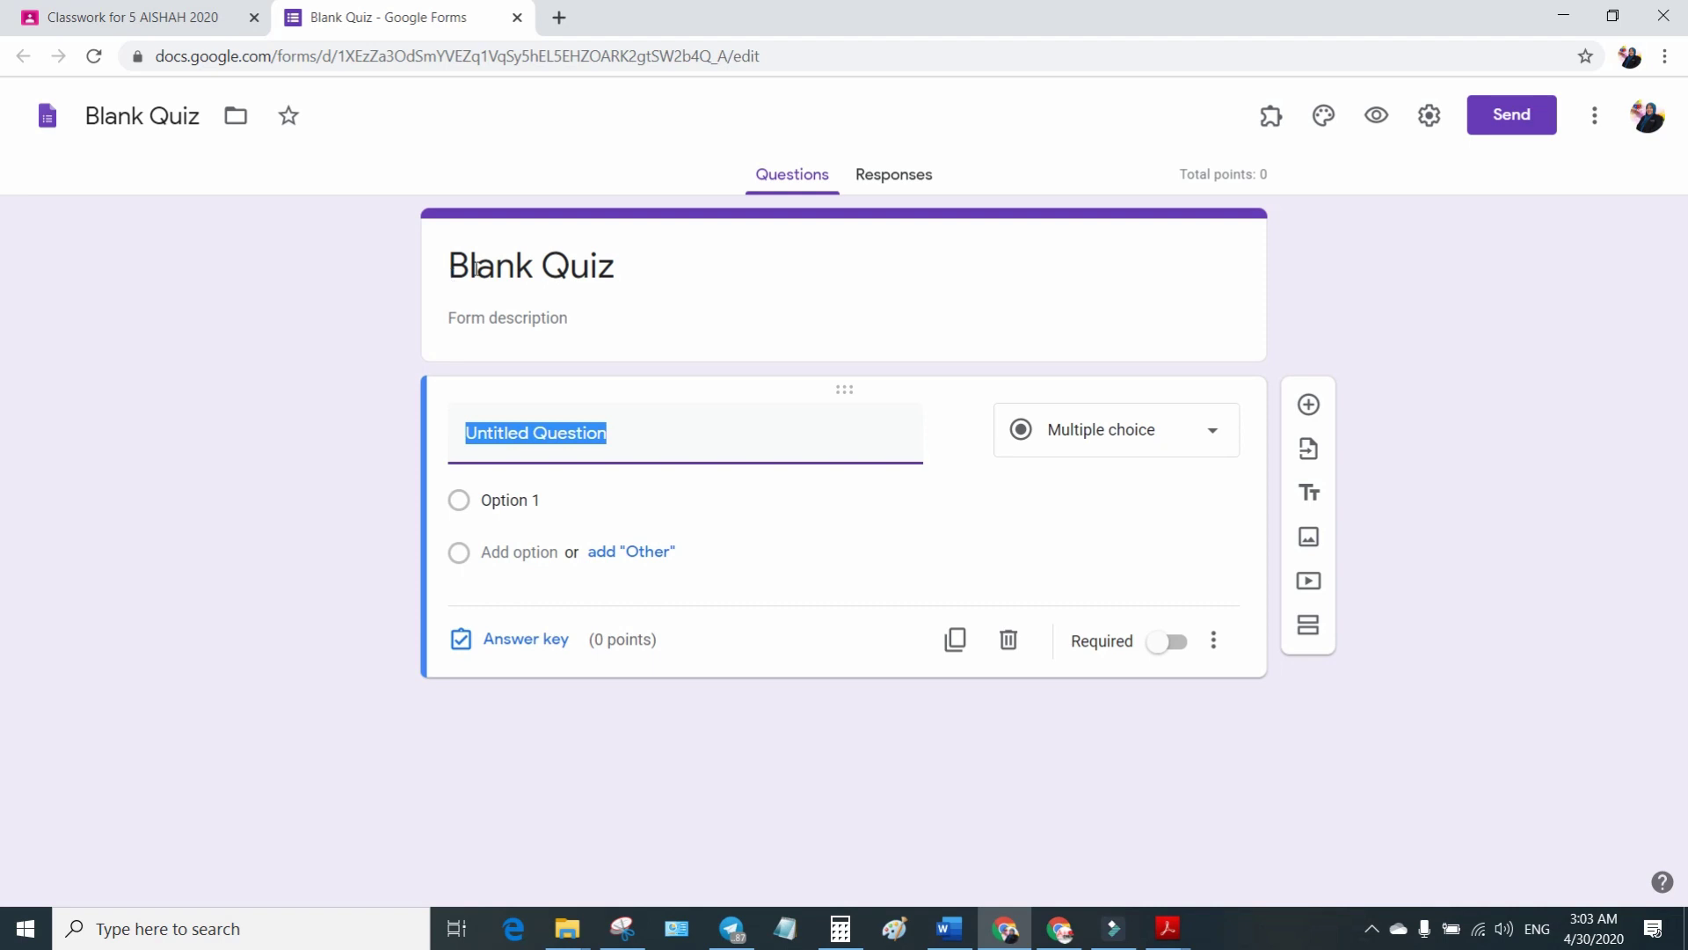
{"action": "left_click", "coordinate": [475, 268]}
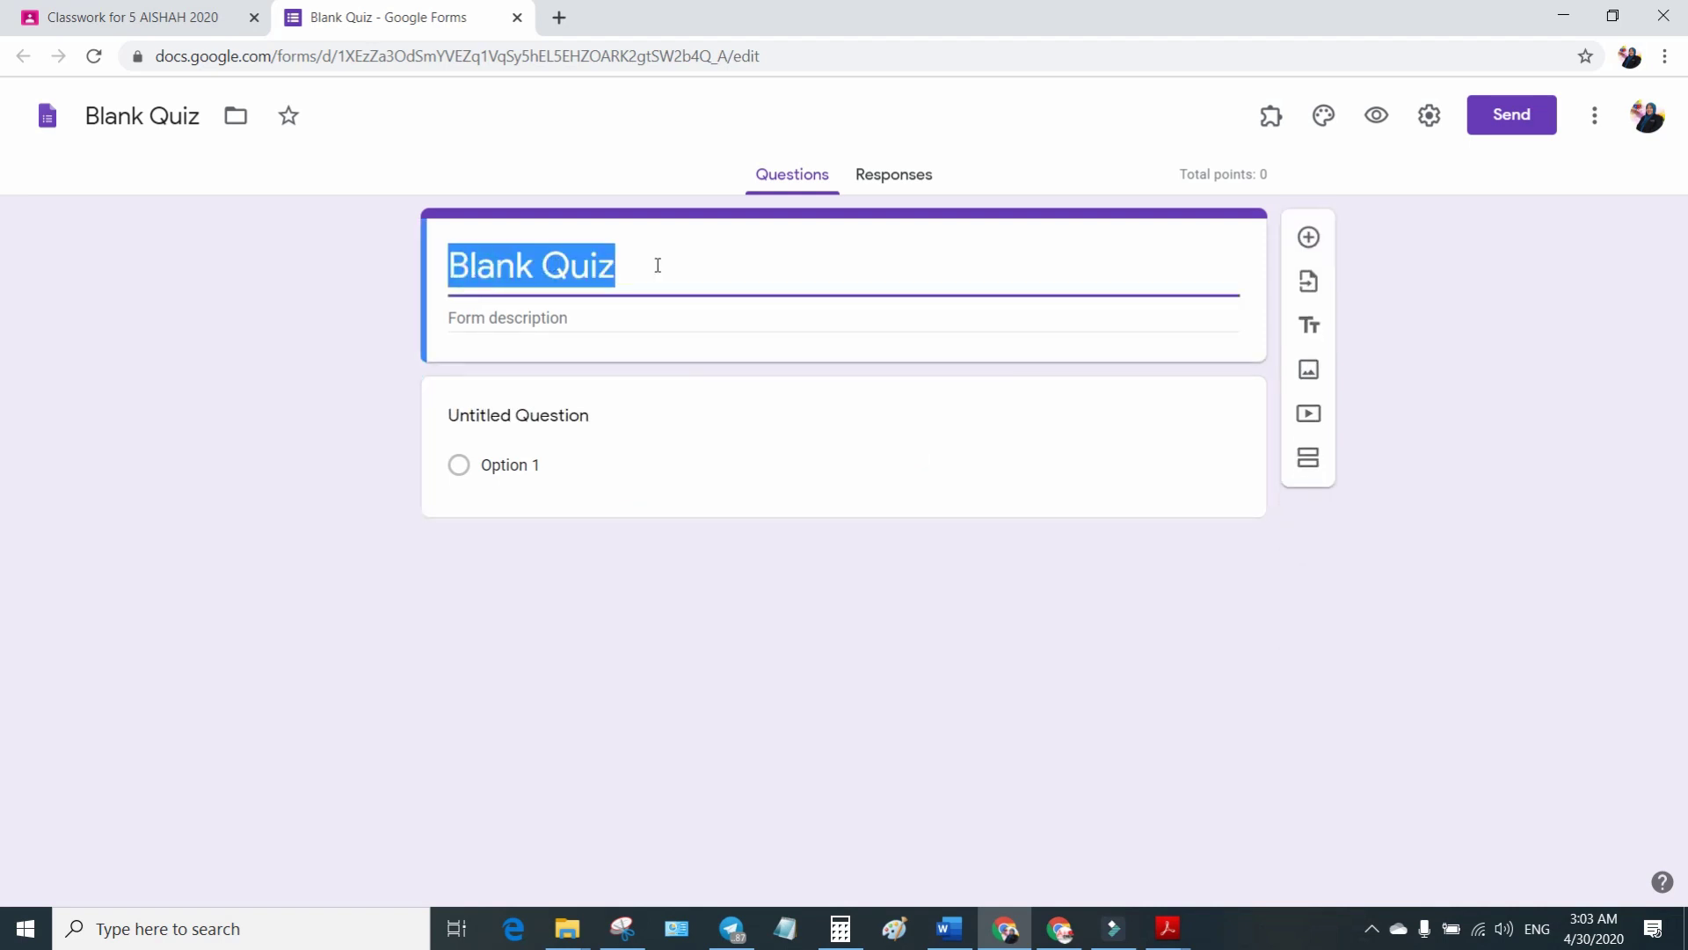
{"action": "type", "text": "pEN"}
{"action": "key", "text": "BackSpace"}
{"action": "key", "text": "BackSpace"}
{"action": "key", "text": "BackSpace"}
{"action": "type", "text": "P"}
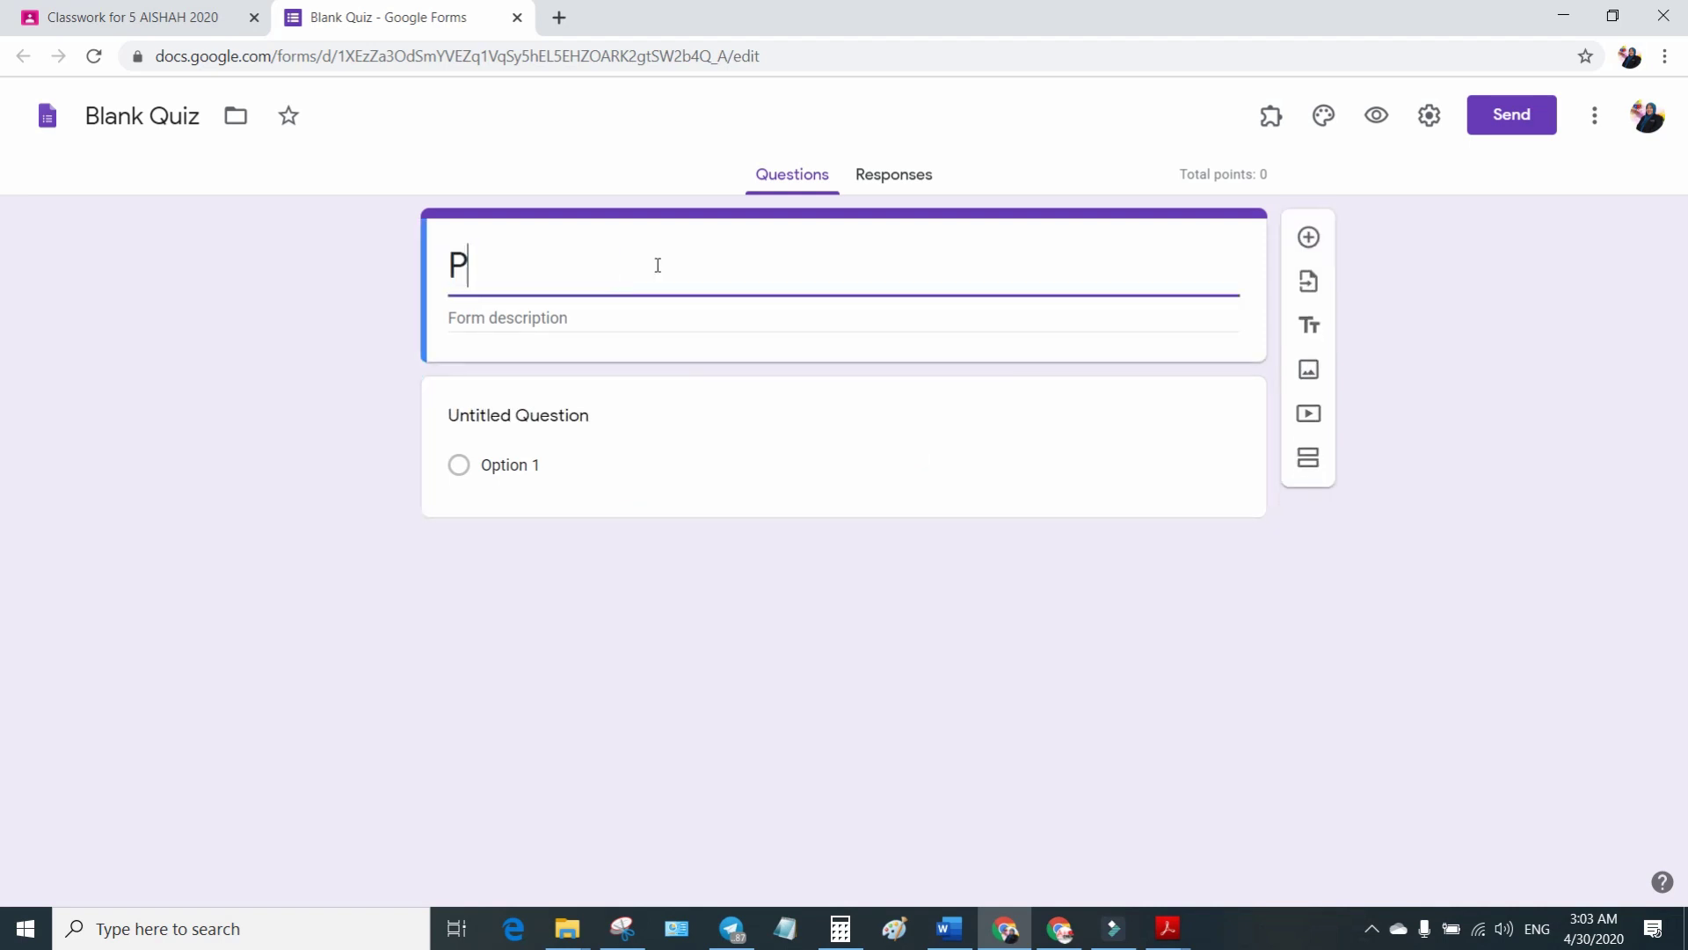
{"action": "type", "text": "entaksiran PKP 2020 Subjek Kimia"}
{"action": "left_click", "coordinate": [855, 317]}
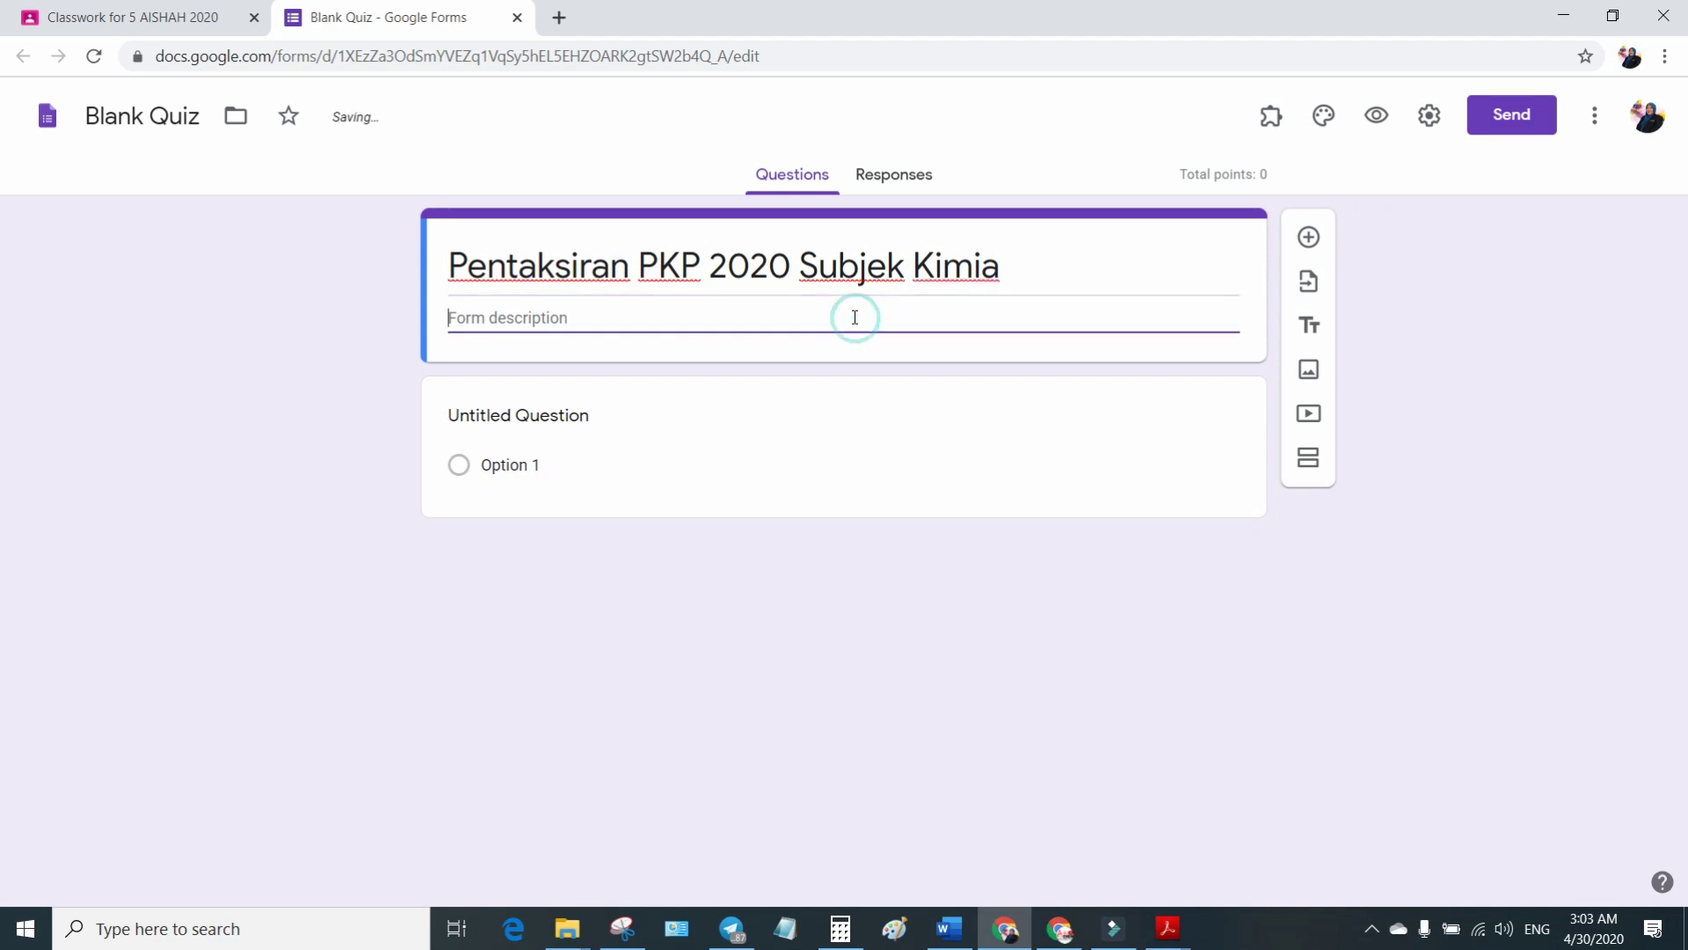
{"action": "type", "text": "Sila jawab semua soalan di dalam Google Form ini"}
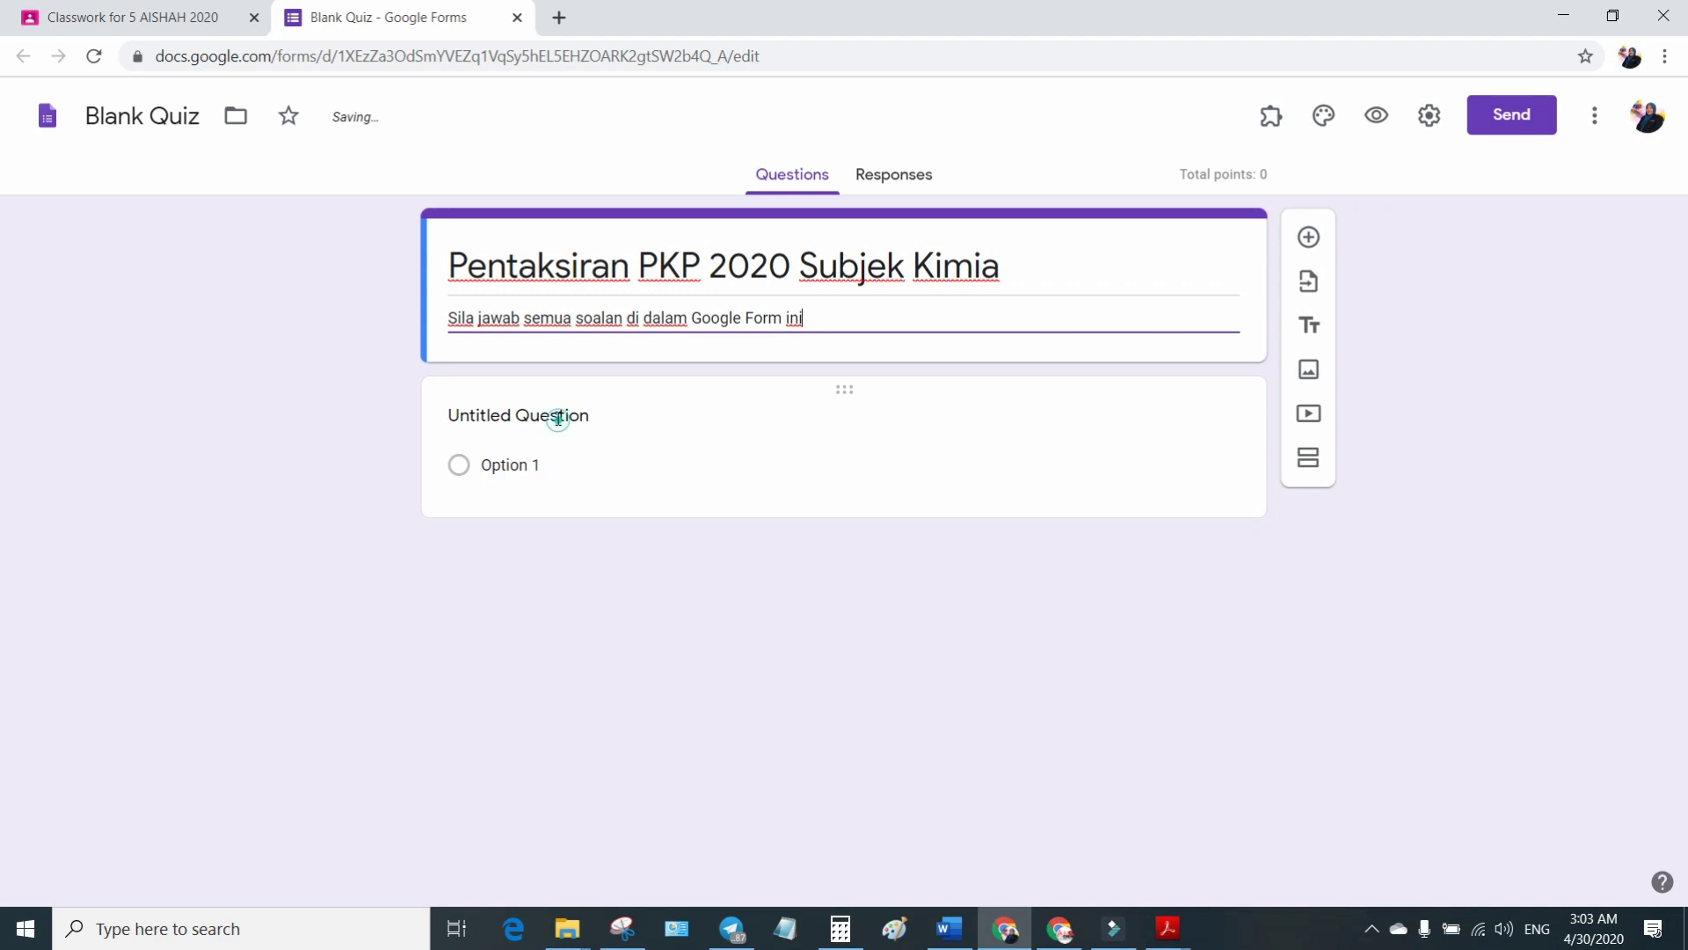
Turn the untitled question into a required short-answer question named "NAMA (DENGAN HURUF BESAR)".
{"action": "left_click", "coordinate": [557, 418]}
{"action": "left_click", "coordinate": [1159, 446]}
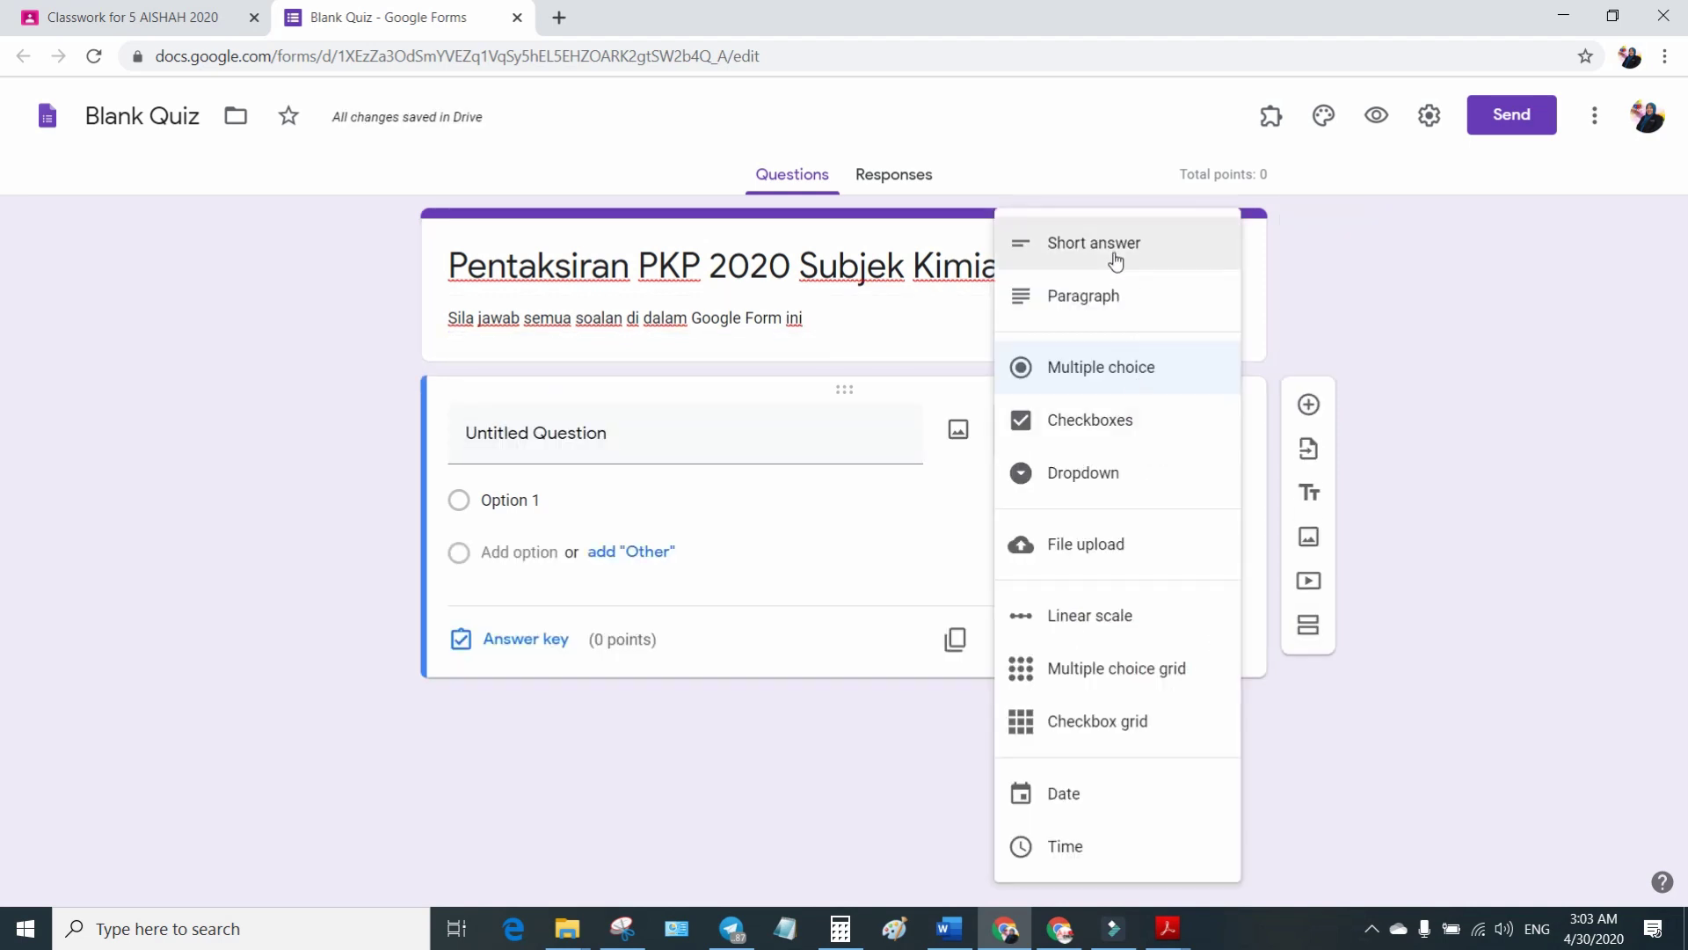
{"action": "left_click", "coordinate": [607, 444]}
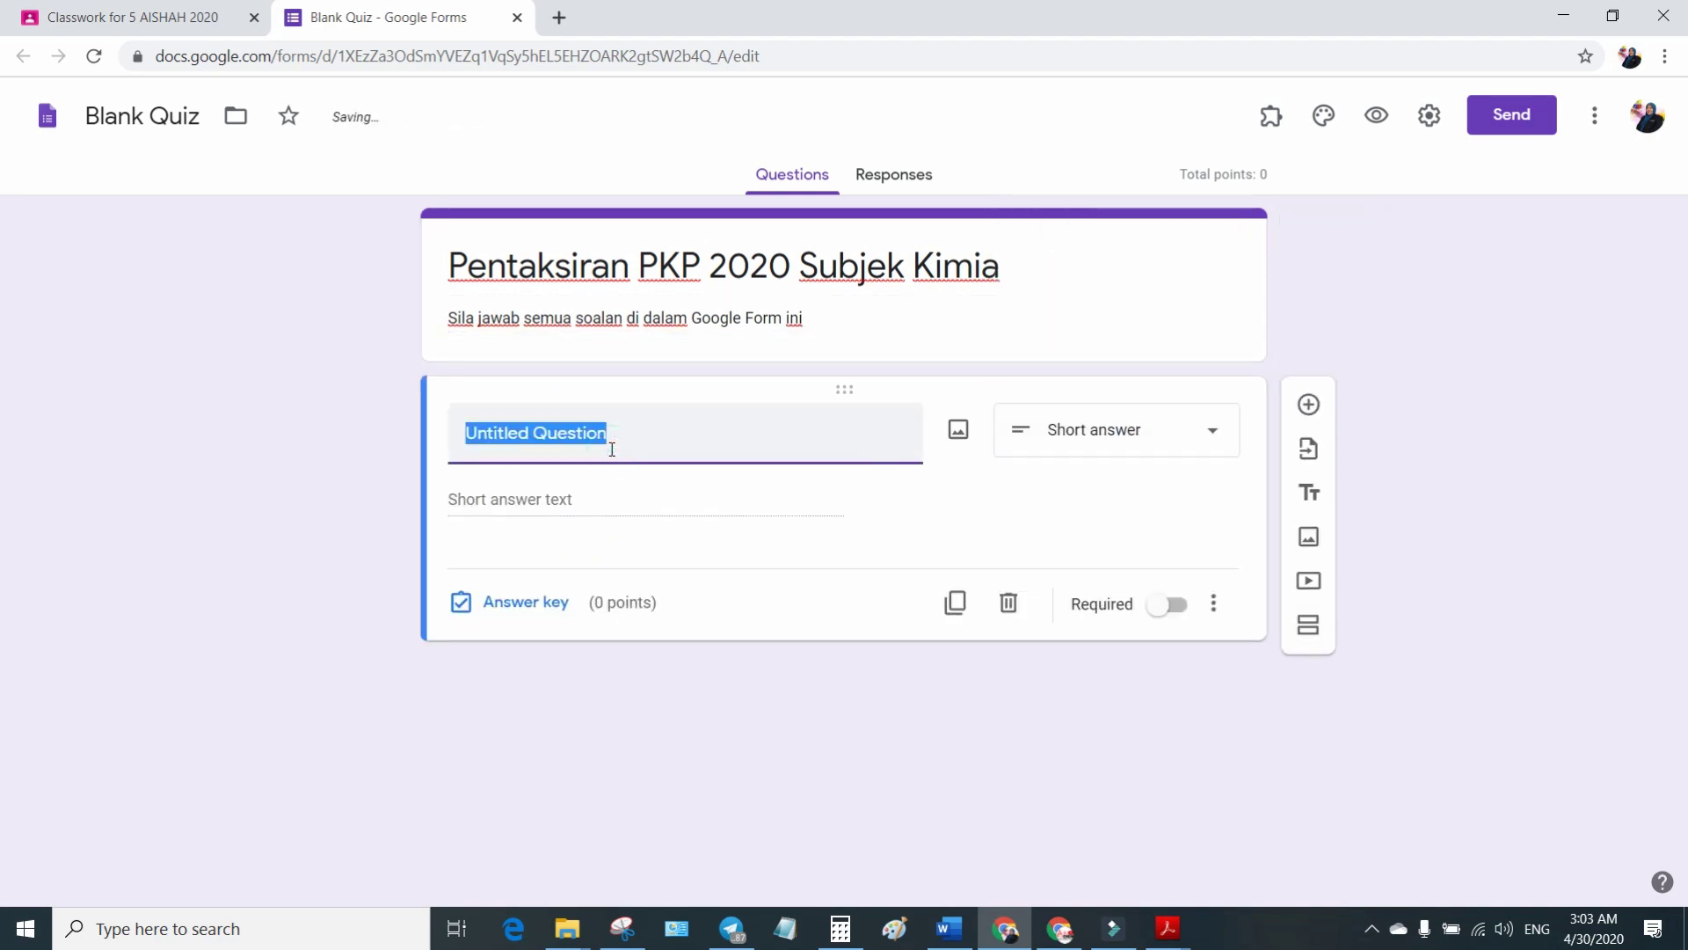
{"action": "type", "text": "NAMA ("}
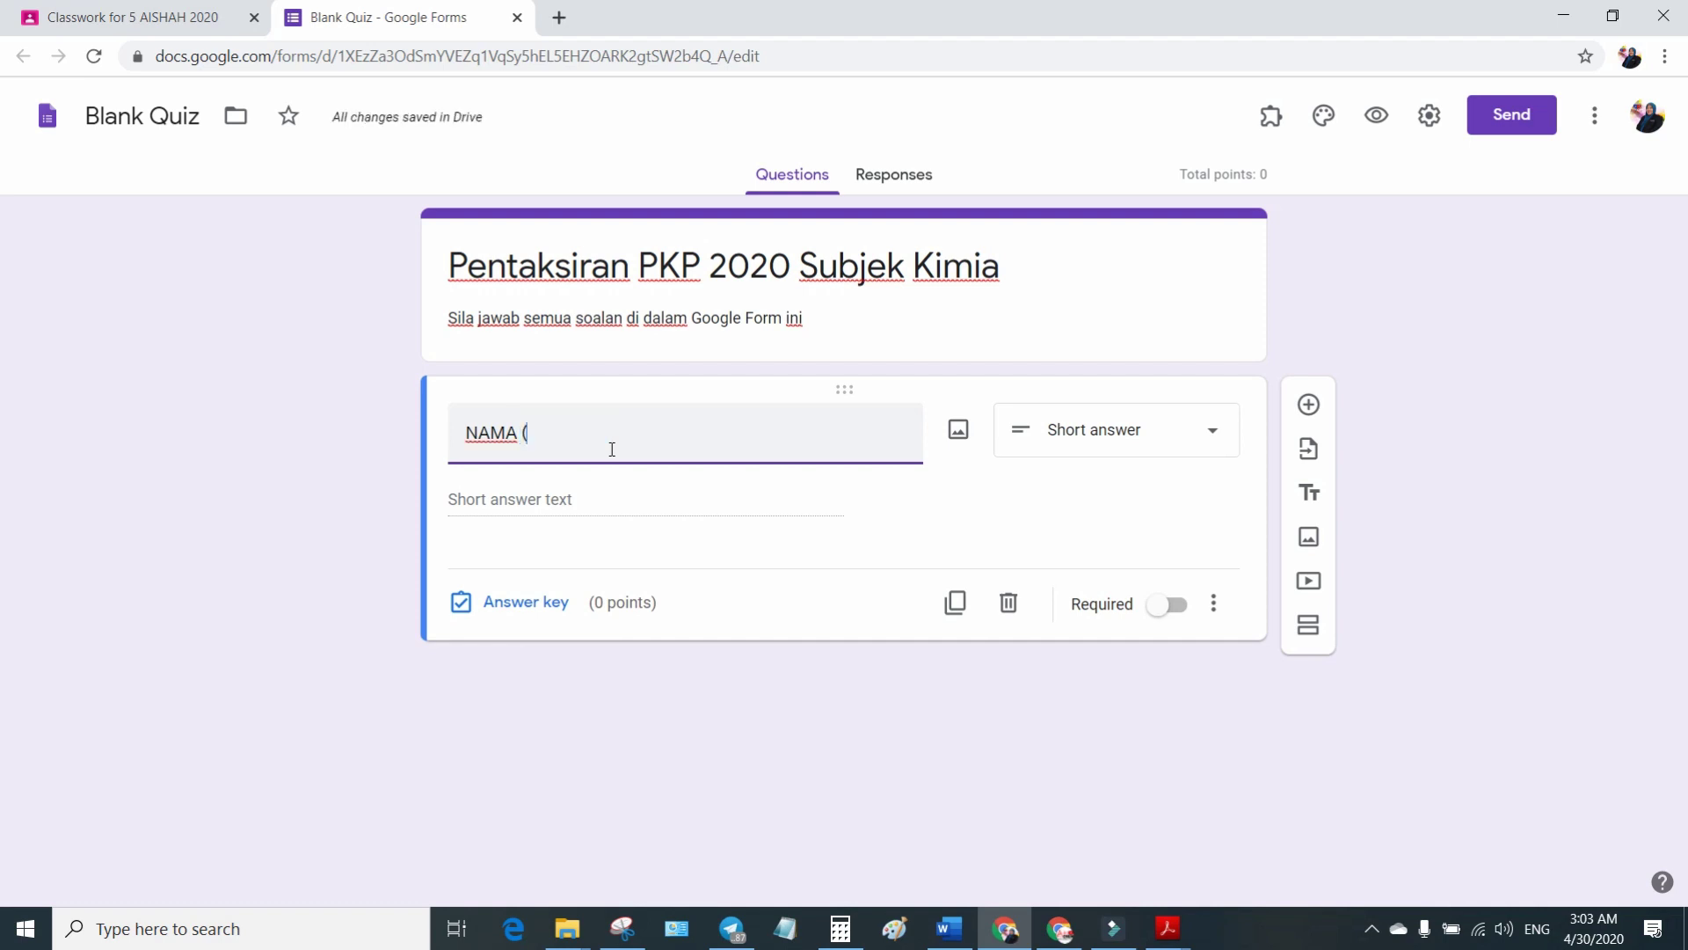
{"action": "type", "text": "DENGAN HURUF BESAR"}
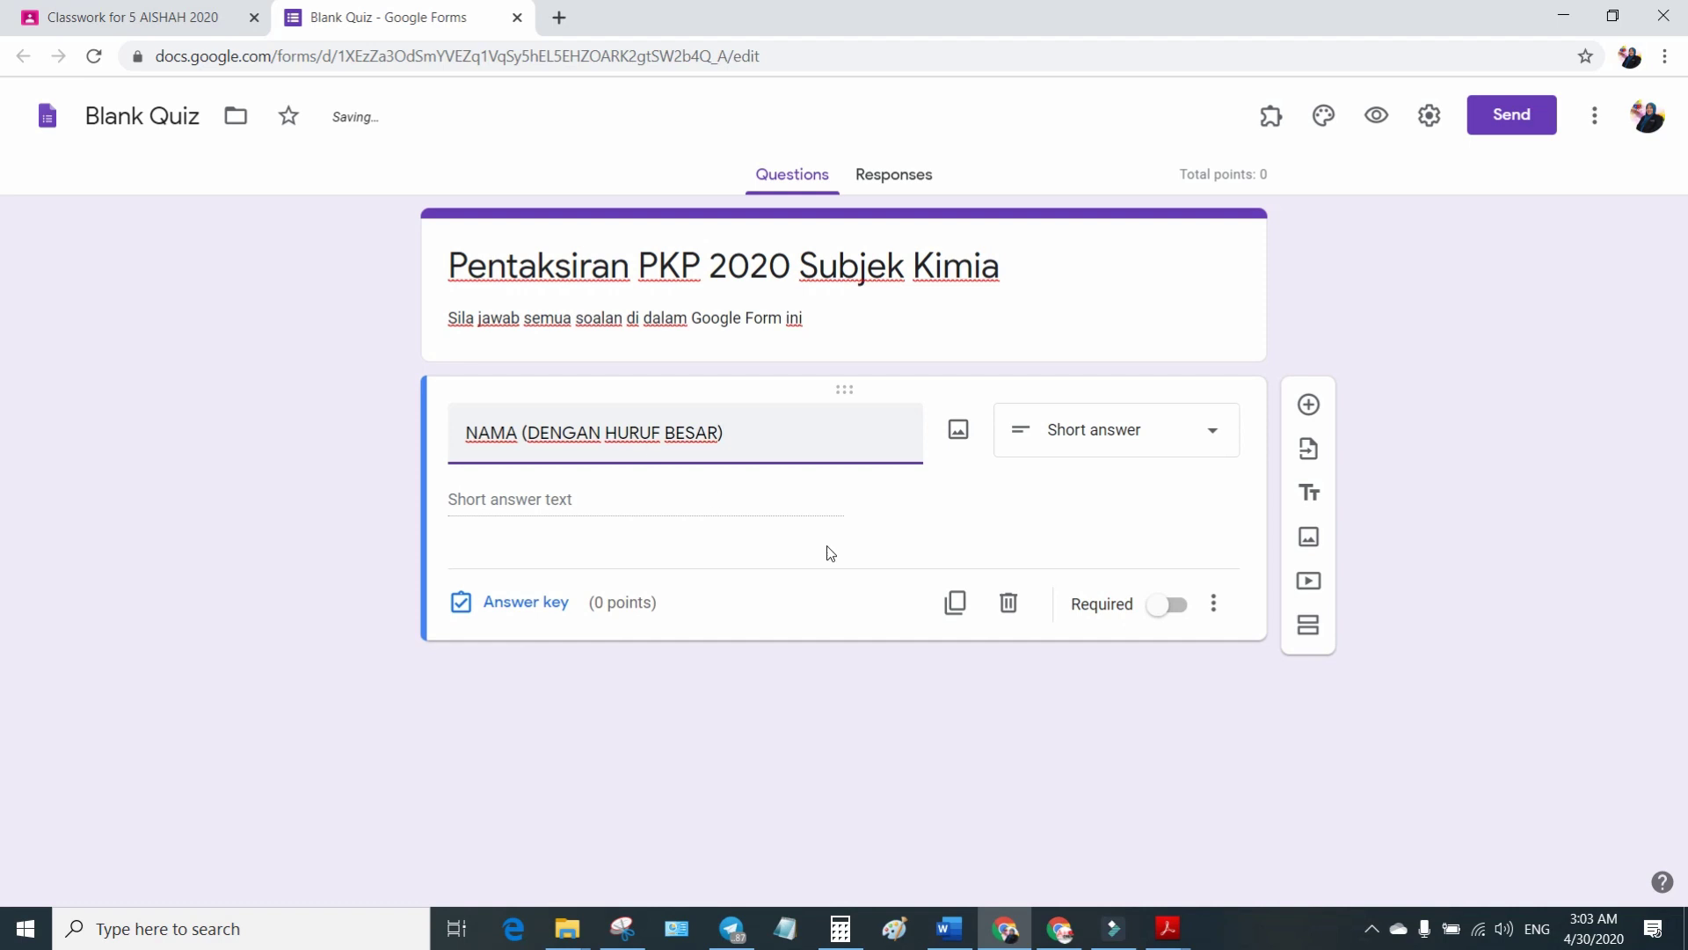
{"action": "left_click", "coordinate": [1170, 604]}
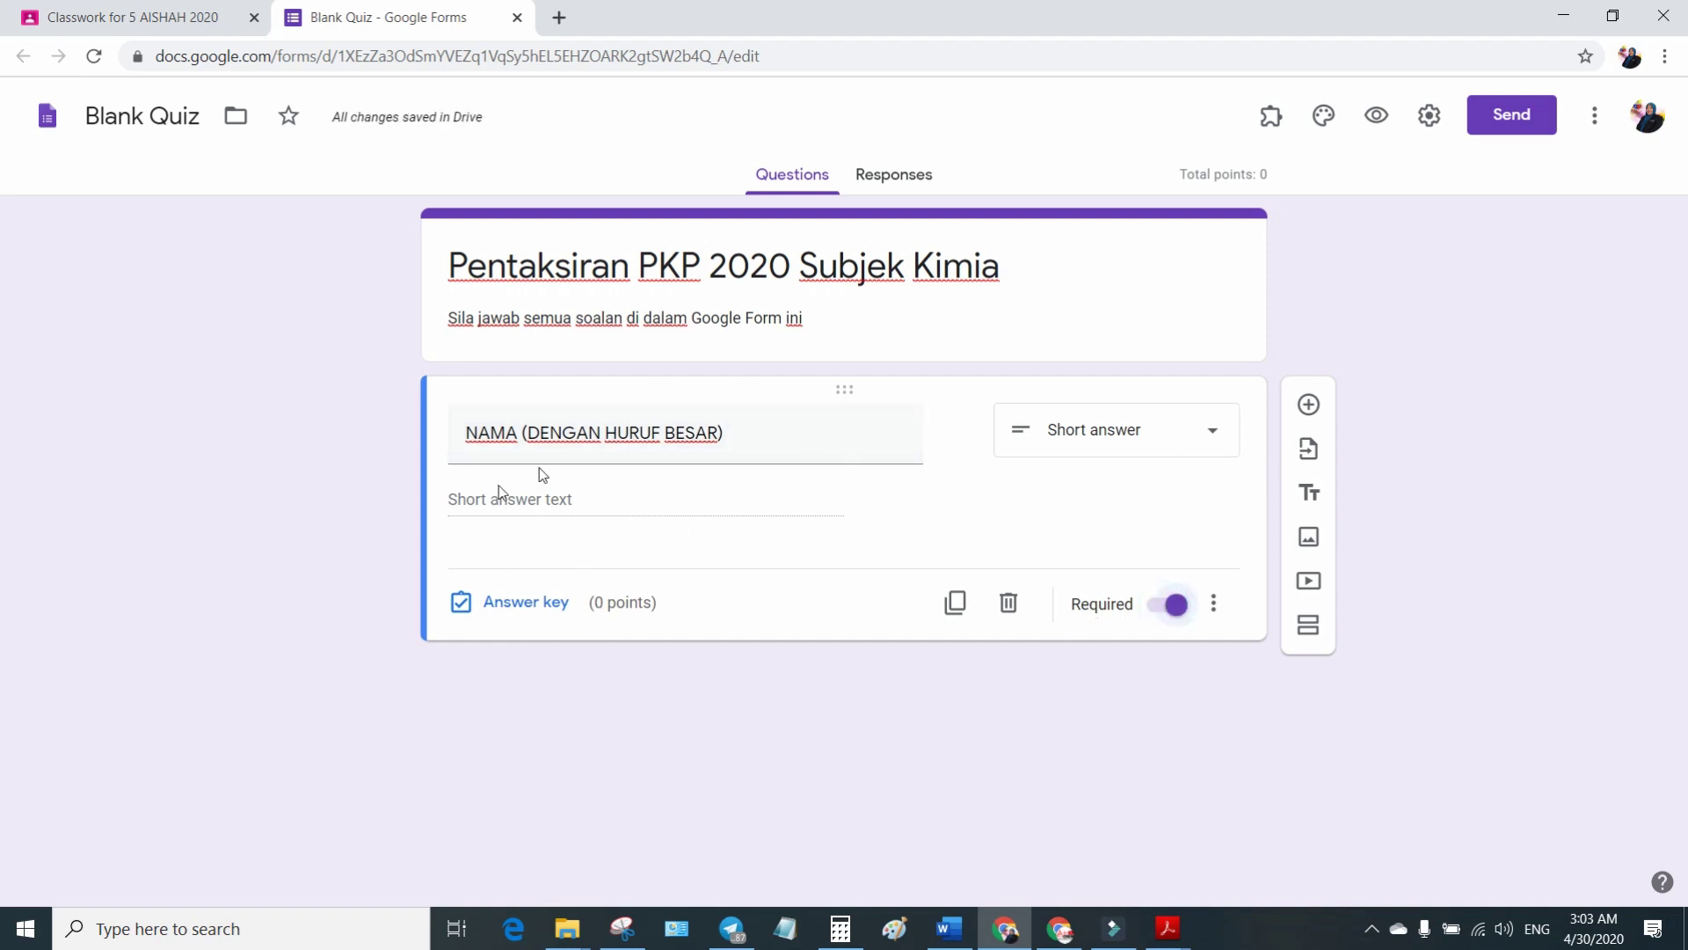
Add a required multiple-choice question "KELAS" with the options 5 AISHAH, 5 KHADIJAH, 5 MASYITAH and 5 ZINNIRAH.
{"action": "left_click", "coordinate": [1311, 404]}
{"action": "type", "text": "KELAS"}
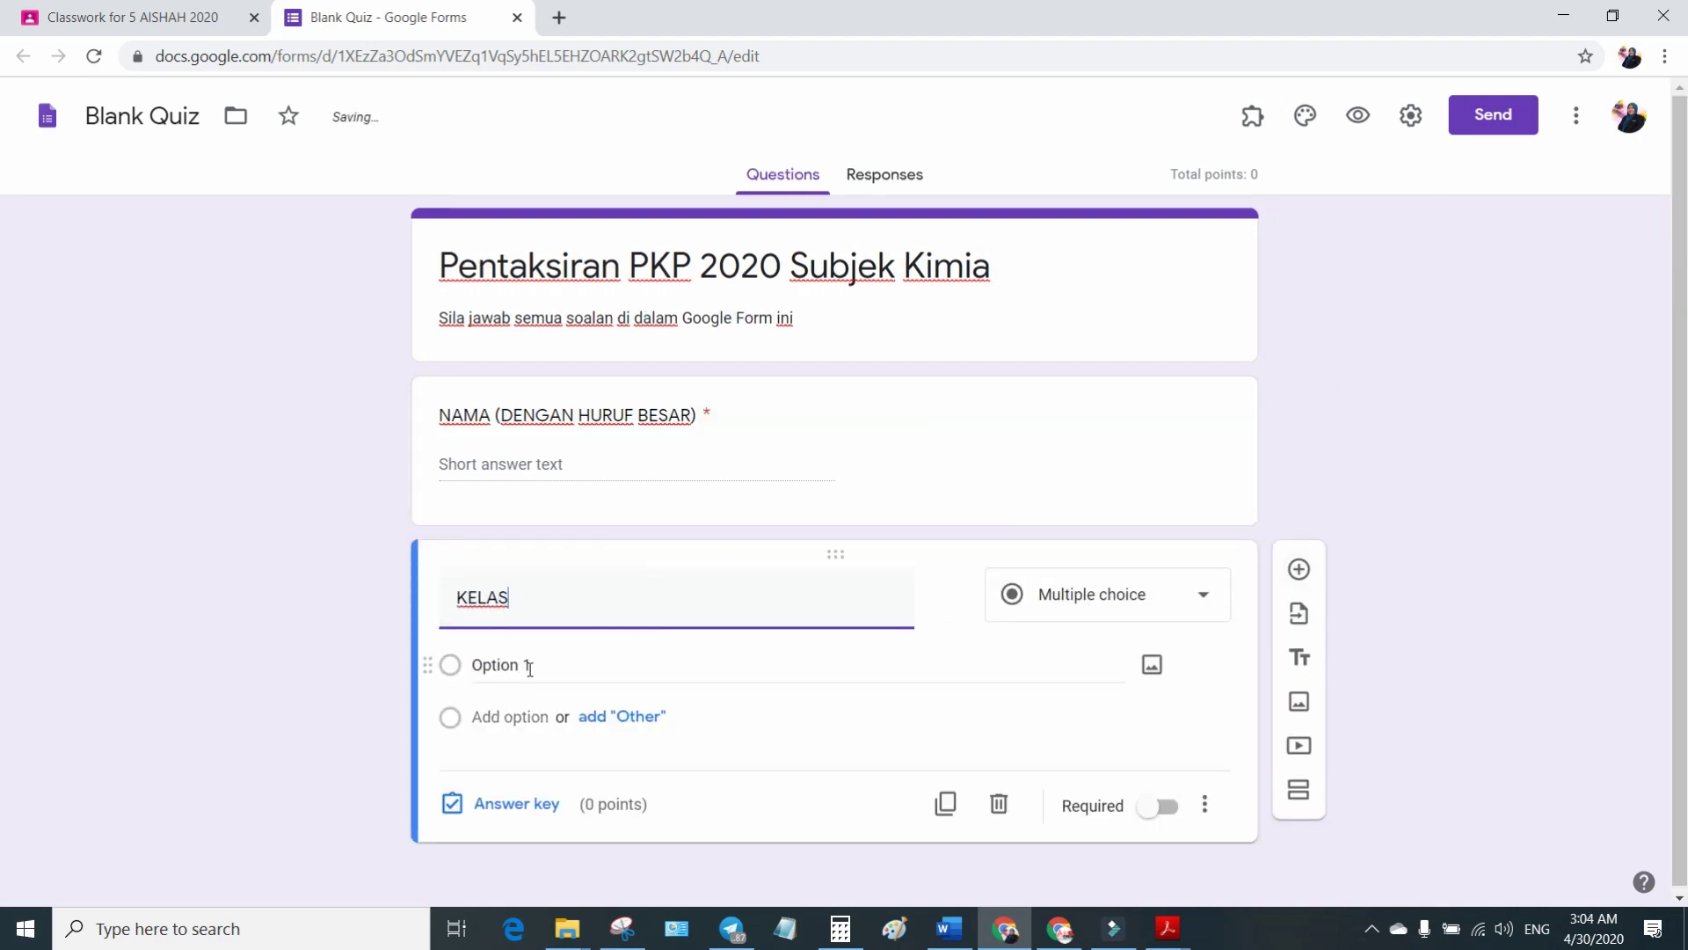
{"action": "left_click", "coordinate": [1072, 607]}
{"action": "left_click", "coordinate": [1088, 367]}
{"action": "left_click", "coordinate": [574, 664]}
{"action": "type", "text": "5 AI"}
{"action": "type", "text": "ISHAH 5 KHADIJAH 5 MASYITAH 5 ZINNIRAH"}
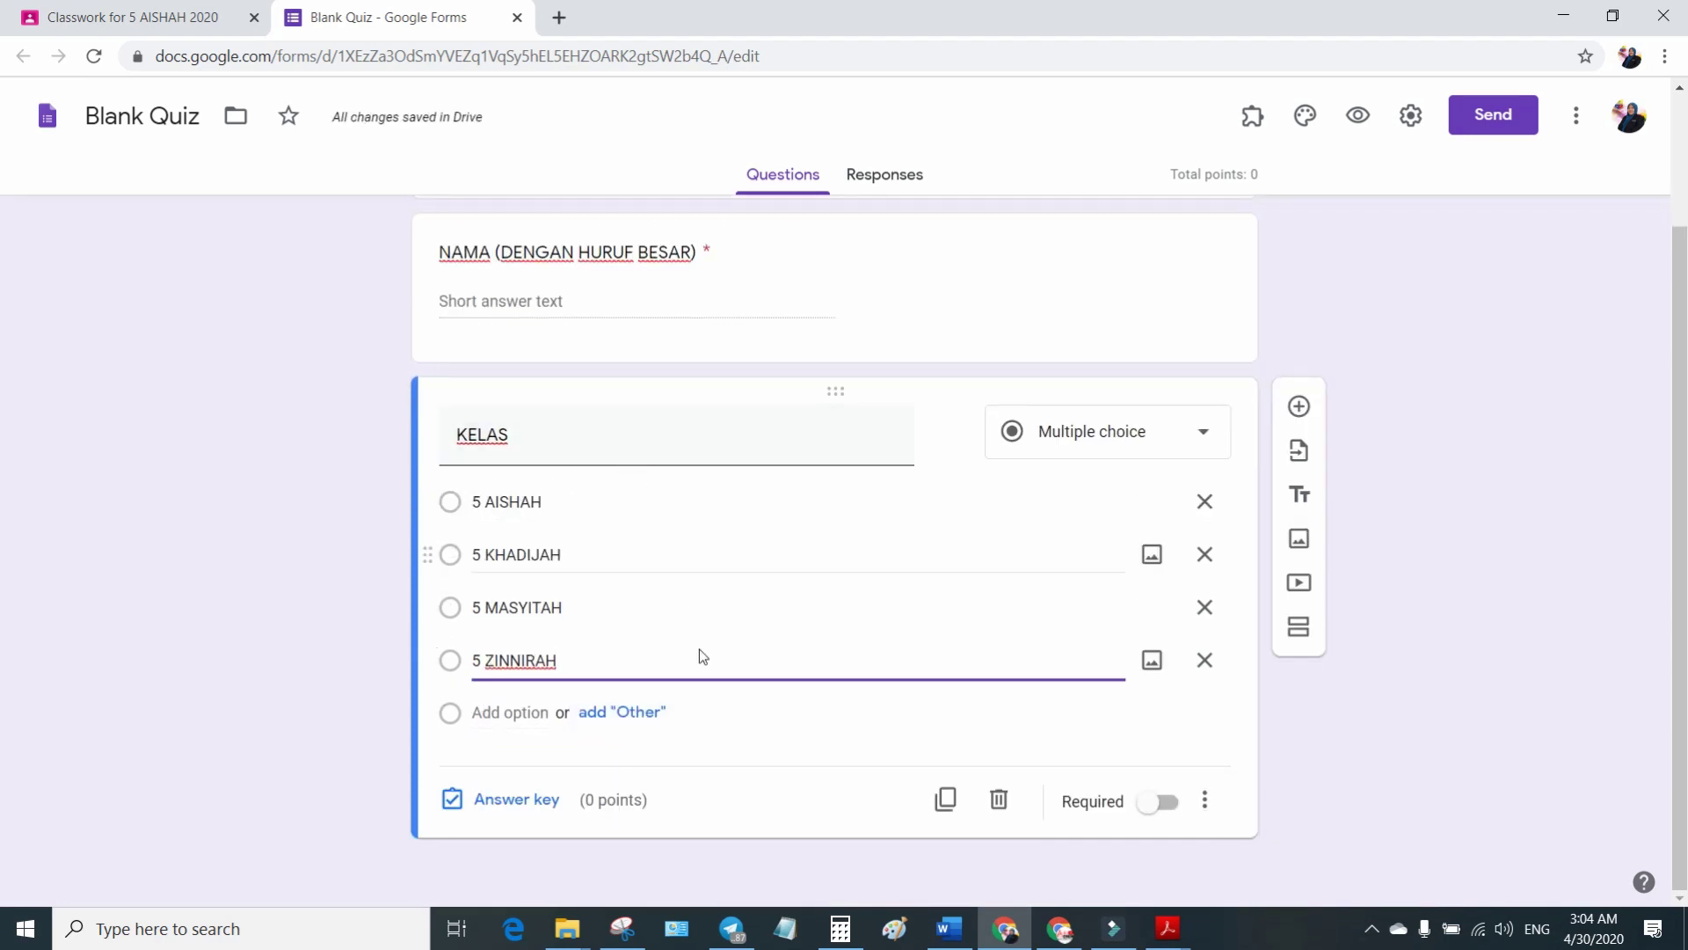
{"action": "left_click", "coordinate": [1147, 803]}
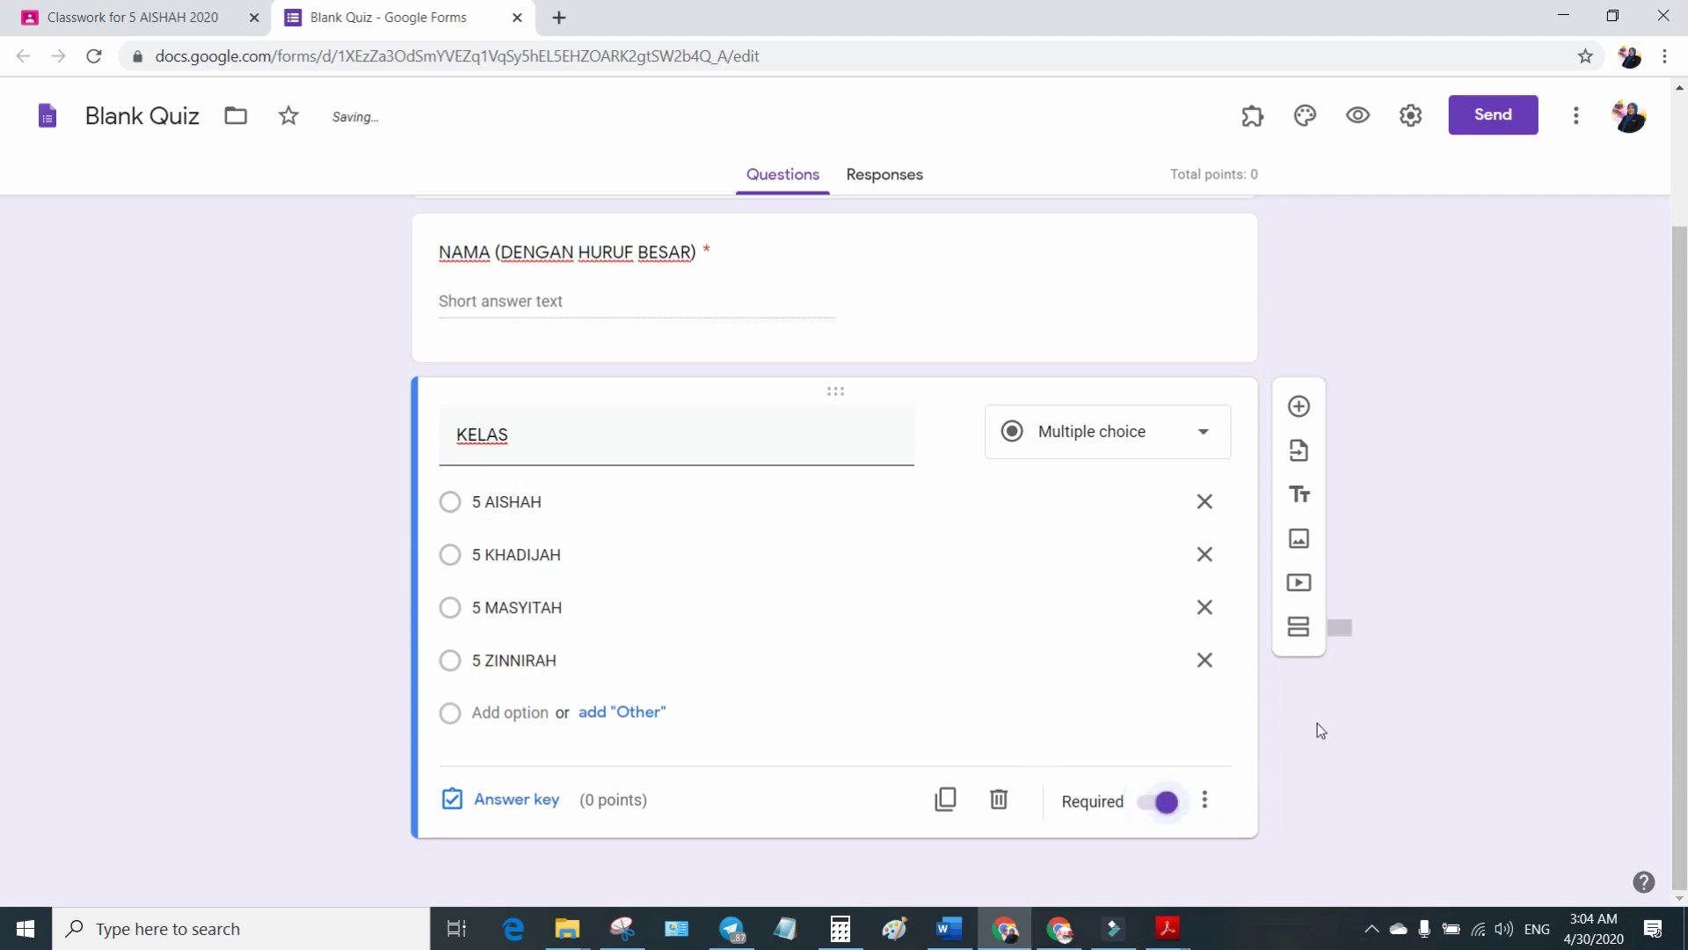
Add a new section after the KELAS question and title it "Ruang Jawapan".
{"action": "left_click", "coordinate": [1297, 629]}
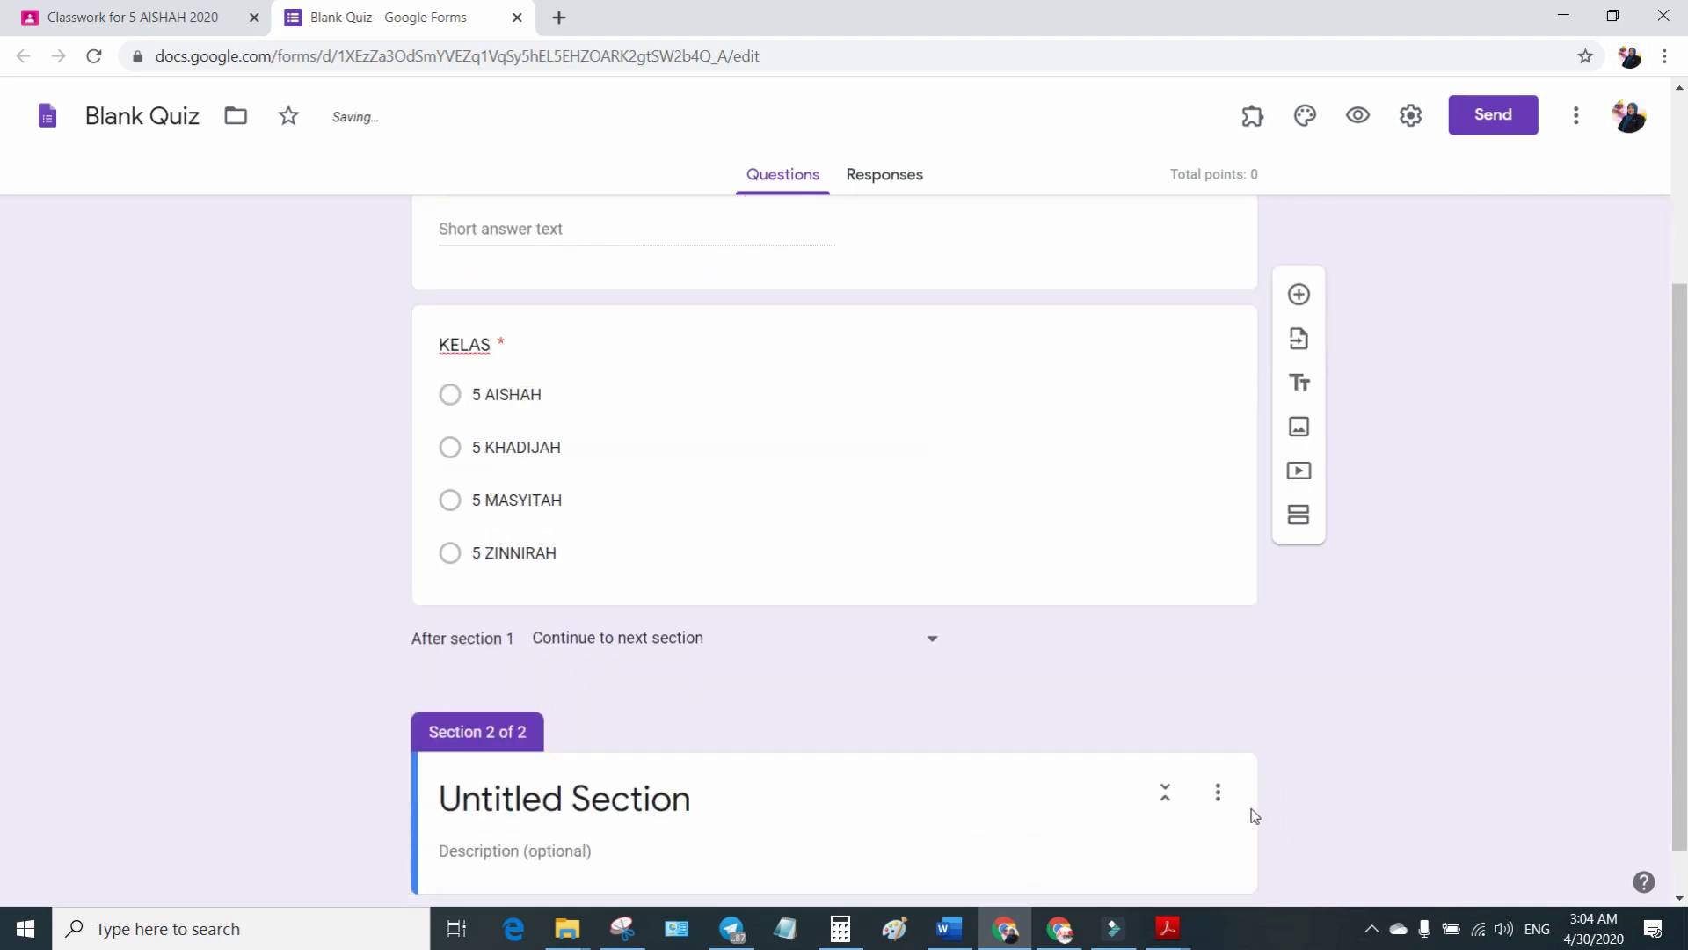
{"action": "left_click", "coordinate": [712, 756]}
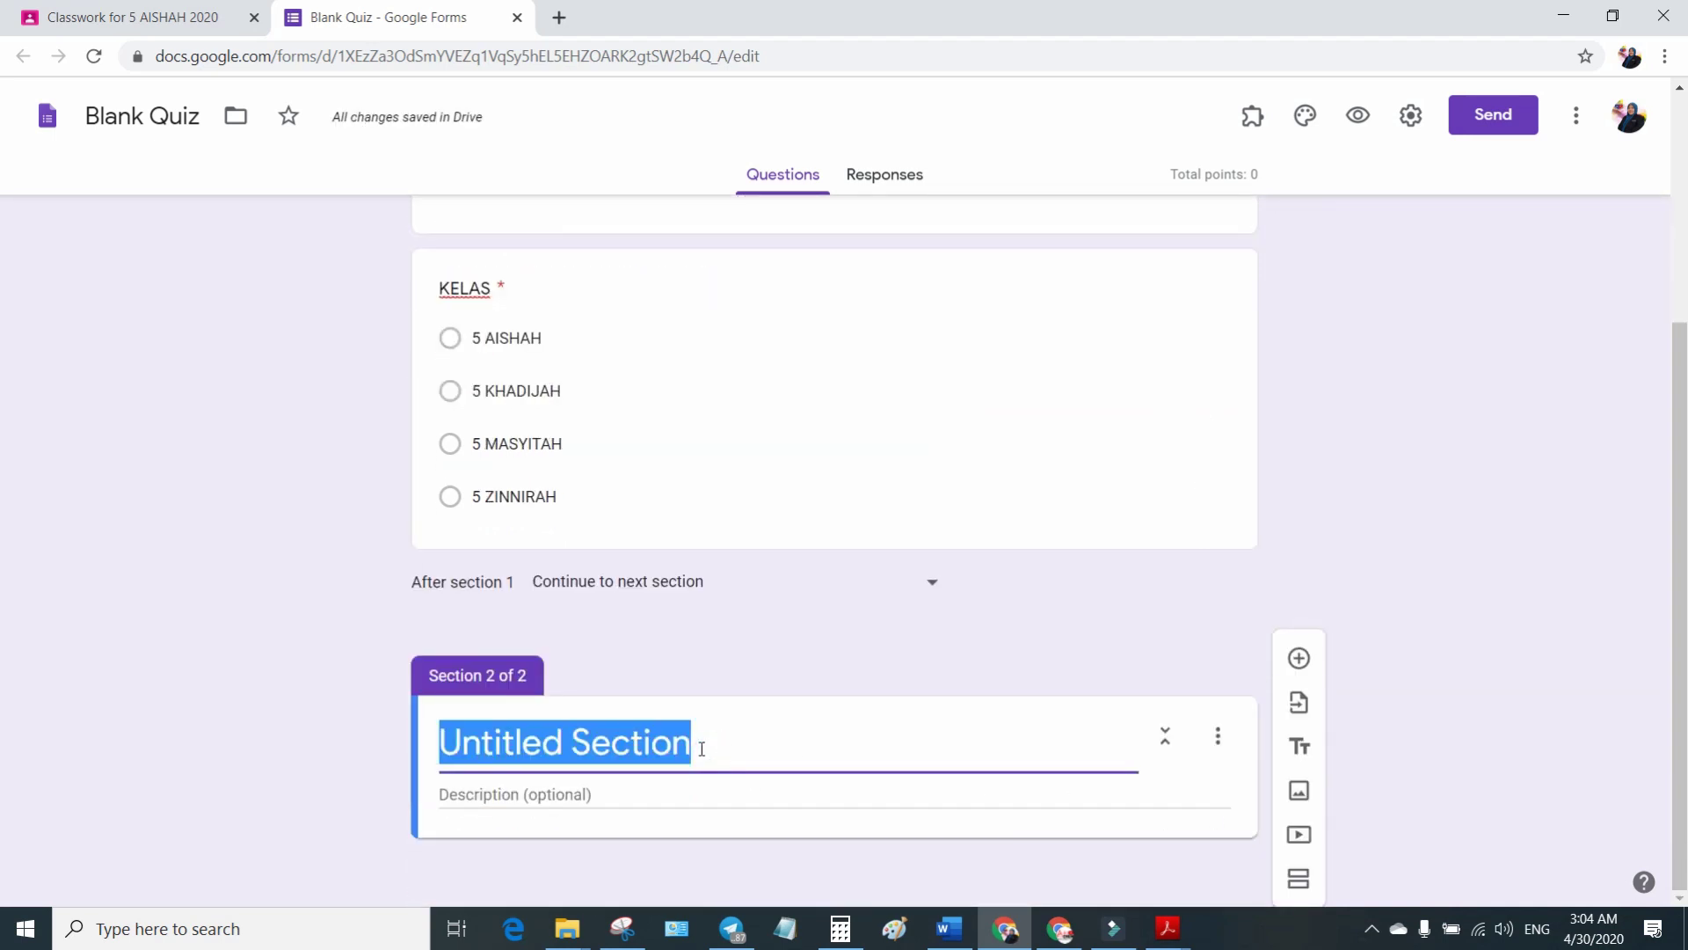
{"action": "type", "text": "Ruang Jawapan"}
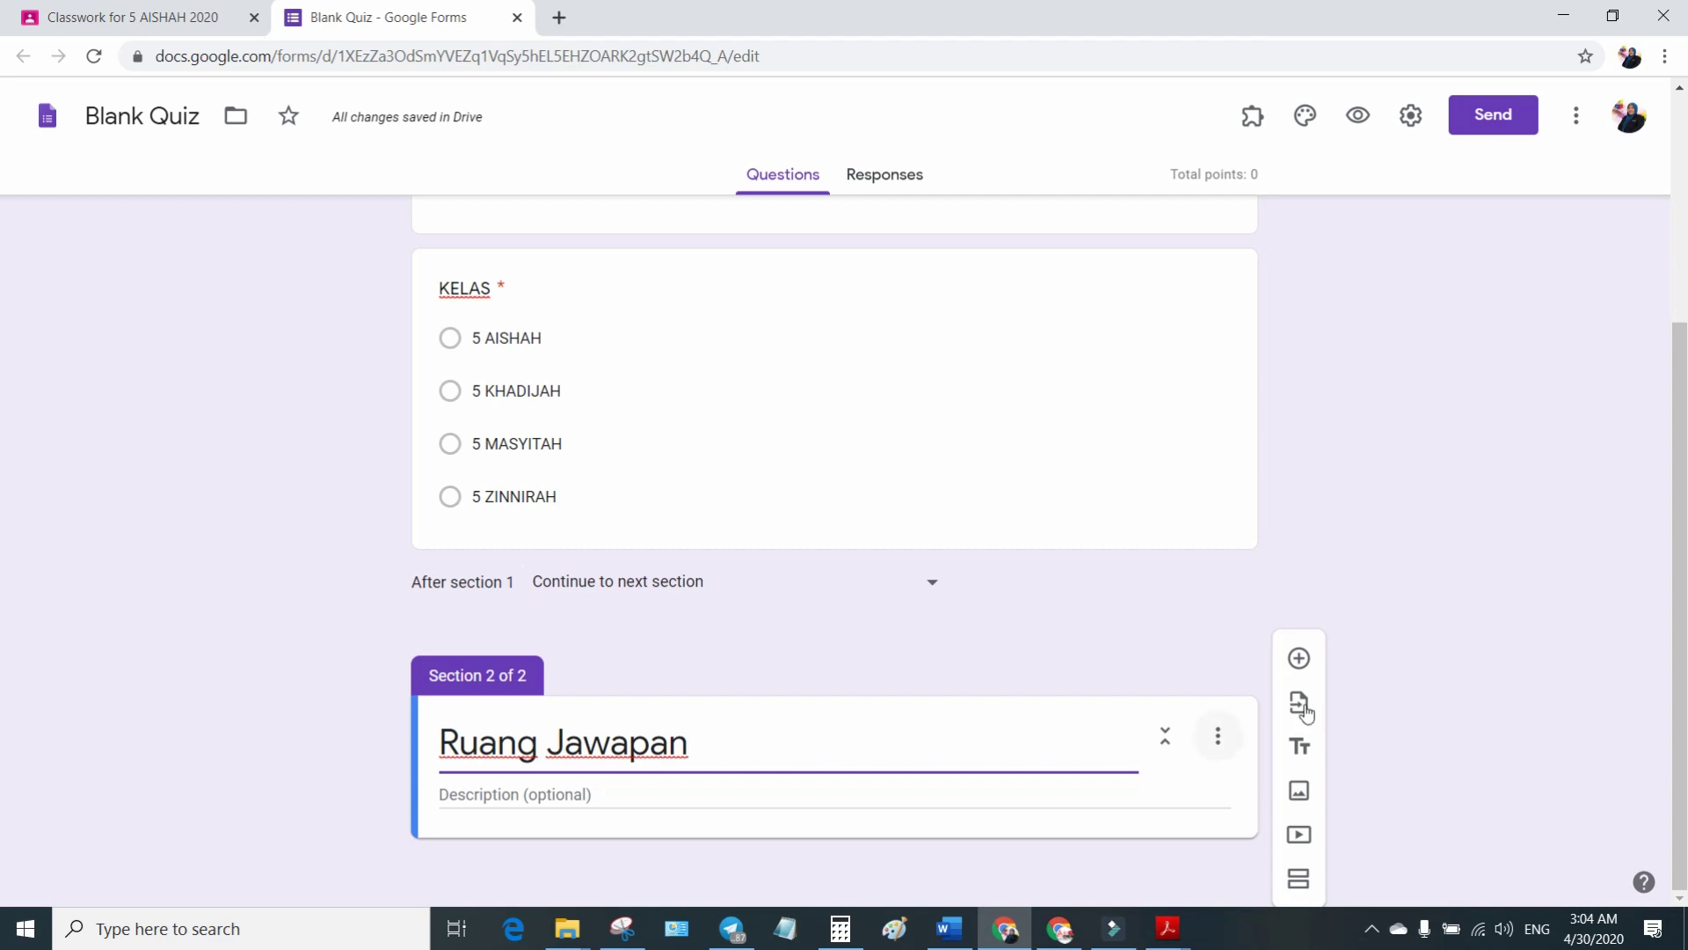
Add a multiple-choice question "SOALAN 1" with options A, B, C and D to the Ruang Jawapan section.
{"action": "left_click", "coordinate": [1301, 662]}
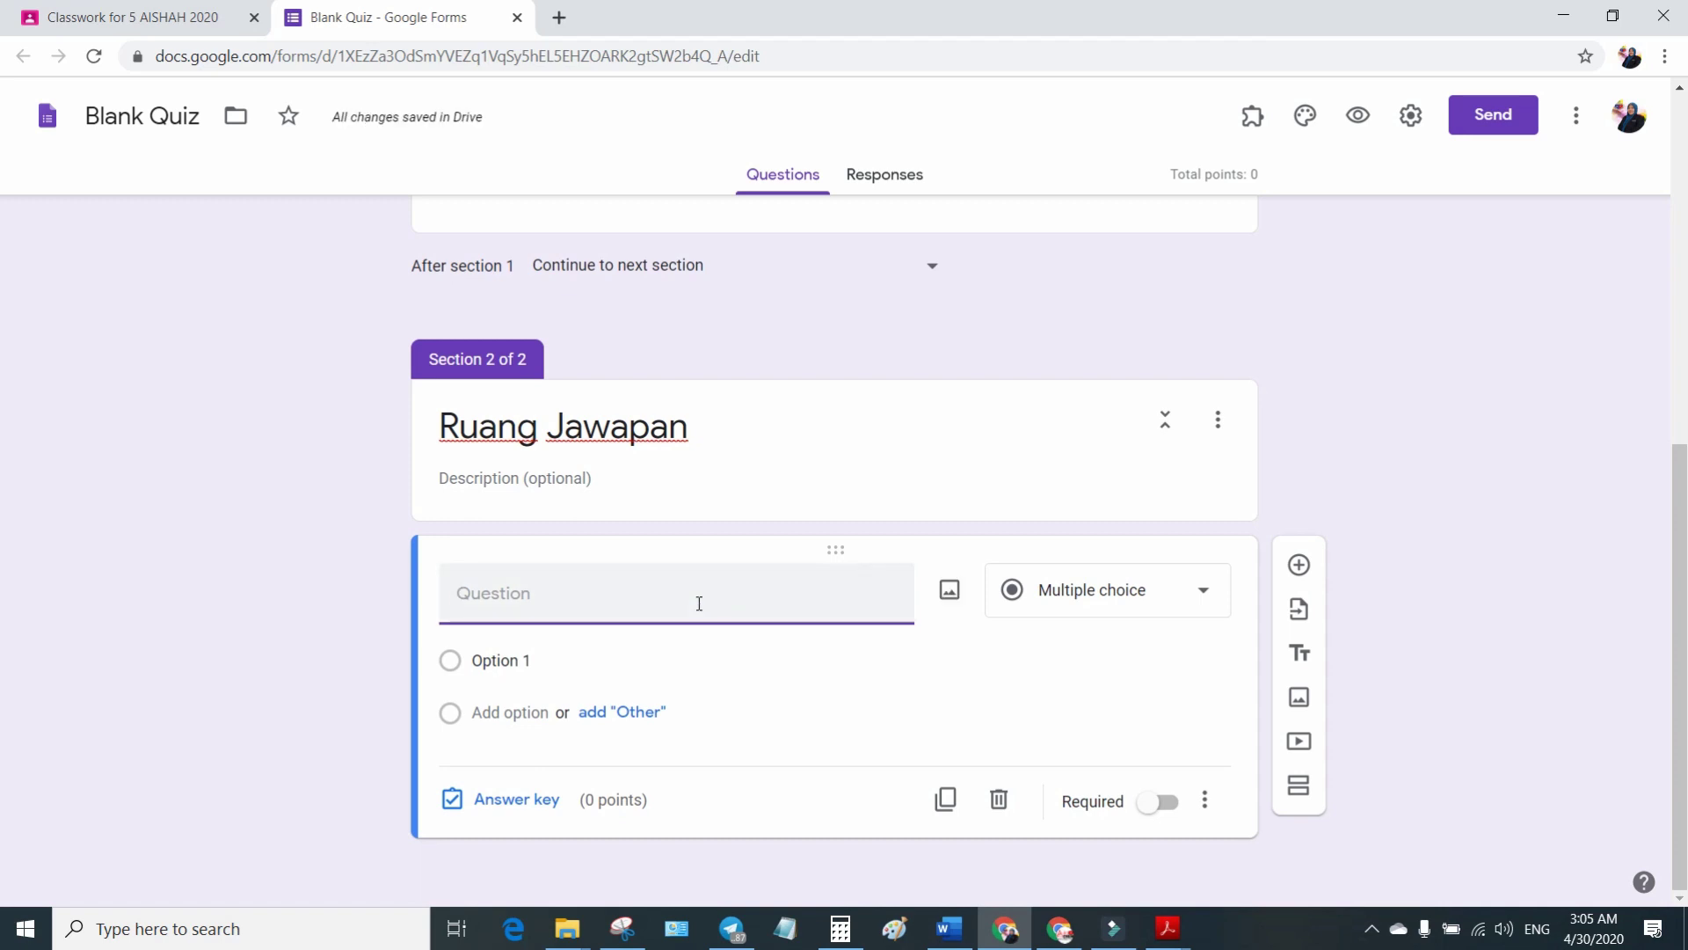
{"action": "type", "text": "SOALAN 1"}
{"action": "left_click", "coordinate": [588, 660]}
{"action": "type", "text": "A"}
{"action": "key", "text": "Tab"}
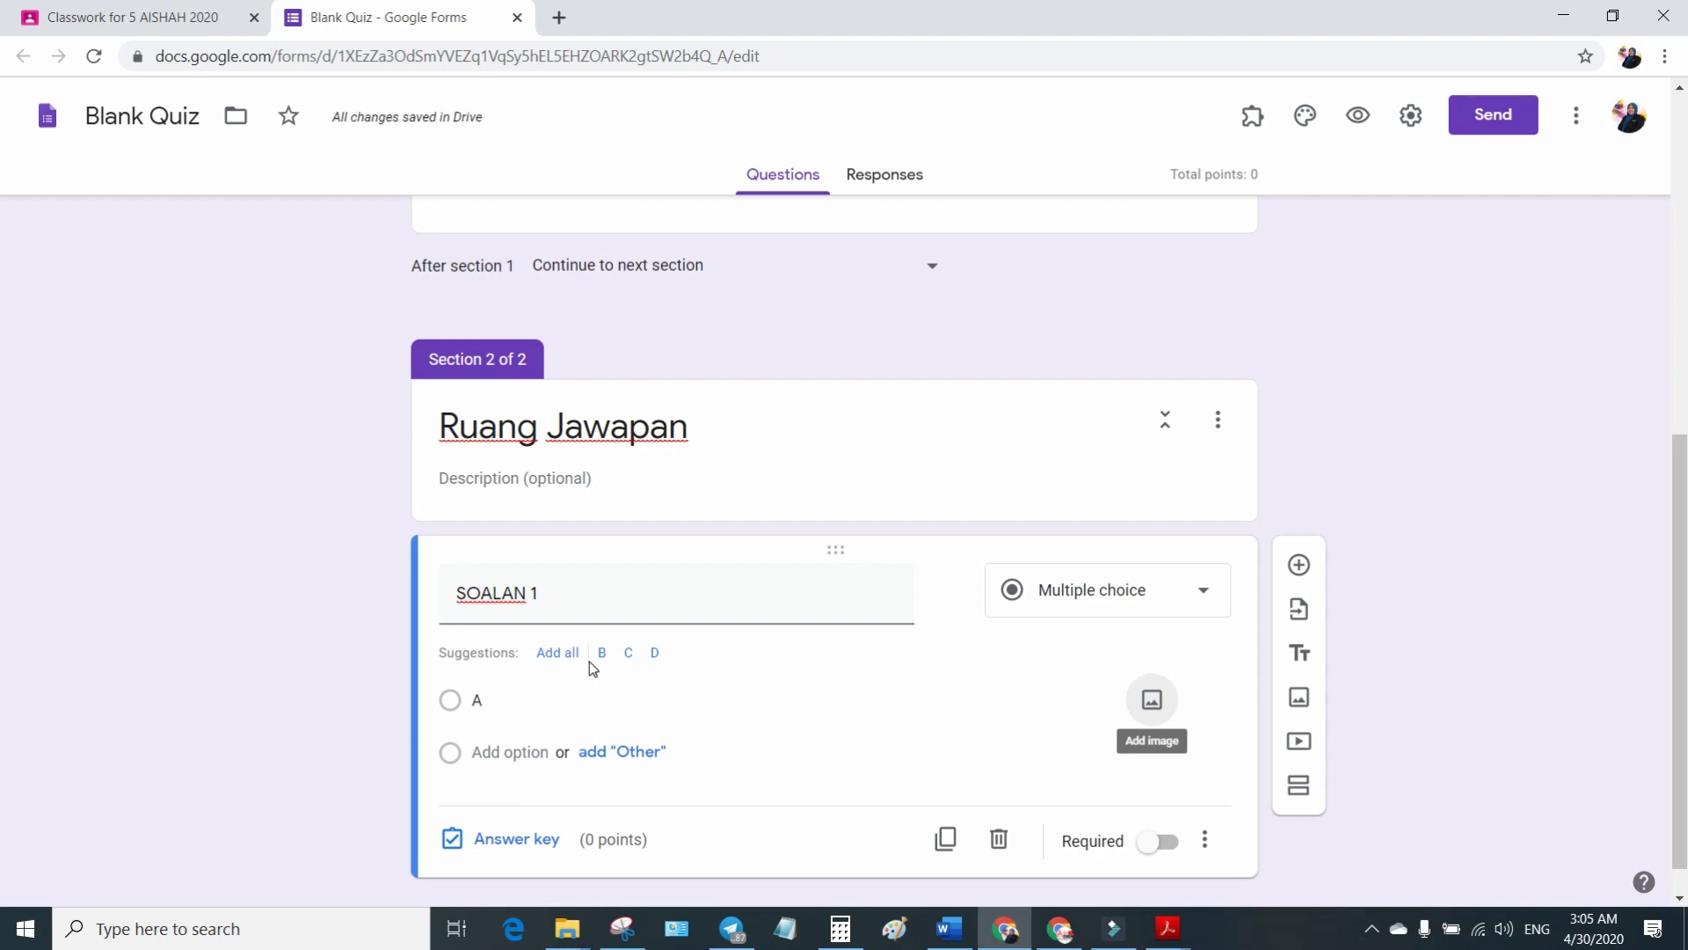
{"action": "left_click", "coordinate": [590, 661]}
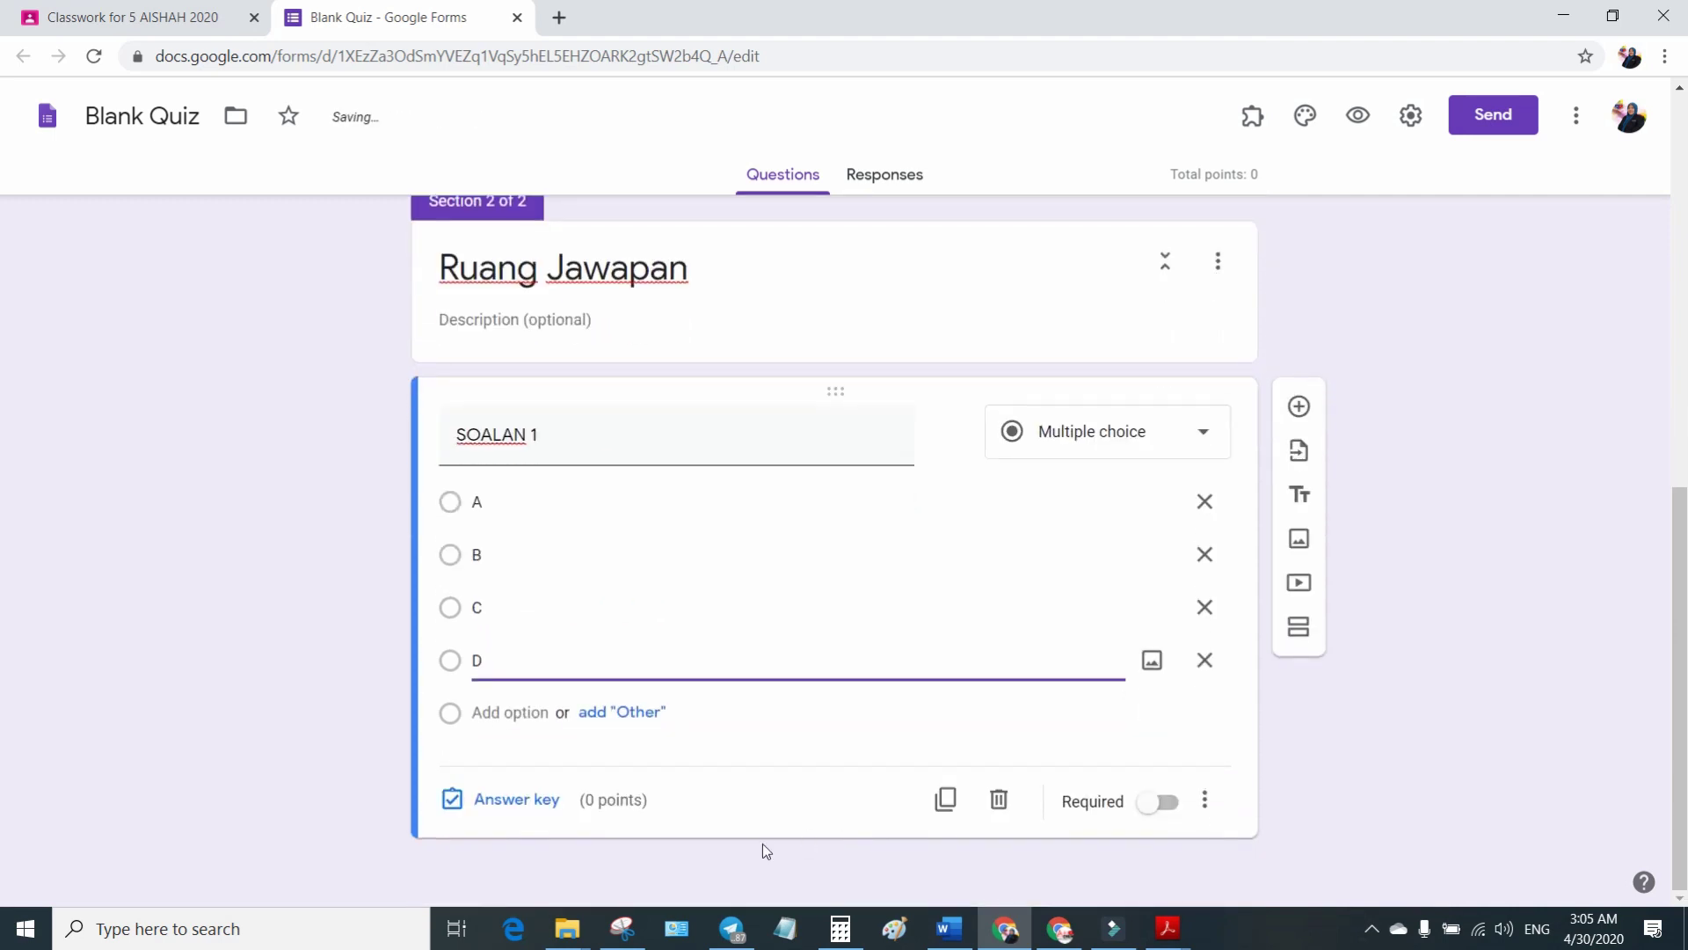
Set SOALAN 1's answer key to A worth 1 point and make the question required.
{"action": "left_click", "coordinate": [517, 799]}
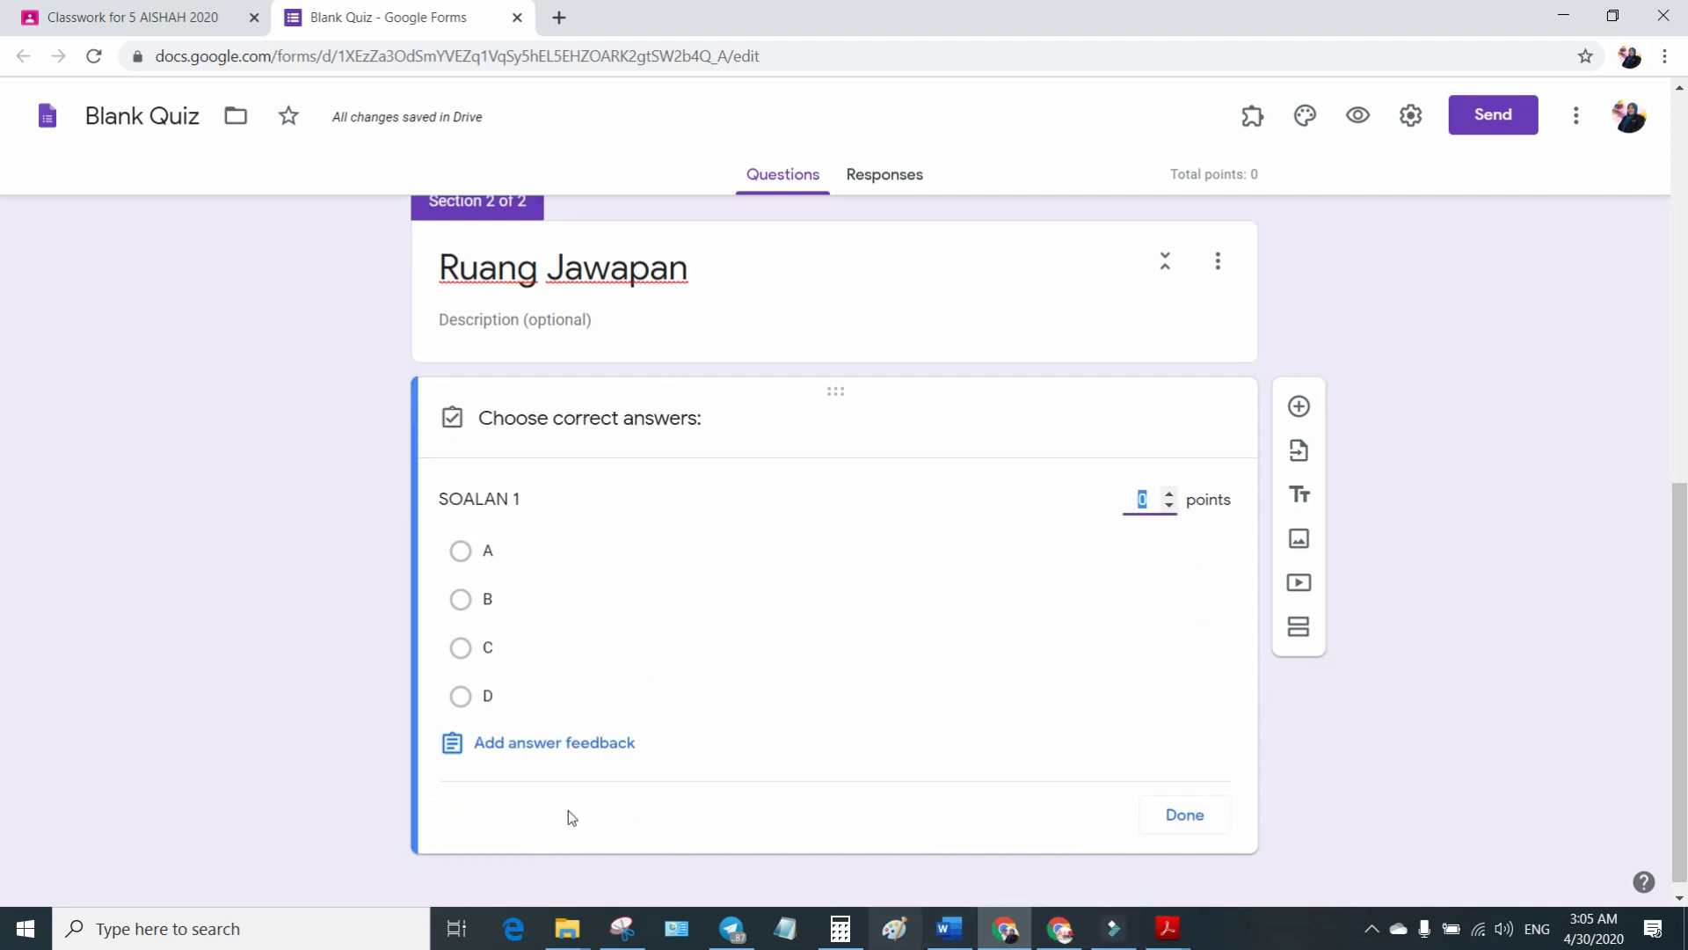
{"action": "left_click", "coordinate": [211, 9]}
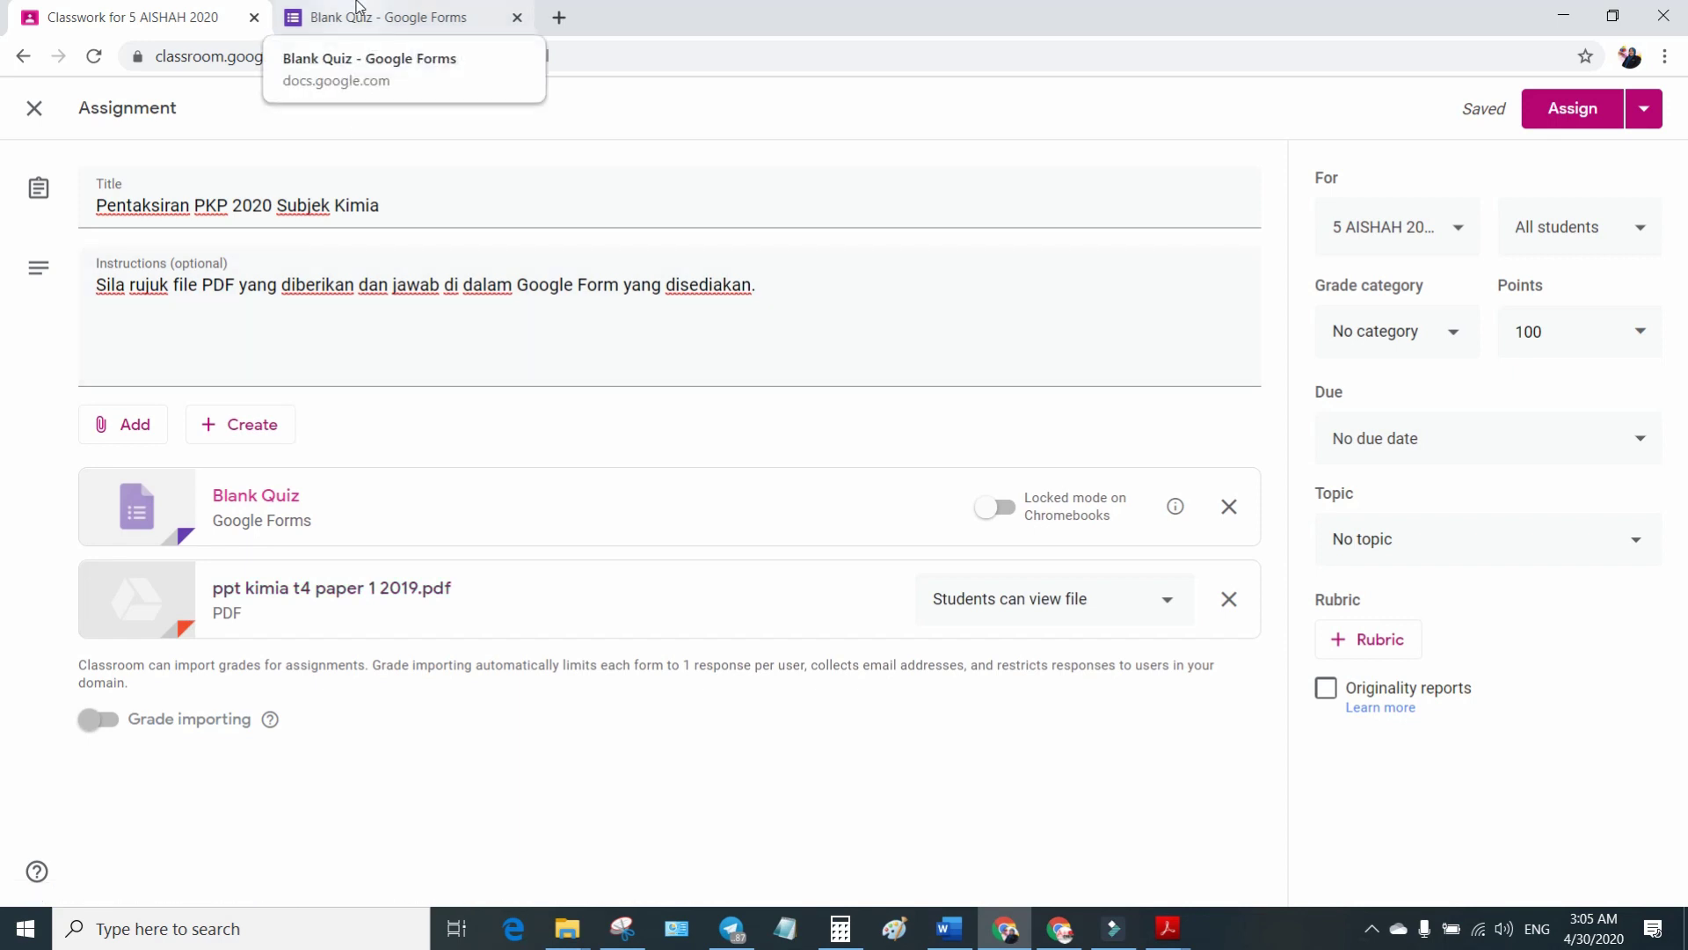
{"action": "left_click", "coordinate": [413, 24]}
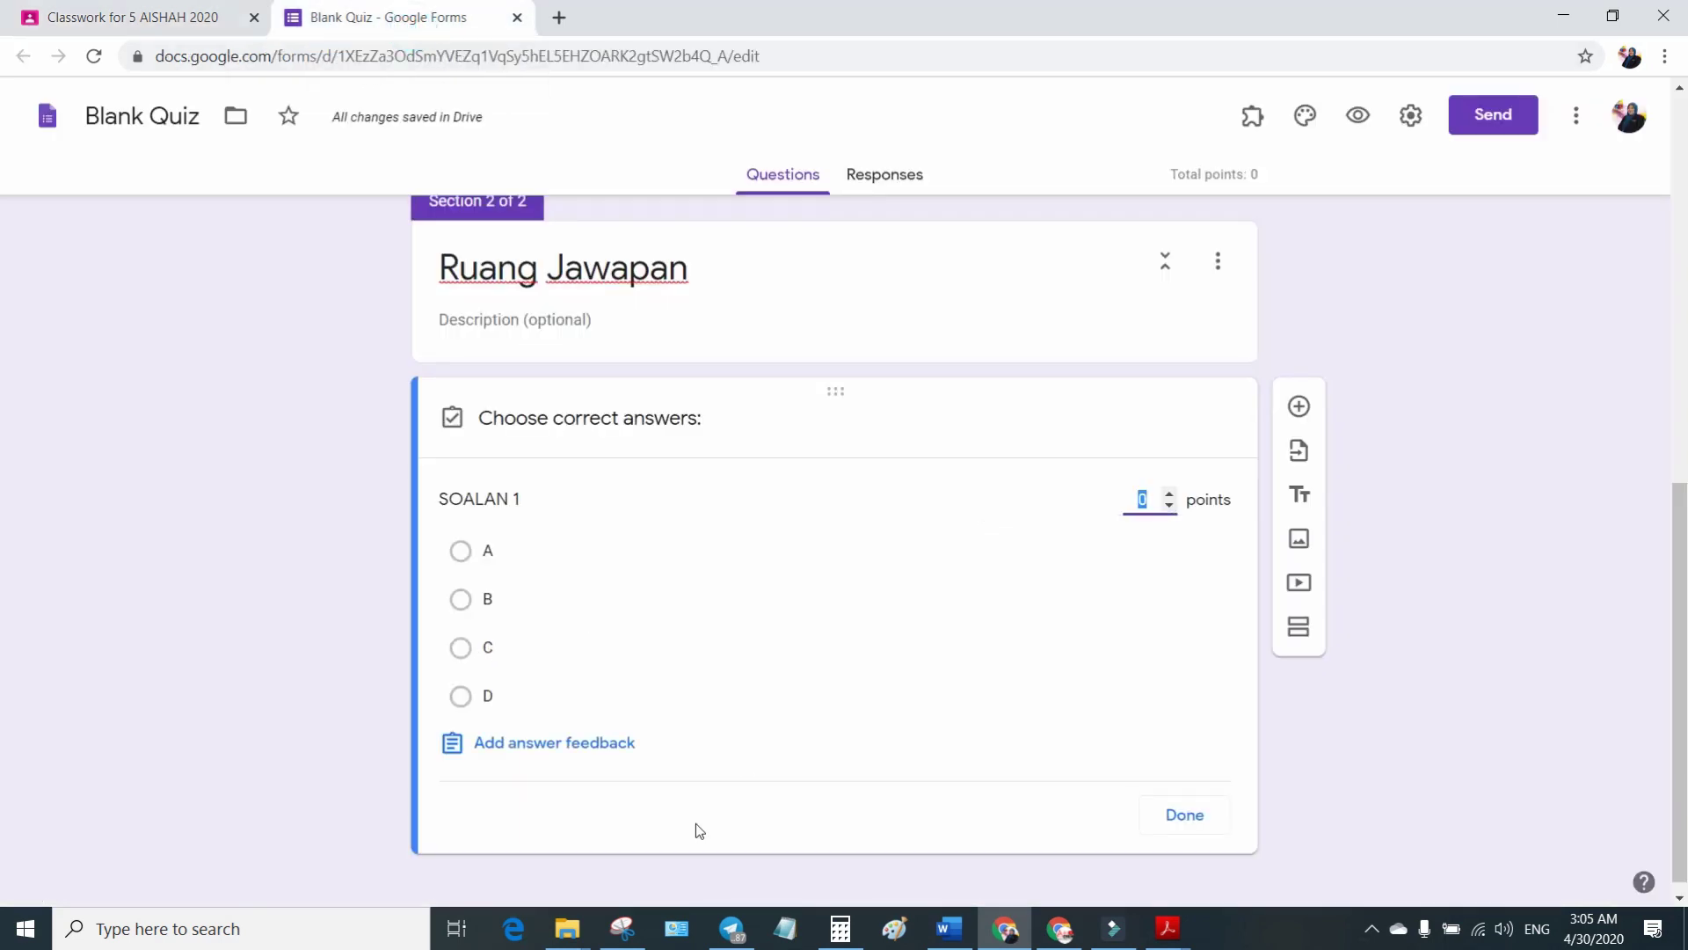
{"action": "left_click", "coordinate": [461, 551]}
{"action": "left_click", "coordinate": [1168, 493]}
{"action": "left_click", "coordinate": [1187, 816]}
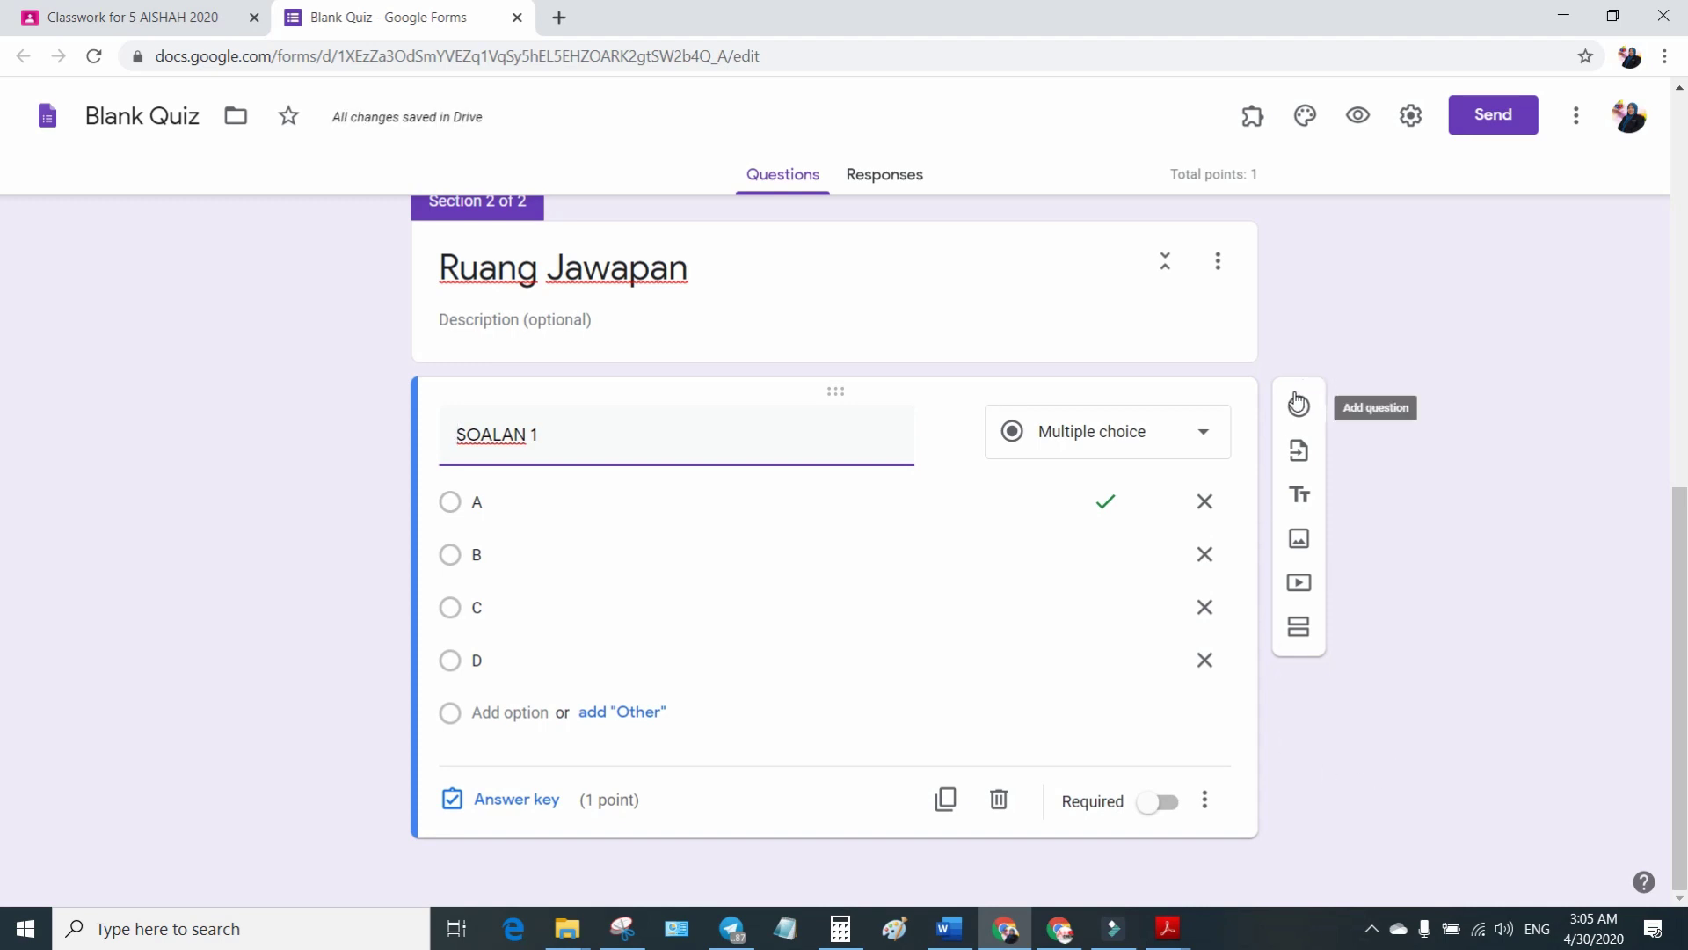
{"action": "left_click", "coordinate": [1161, 804]}
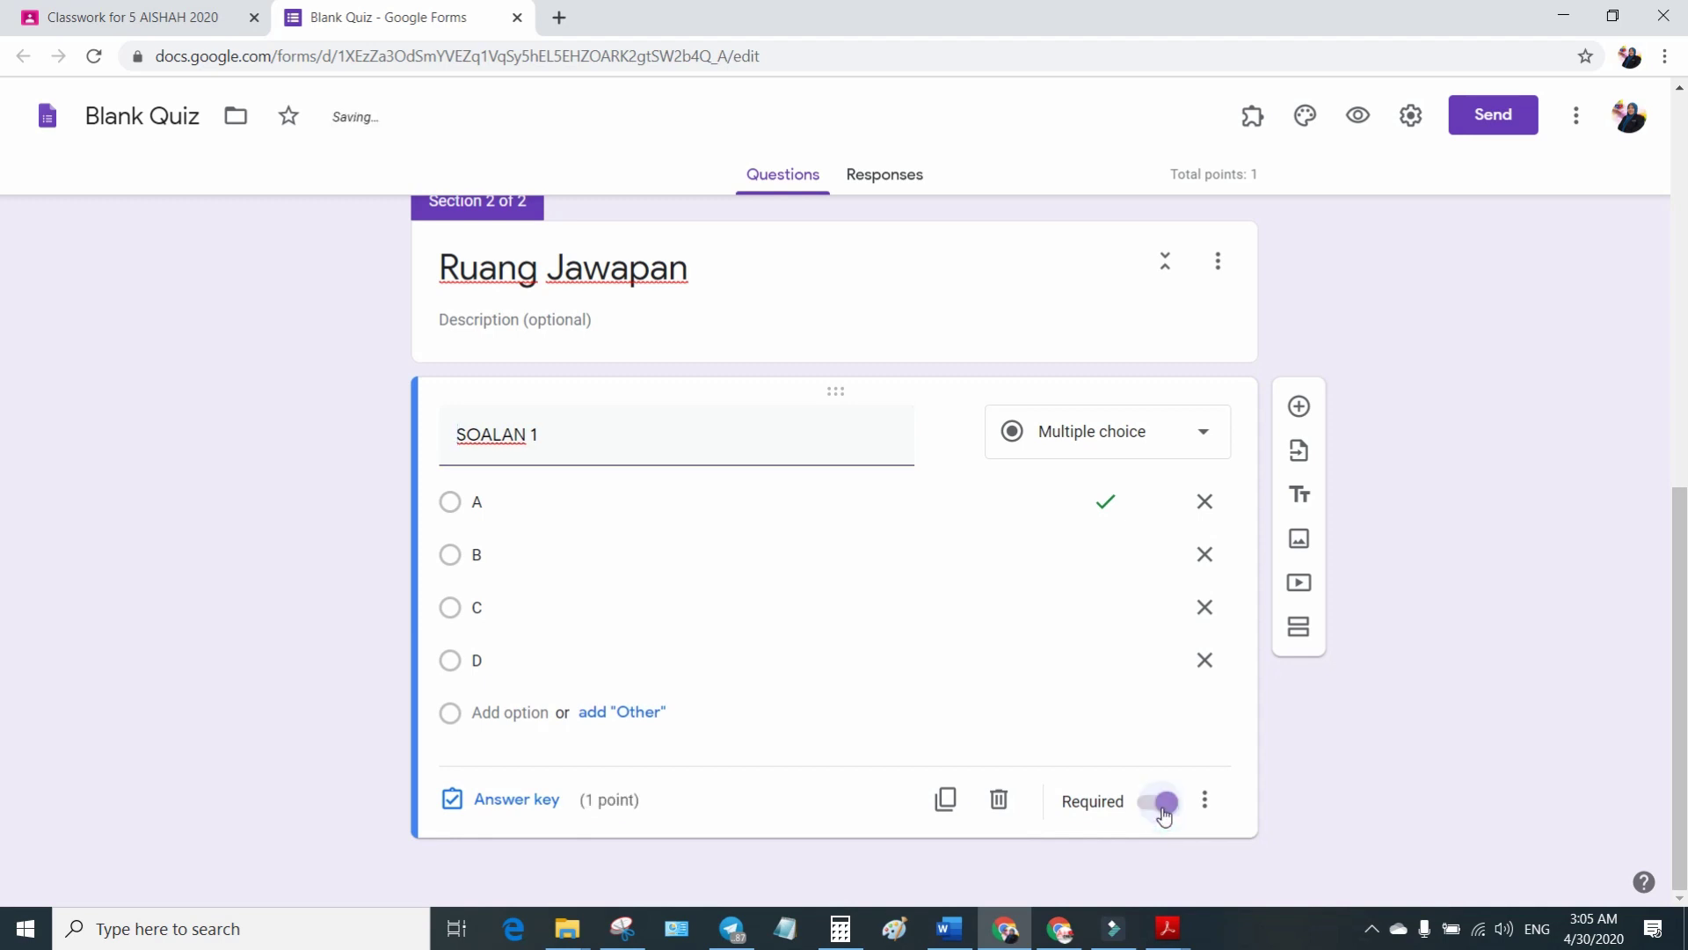
Duplicate the SOALAN 1 question and rename the copy "SOALAN 2".
{"action": "left_click", "coordinate": [945, 803]}
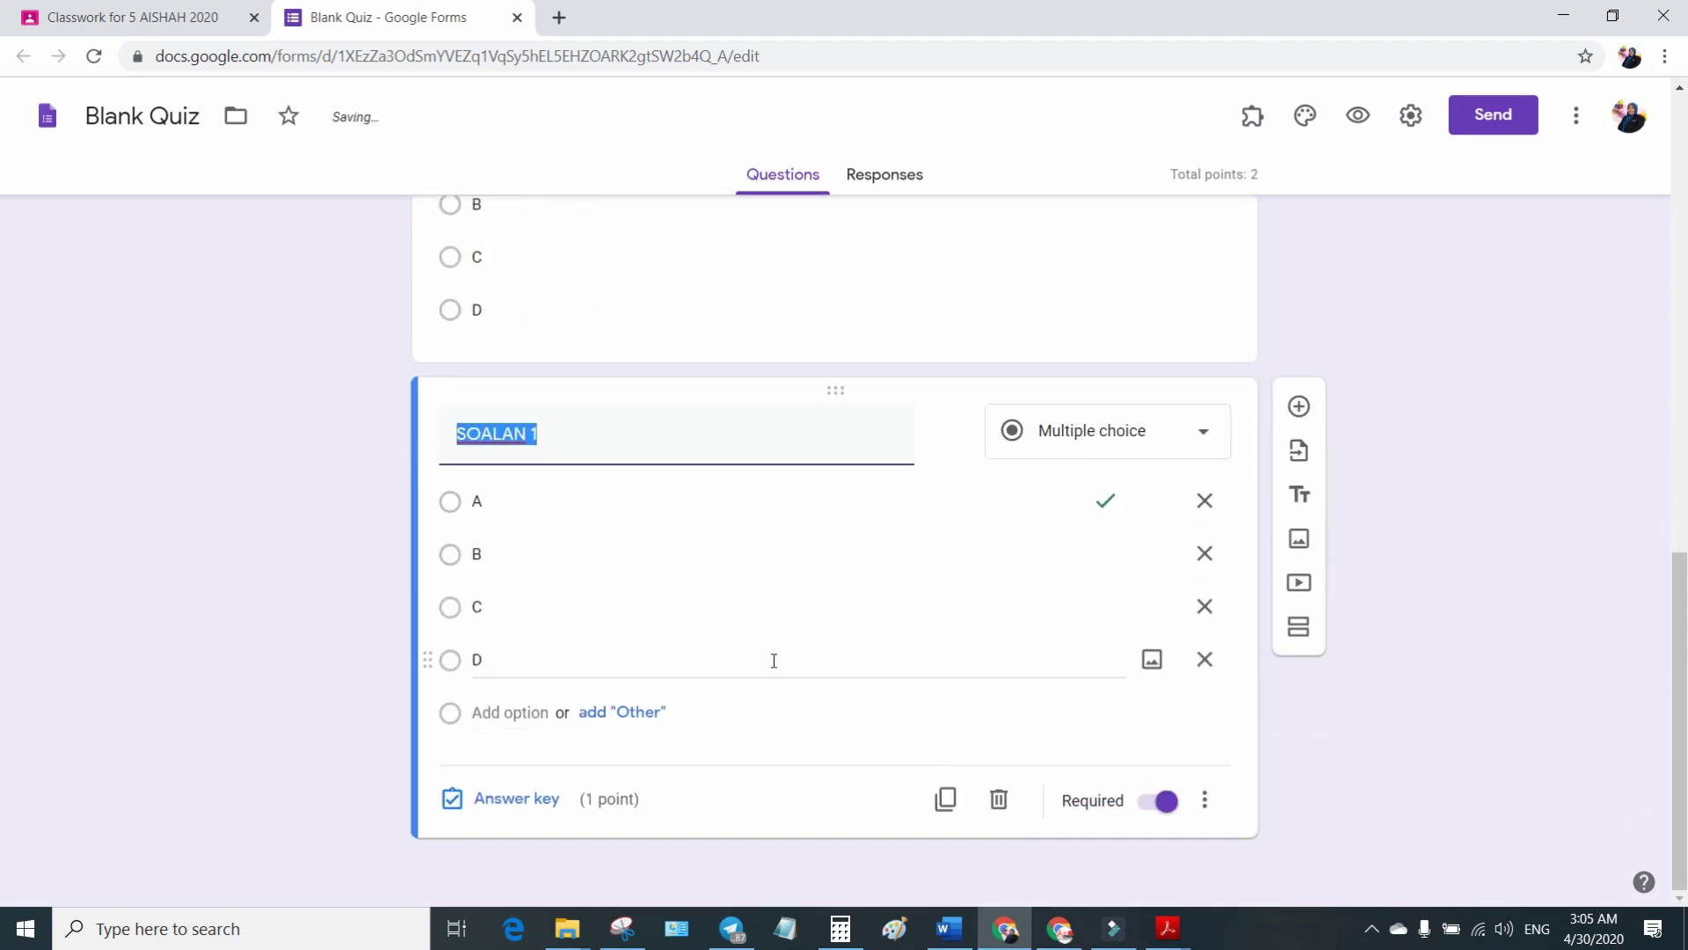
{"action": "left_click", "coordinate": [567, 438]}
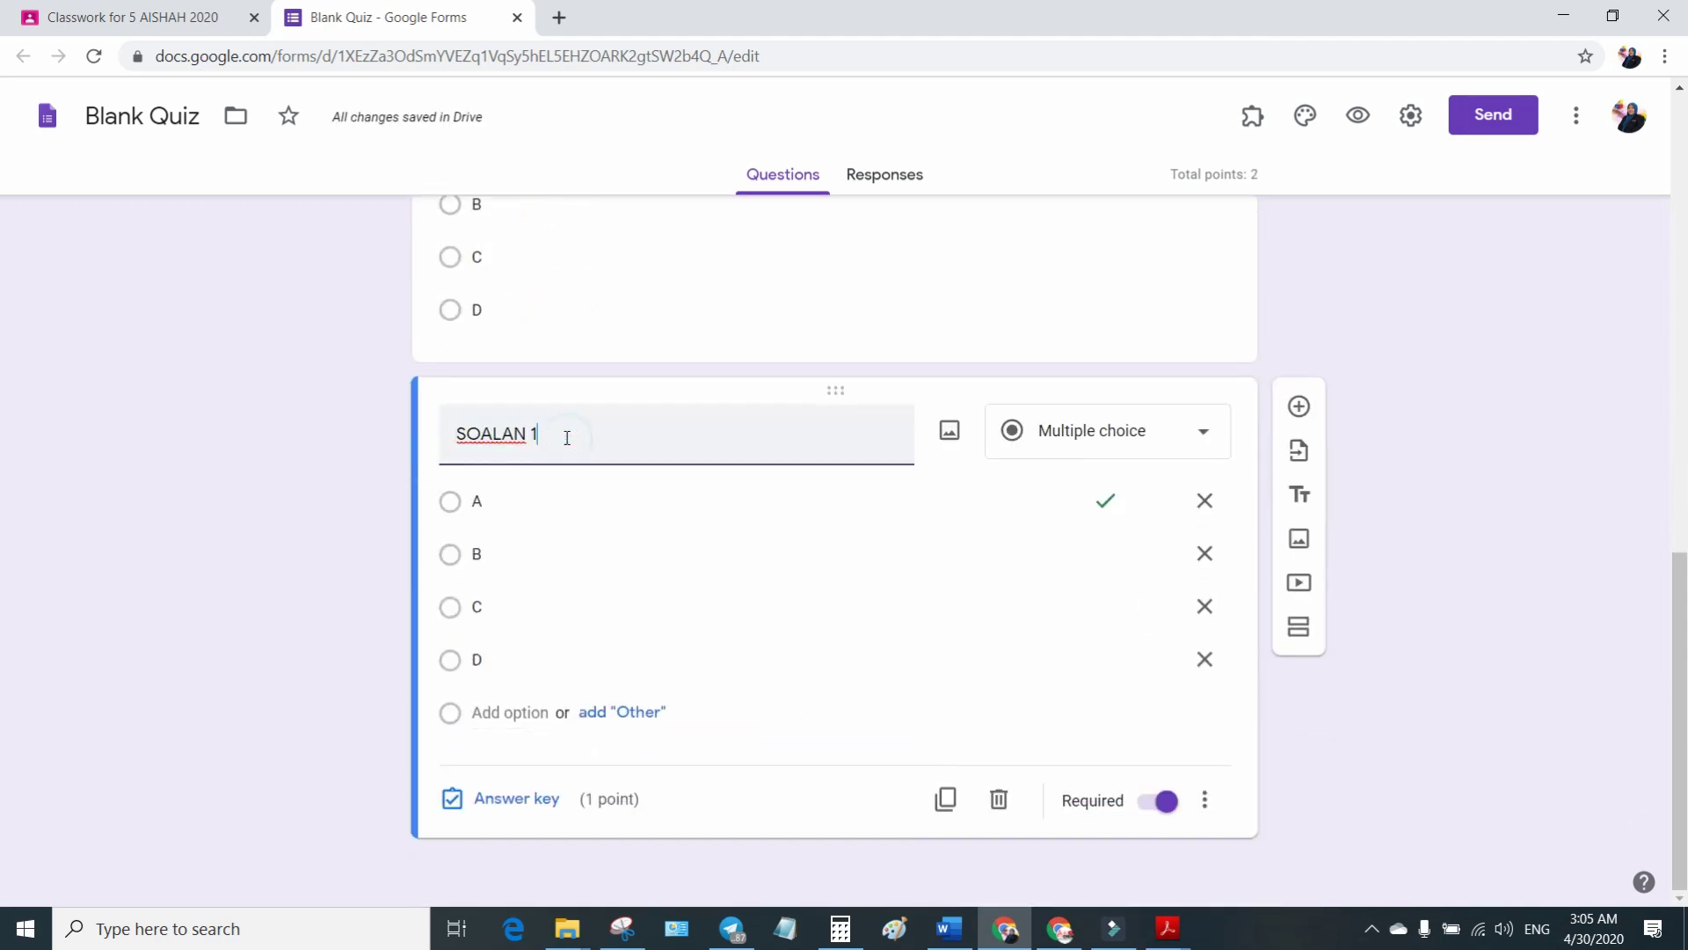
{"action": "type", "text": "2"}
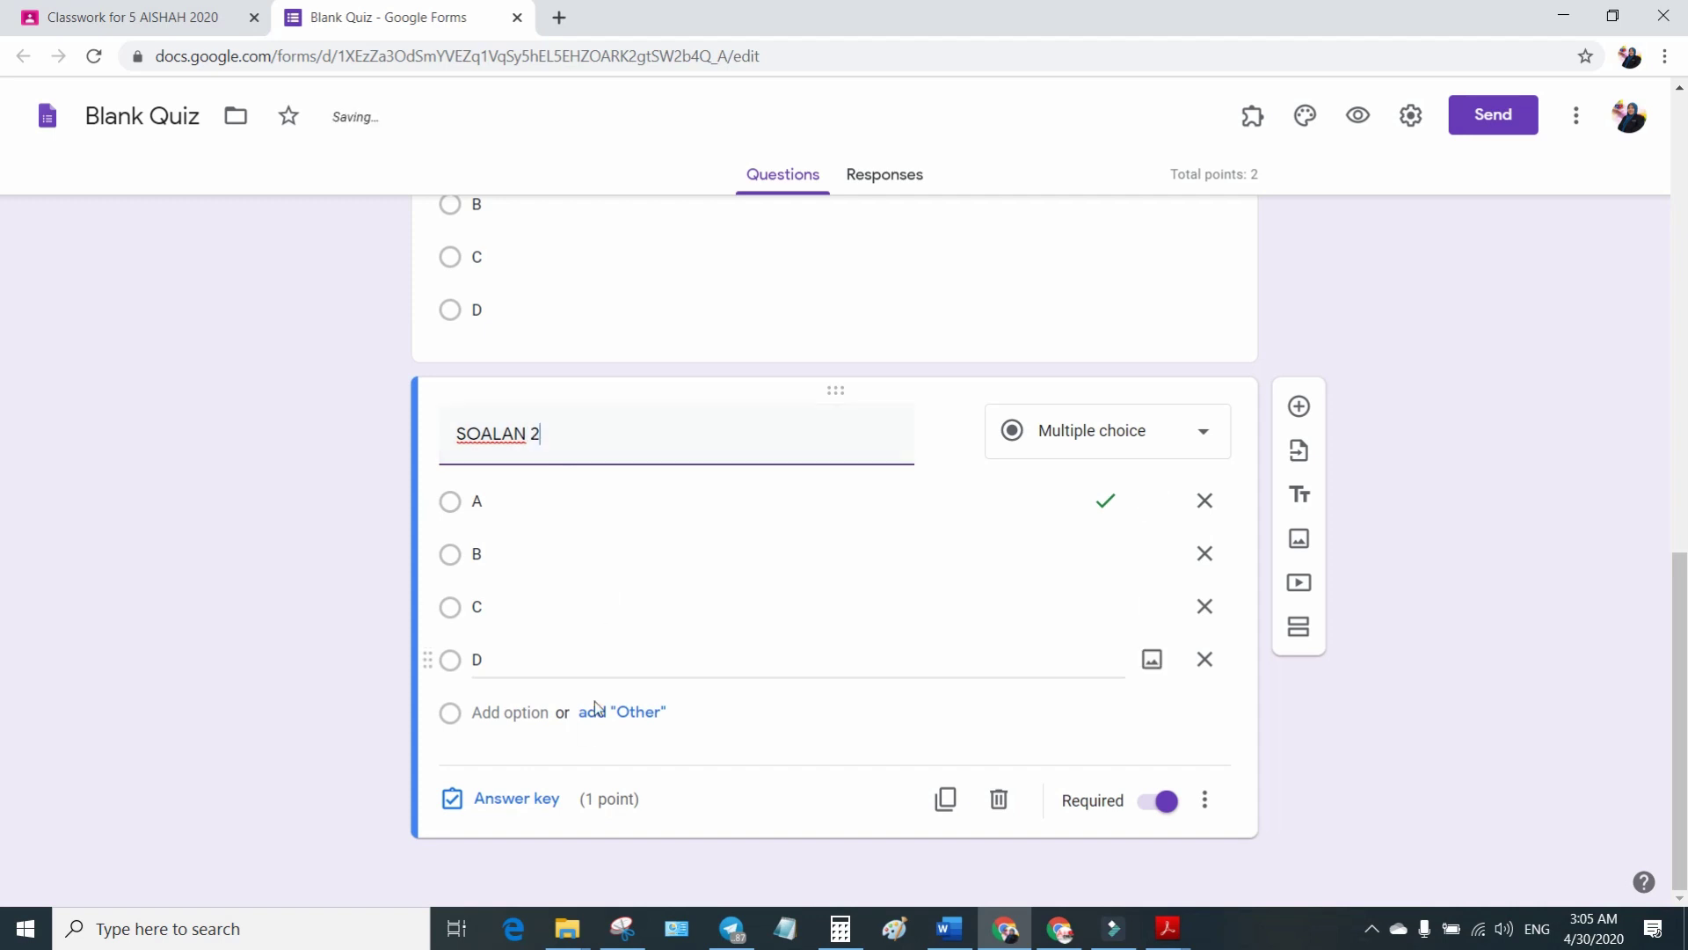
Set option C as the correct answer in SOALAN 2's answer key.
{"action": "left_click", "coordinate": [530, 800]}
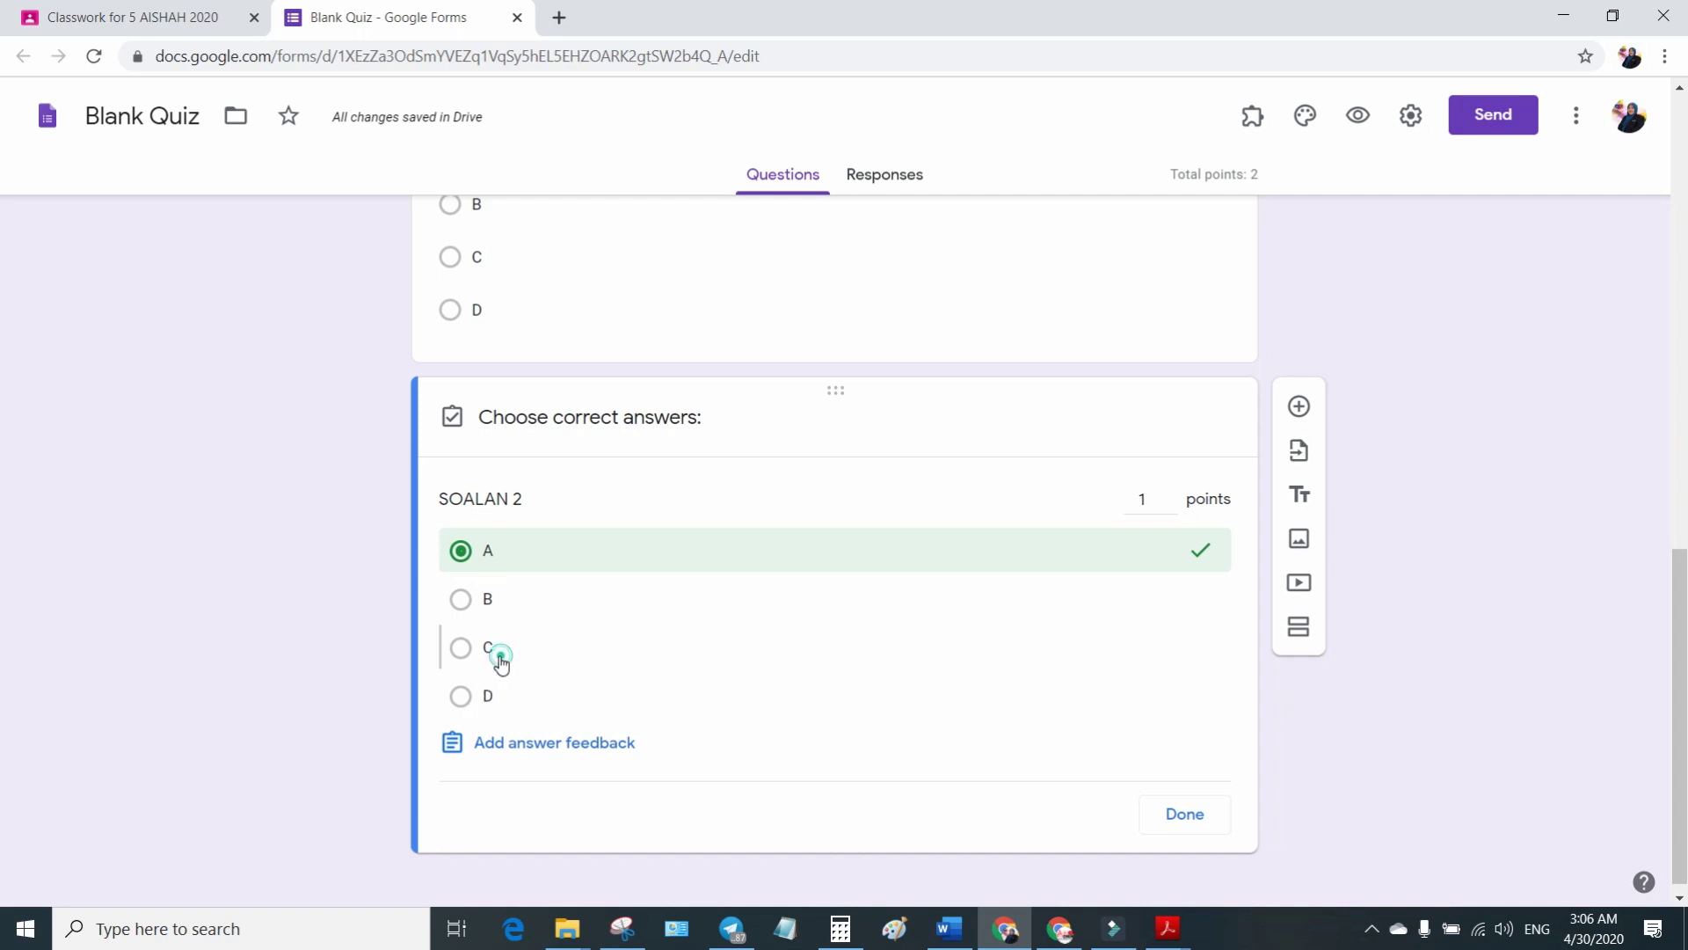
{"action": "left_click", "coordinate": [495, 657]}
{"action": "left_click", "coordinate": [748, 567]}
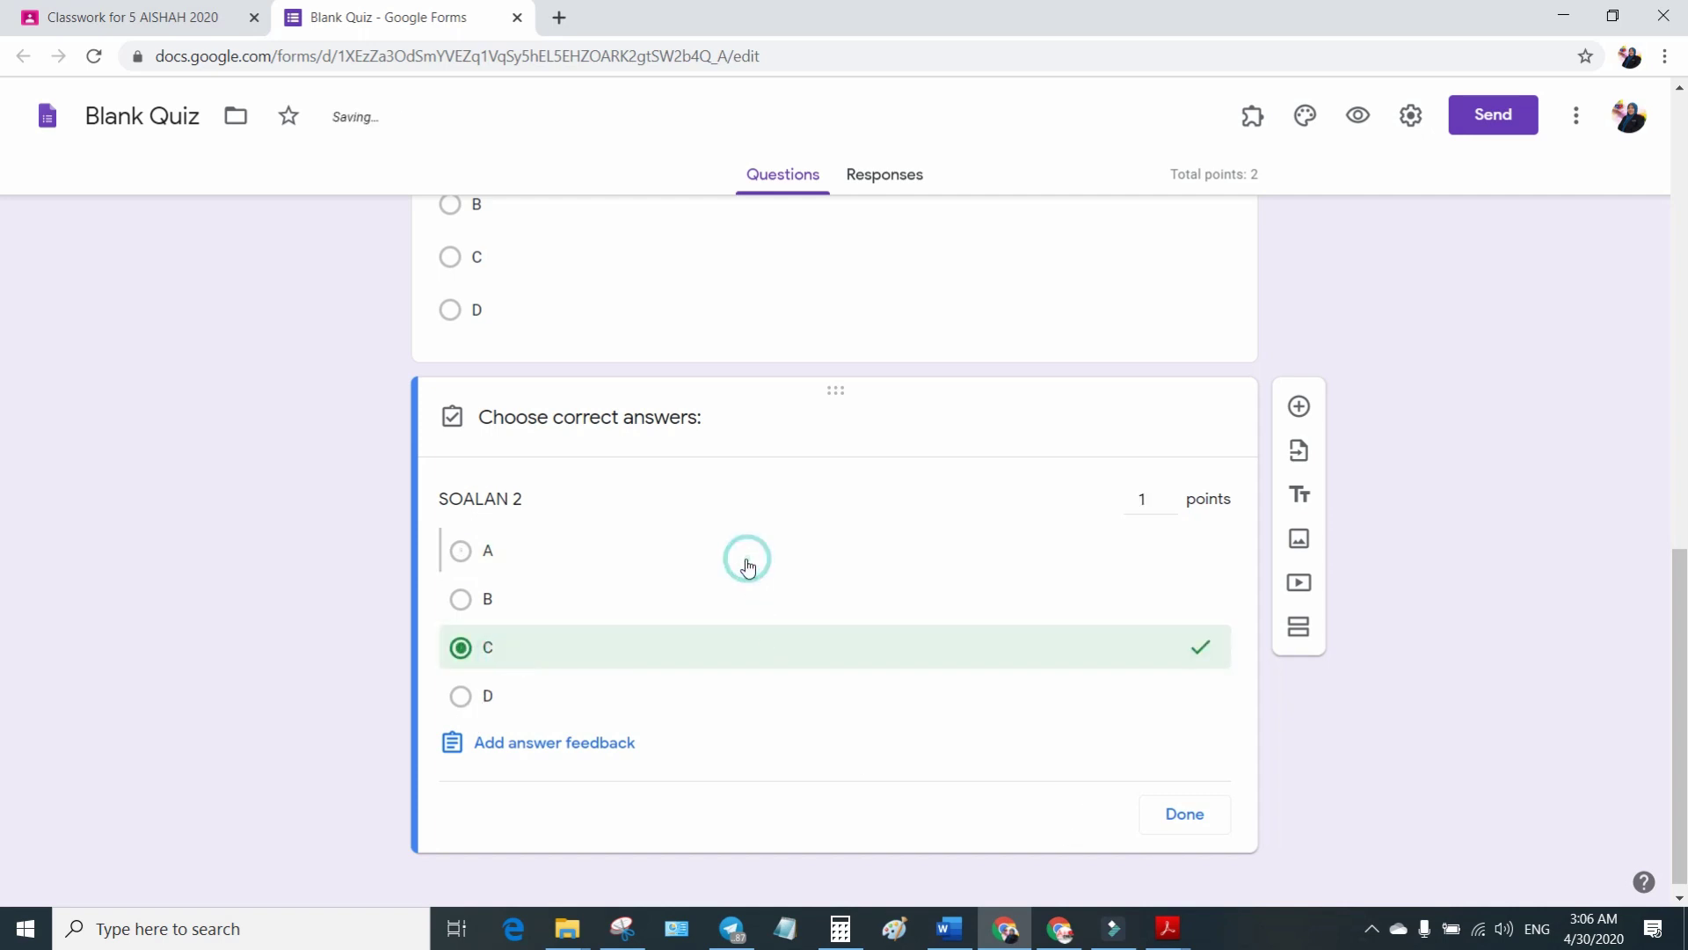
{"action": "left_click", "coordinate": [1179, 814]}
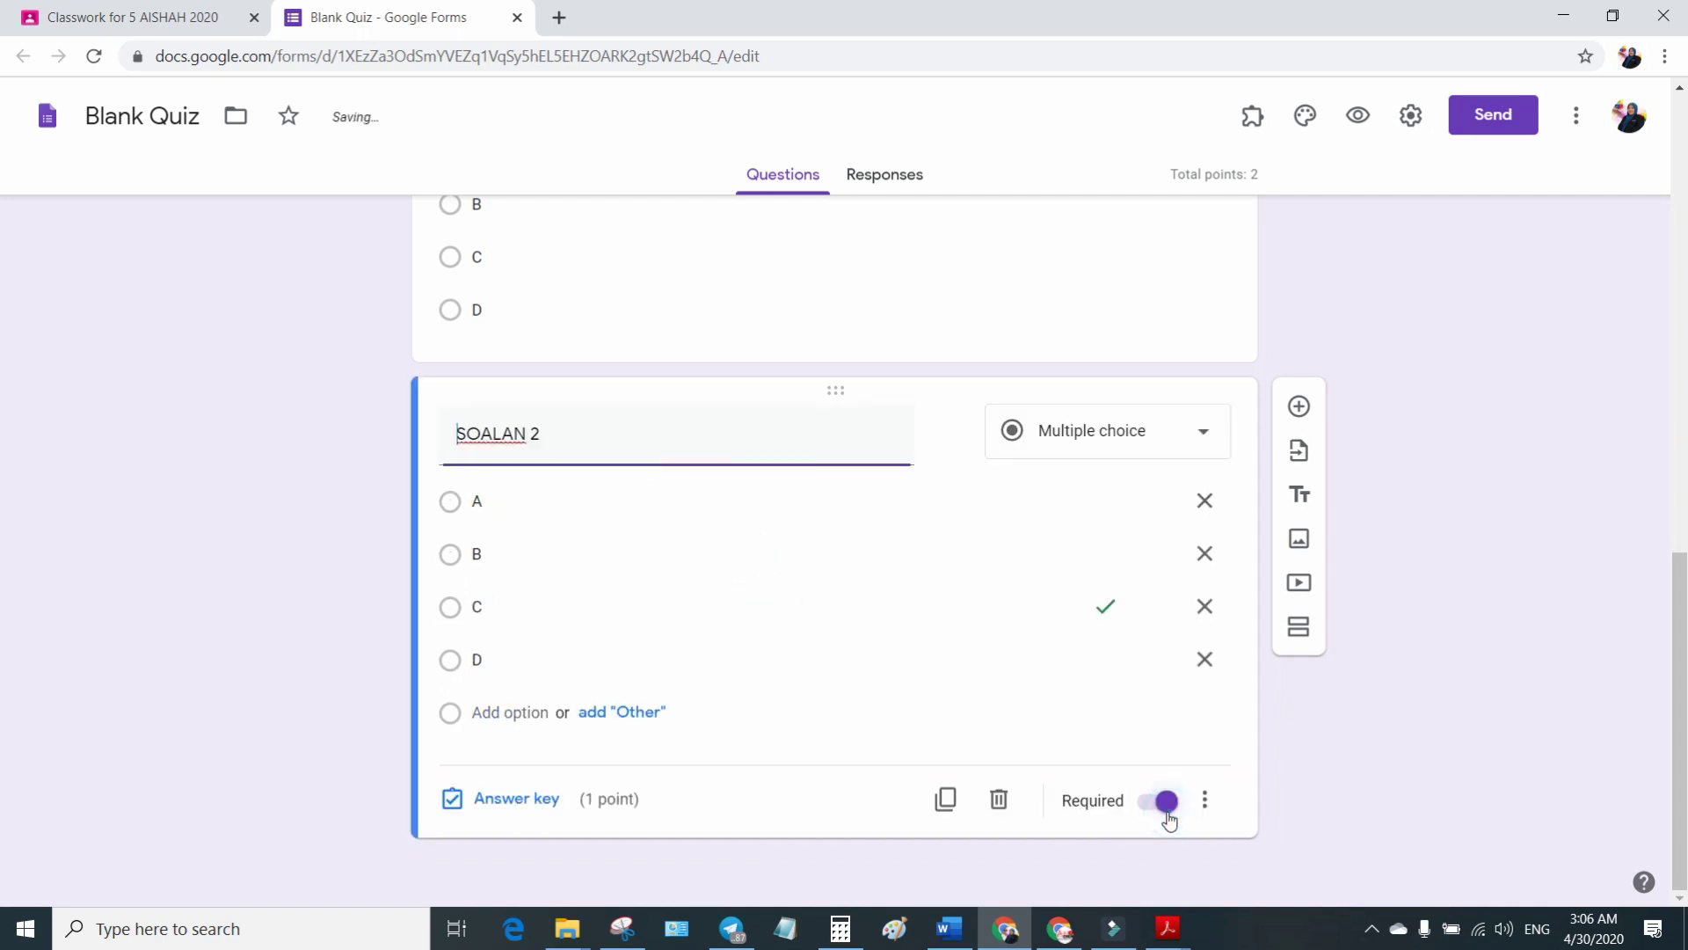
Duplicate the SOALAN 2 question and rename the copy "SOALAN 3".
{"action": "left_click", "coordinate": [946, 800]}
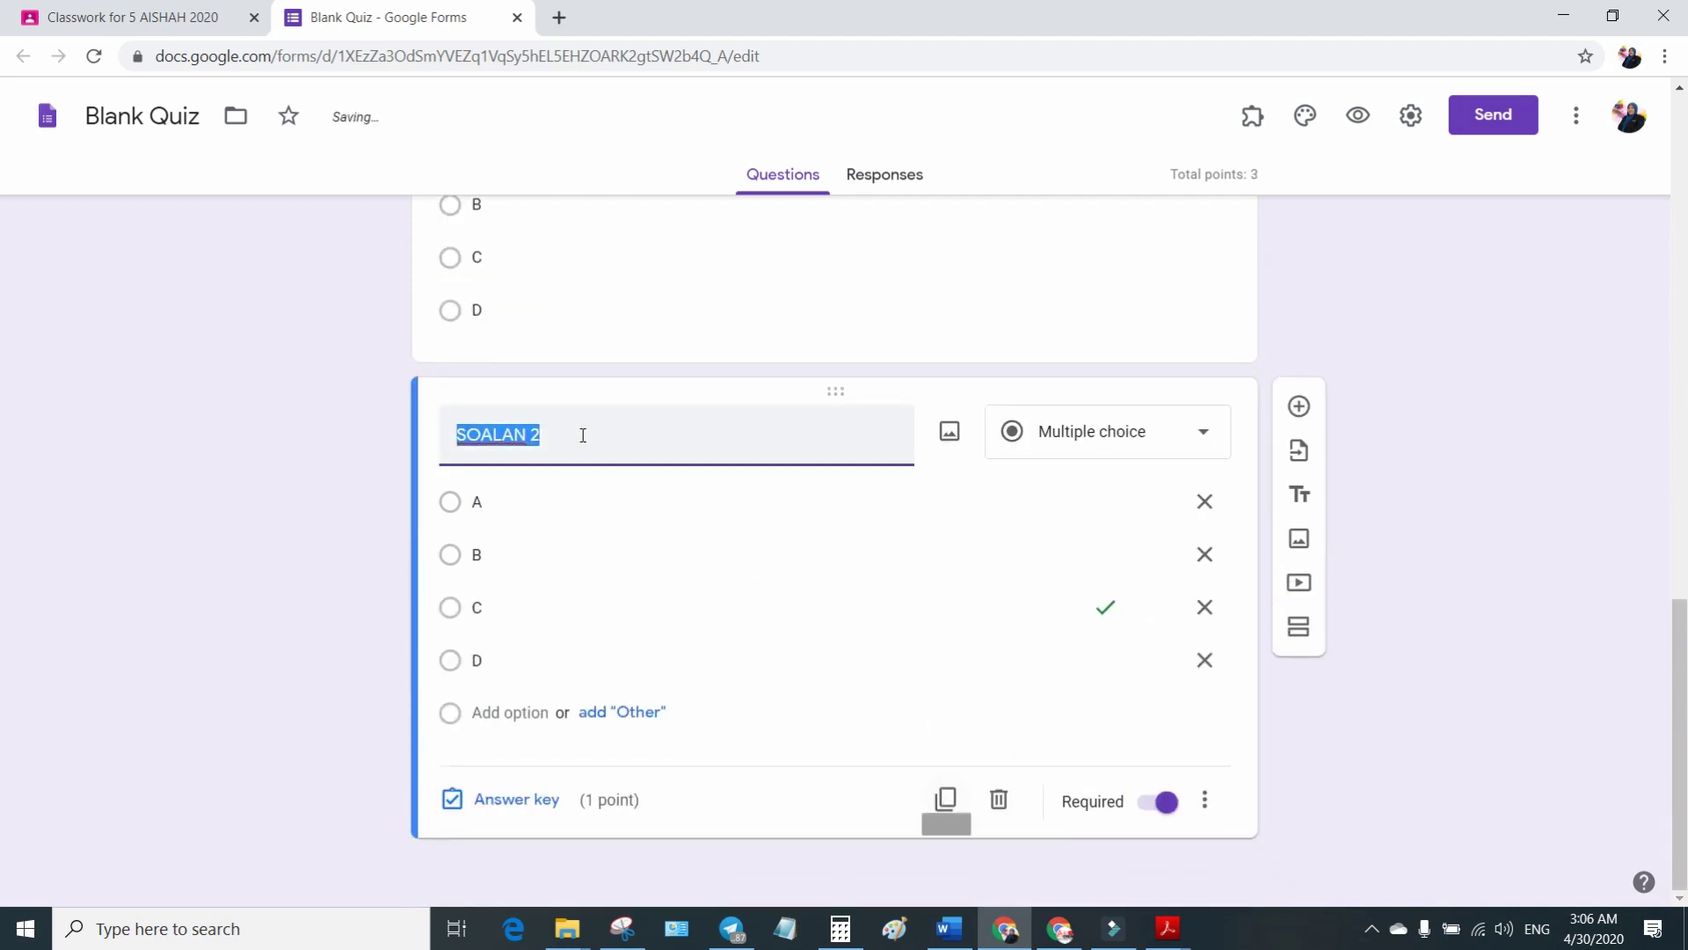
{"action": "left_click", "coordinate": [584, 433]}
{"action": "type", "text": "3"}
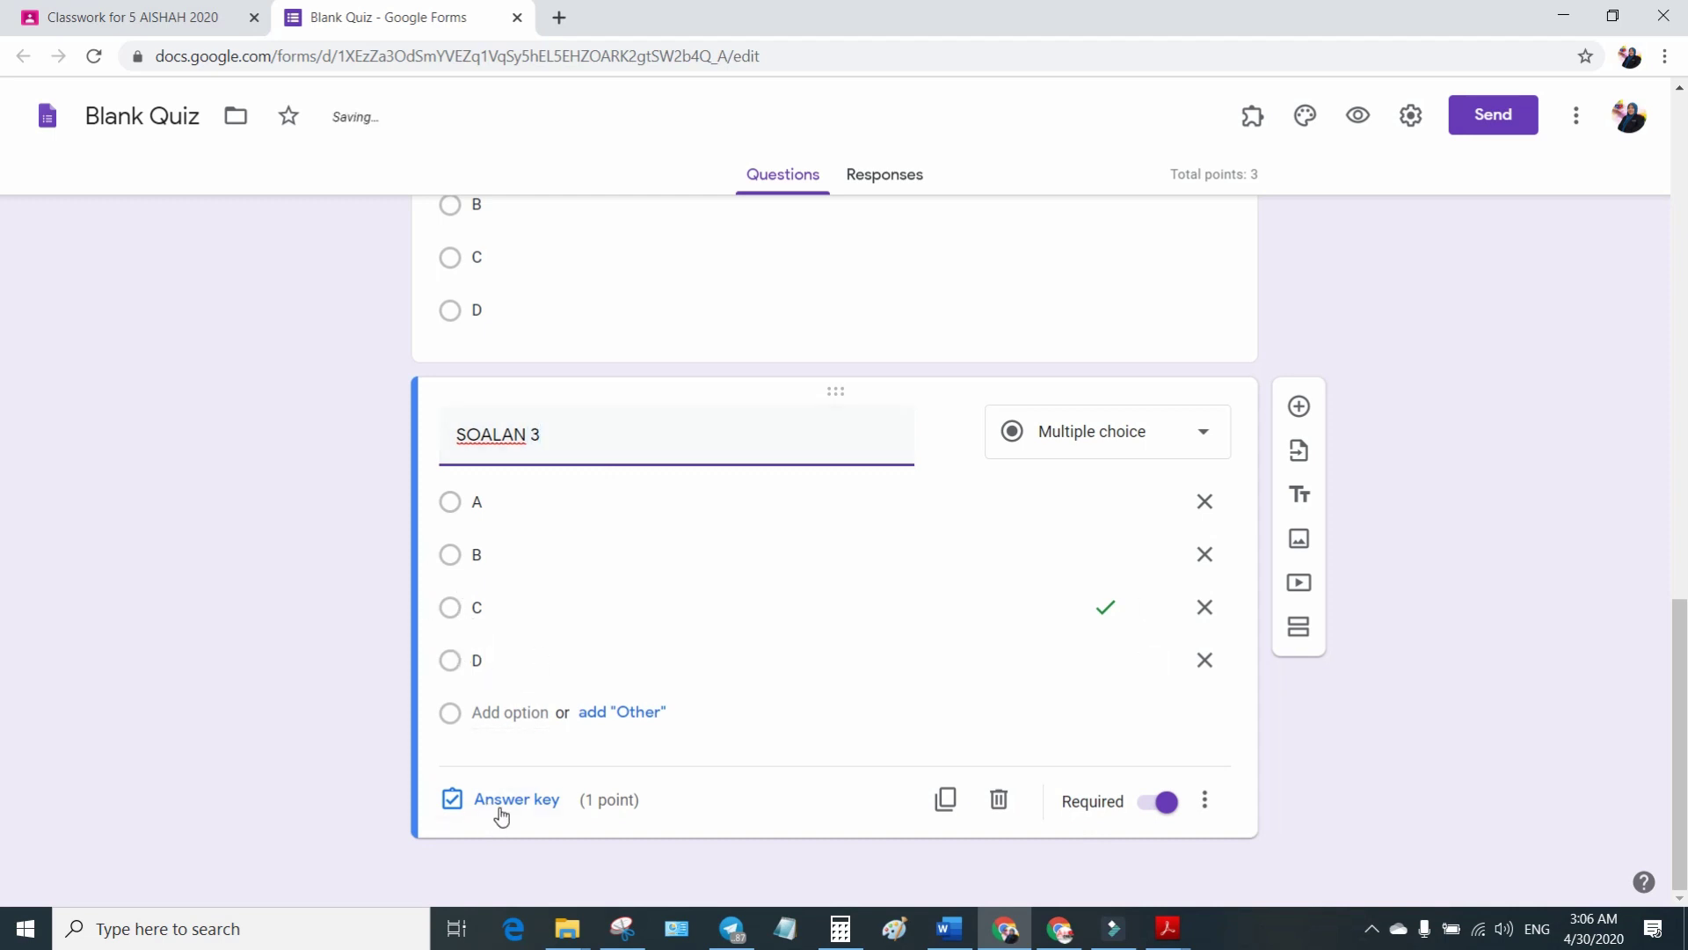
Set option B as the correct answer in SOALAN 3's answer key.
{"action": "left_click", "coordinate": [501, 816]}
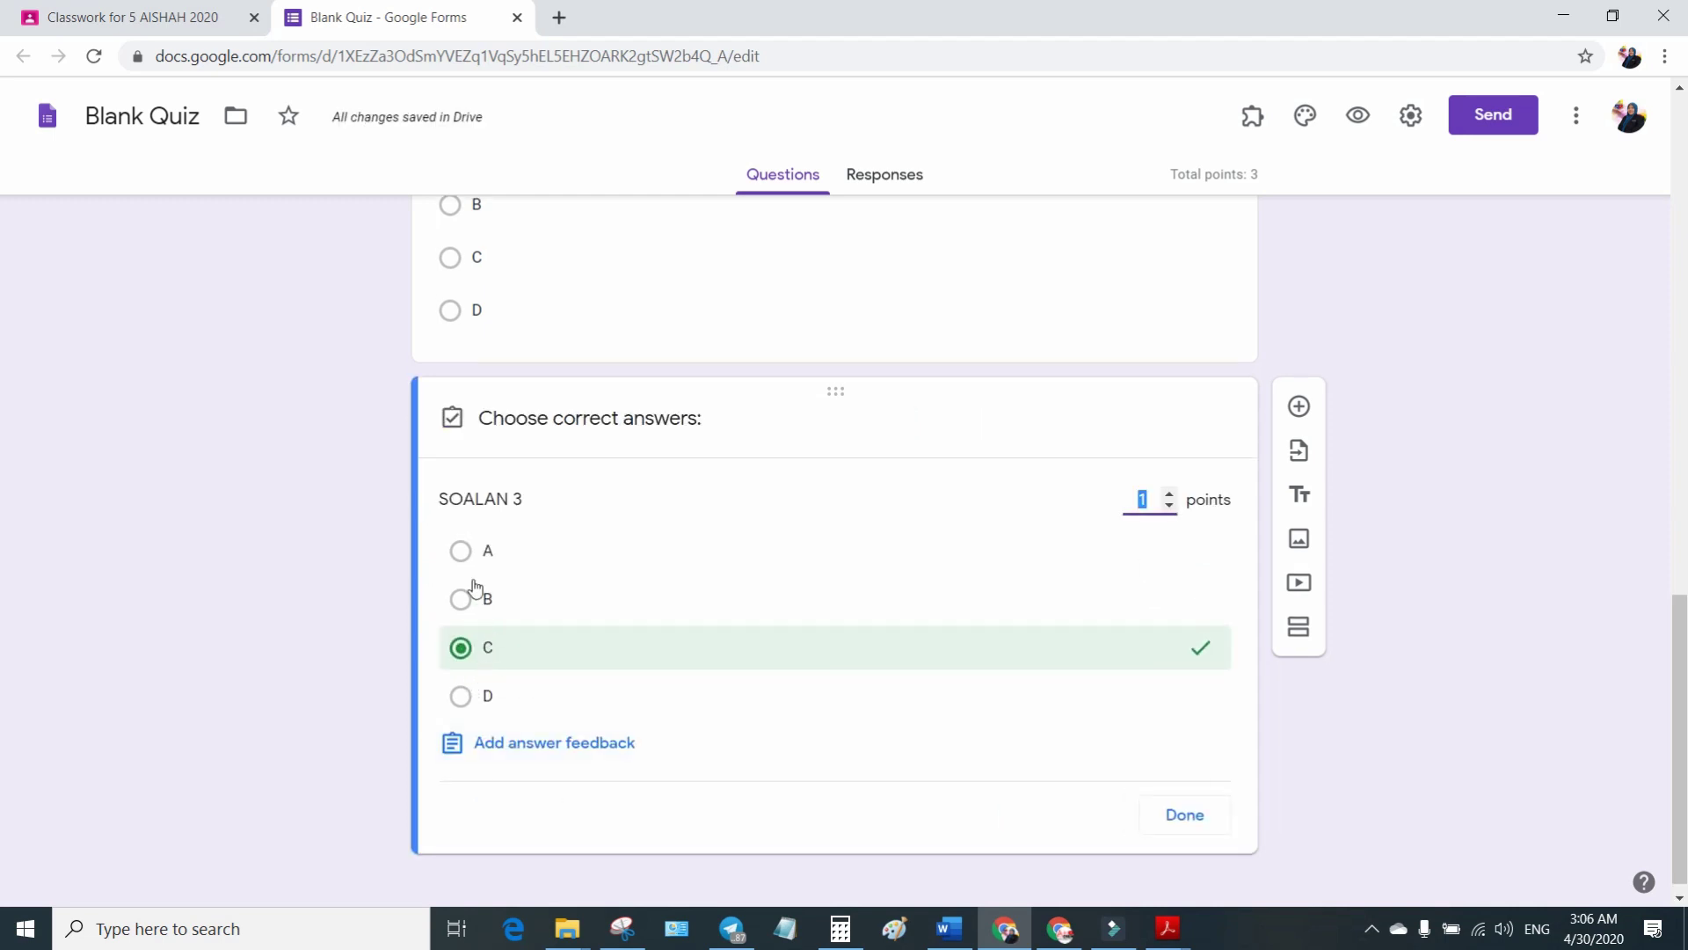
{"action": "left_click", "coordinate": [482, 599]}
{"action": "left_click", "coordinate": [504, 644]}
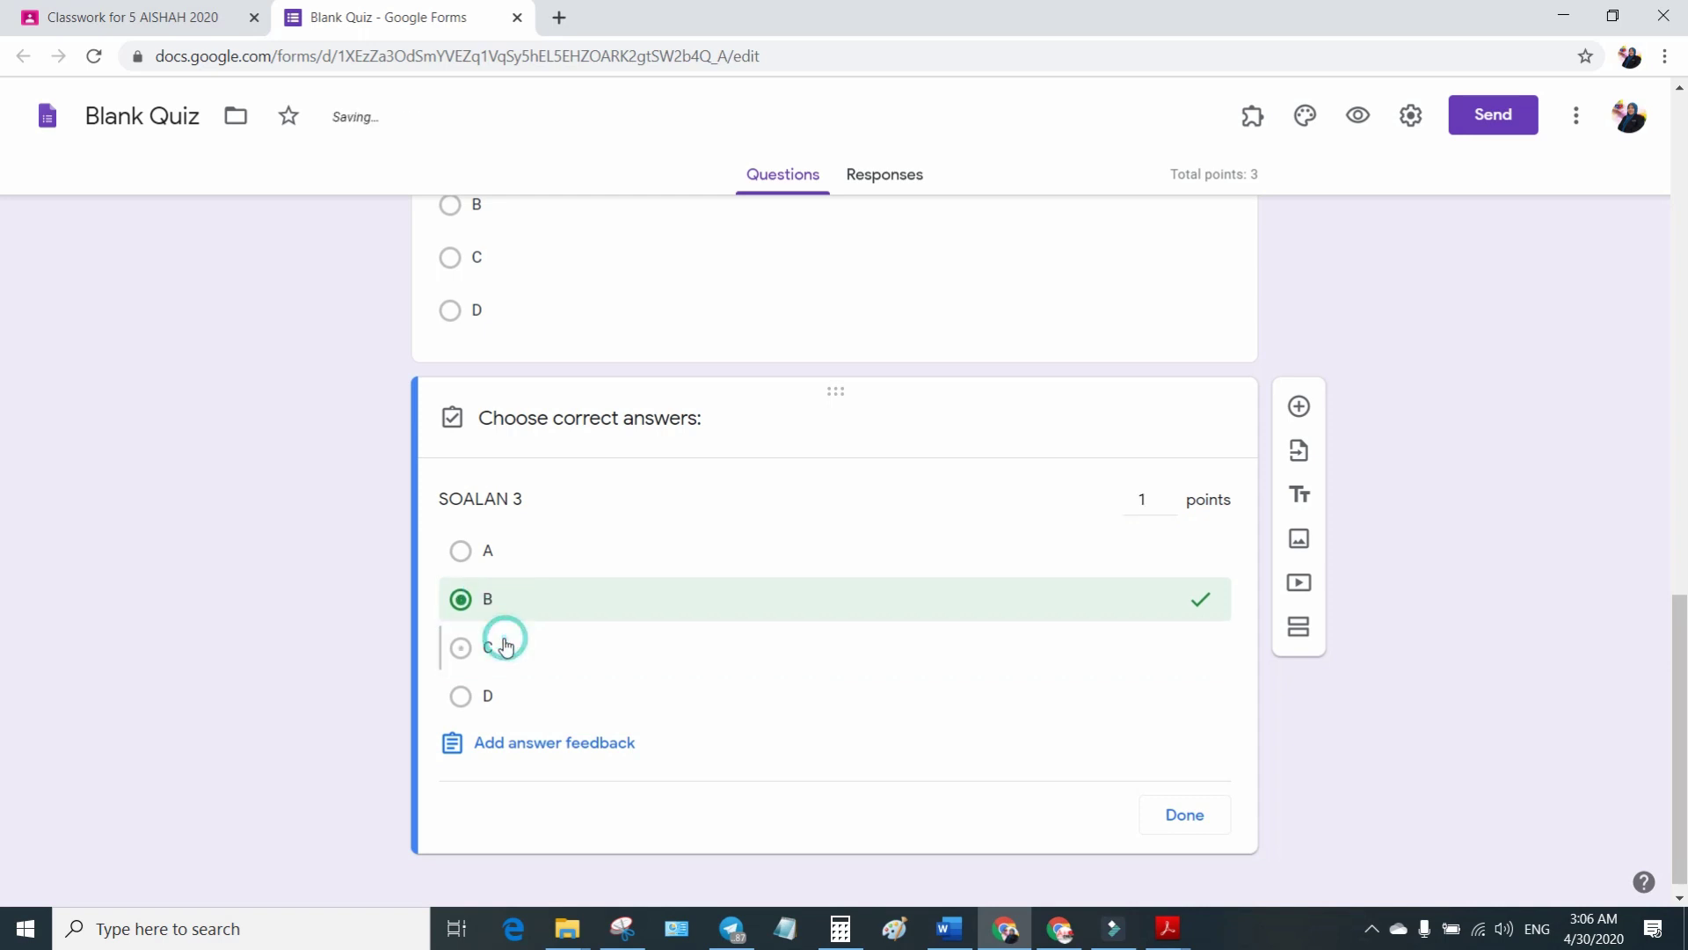
{"action": "left_click", "coordinate": [1197, 816]}
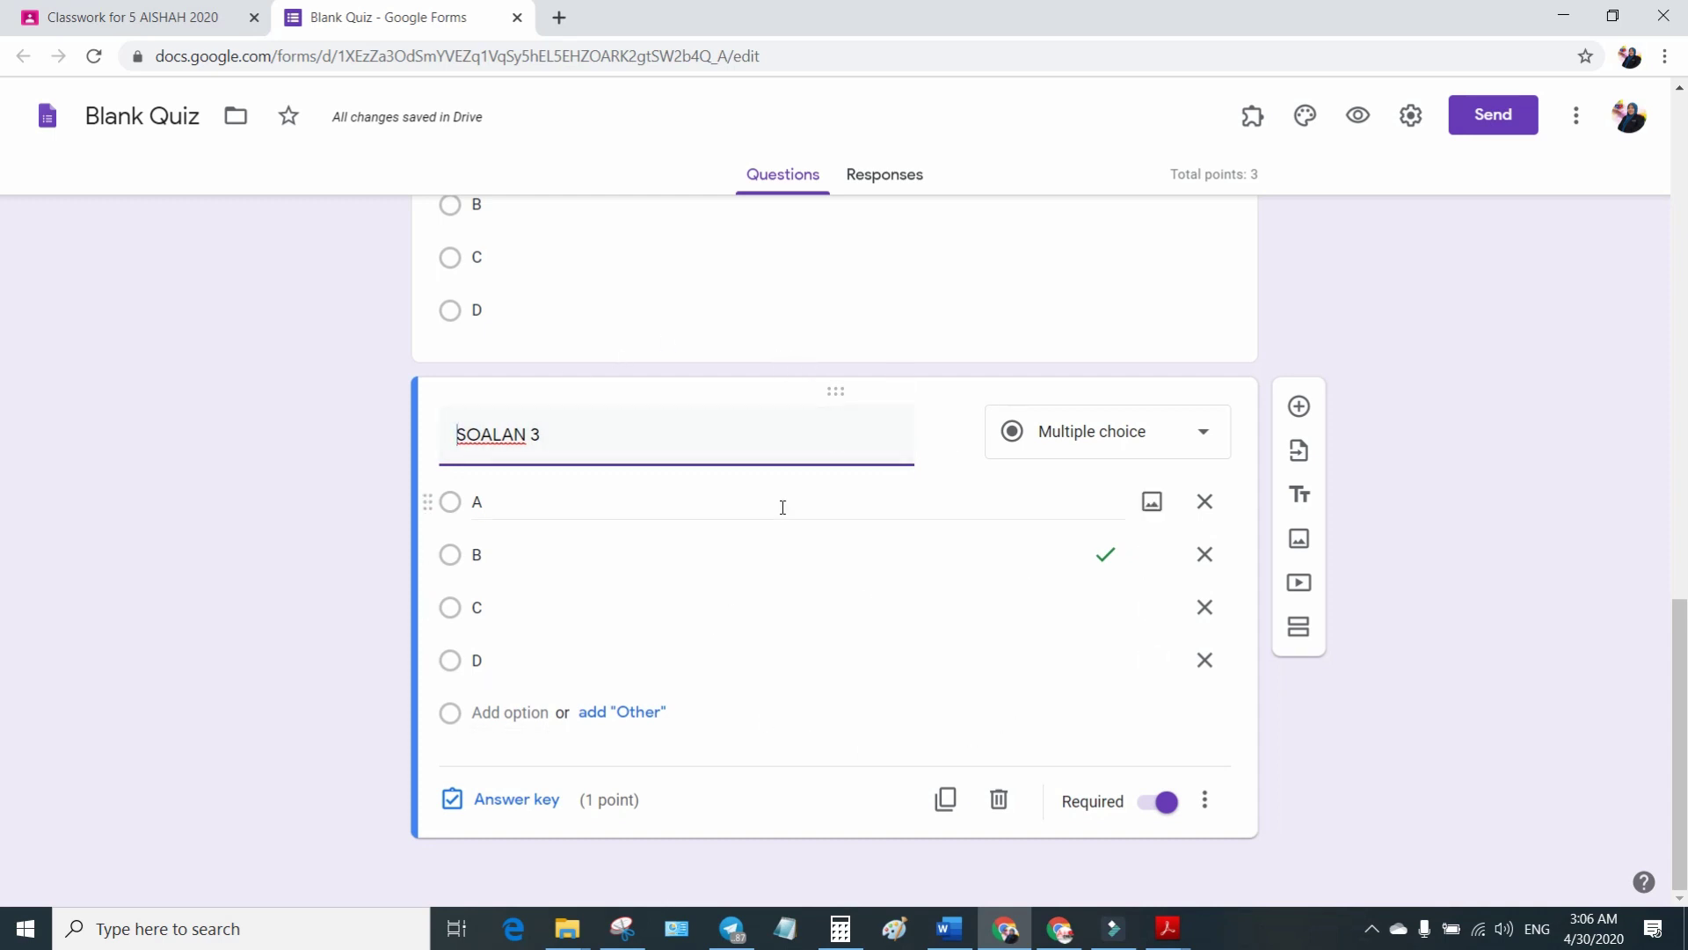
Look over the form from SOALAN 3 back up to its title, and close it to return to the Classroom assignment.
{"action": "scroll", "coordinate": [782, 508], "scroll_direction": "up", "scroll_amount": 10}
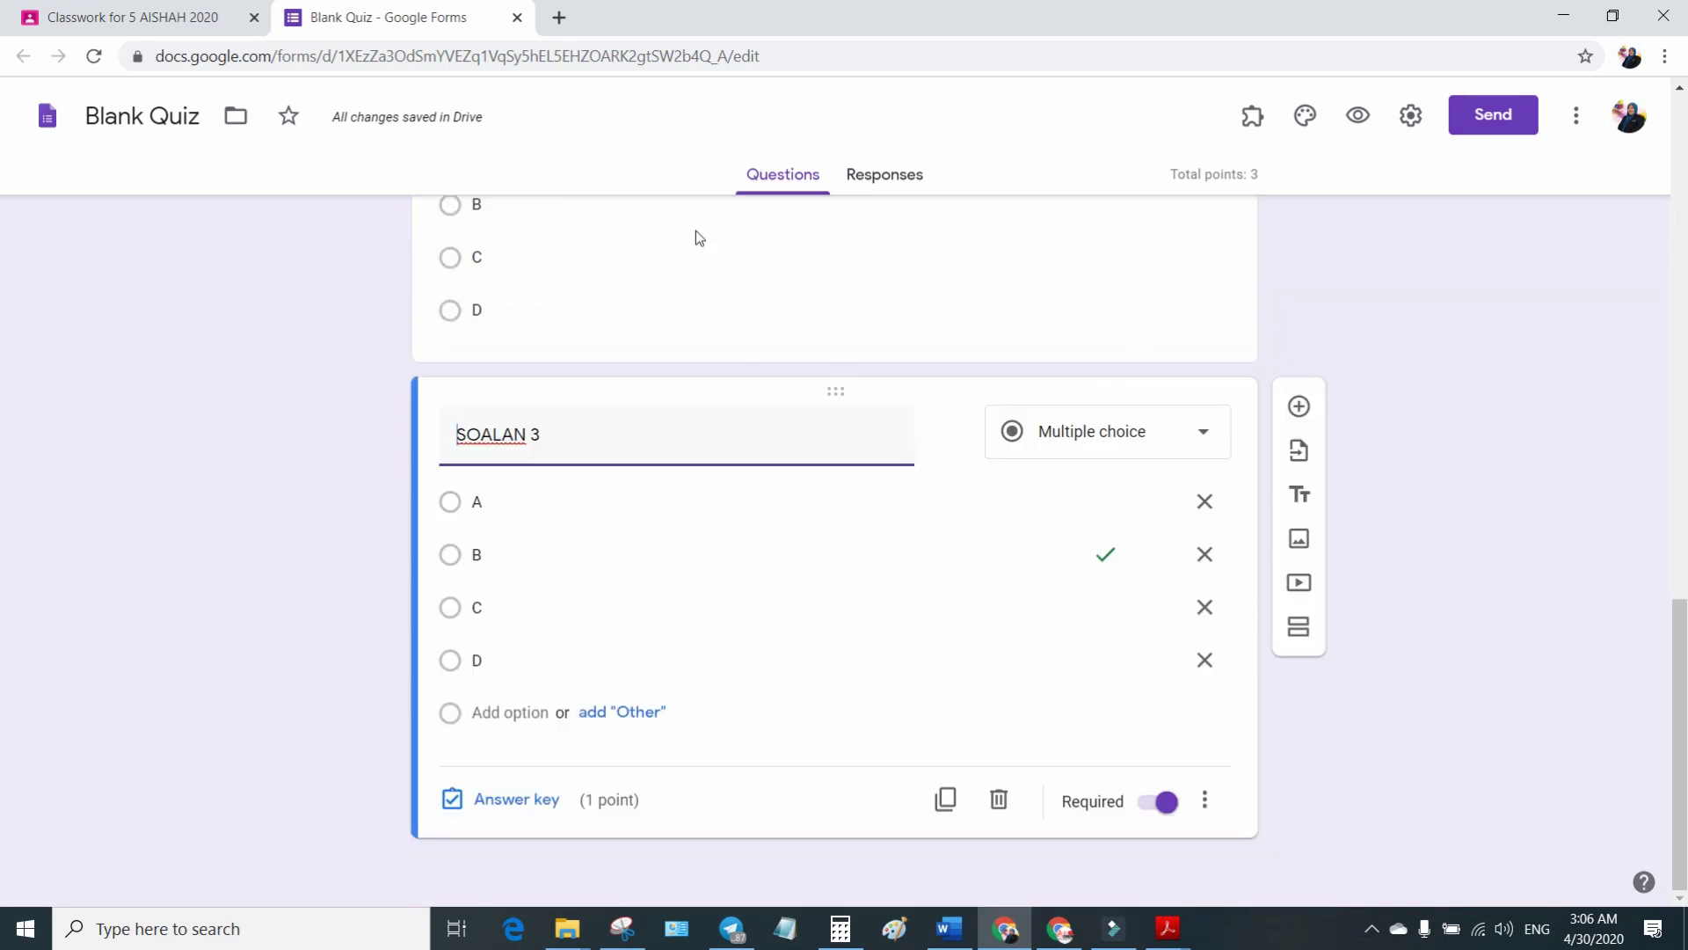
{"action": "scroll", "coordinate": [747, 320], "scroll_direction": "up", "scroll_amount": 15}
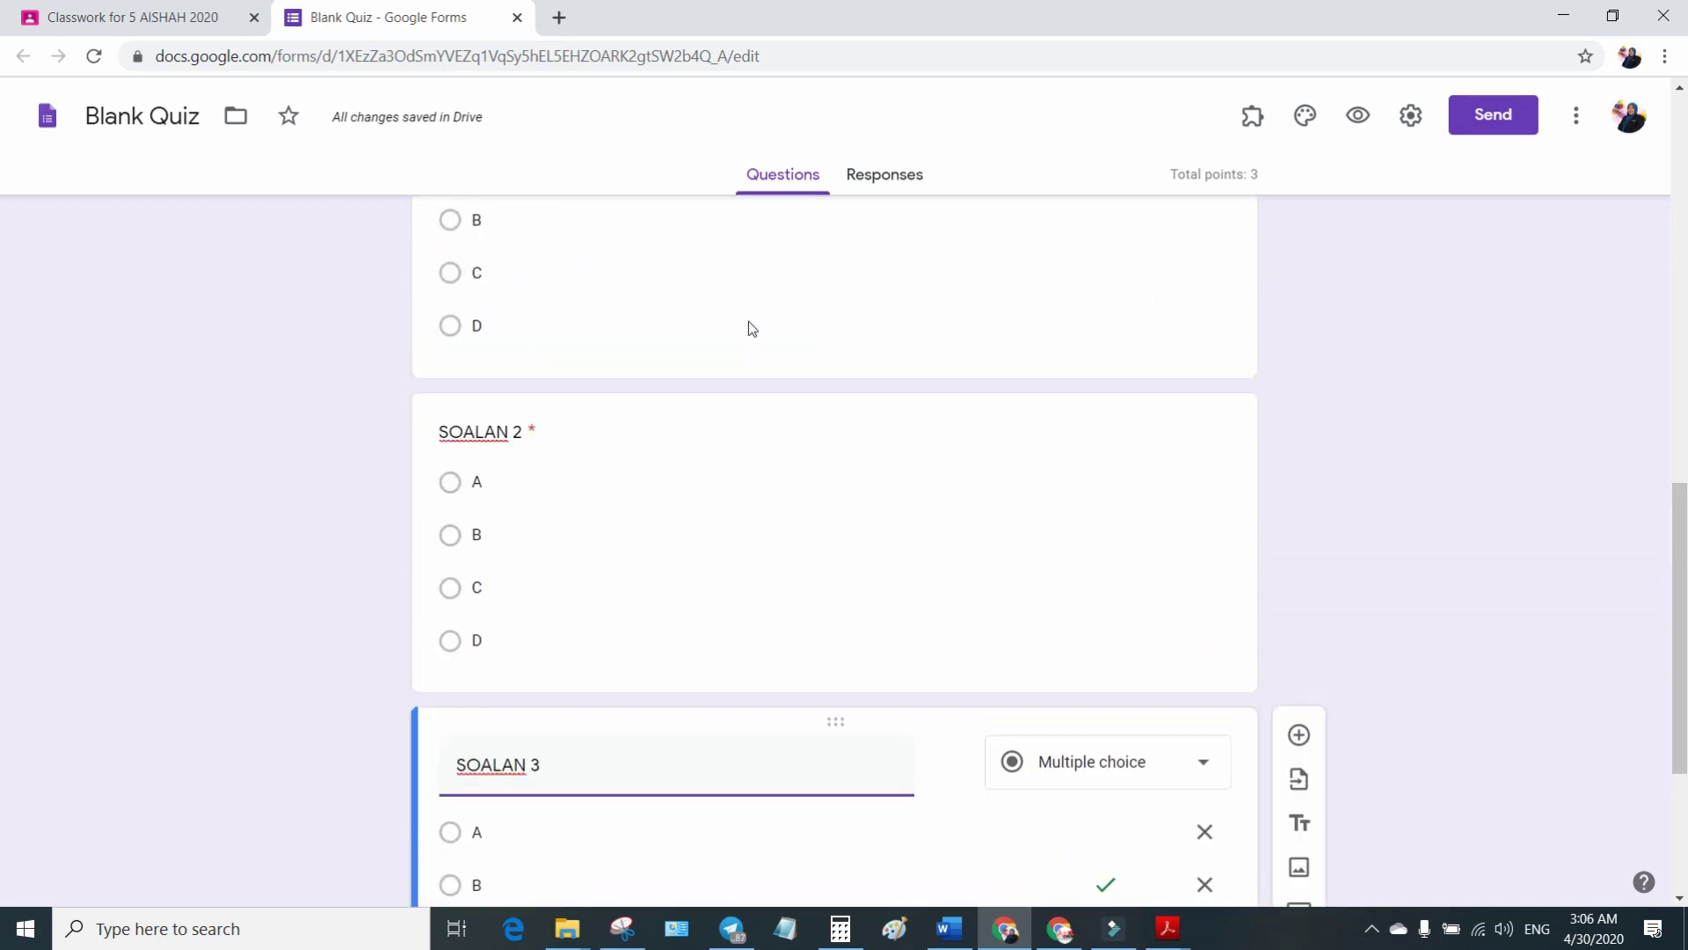
{"action": "left_click", "coordinate": [748, 295]}
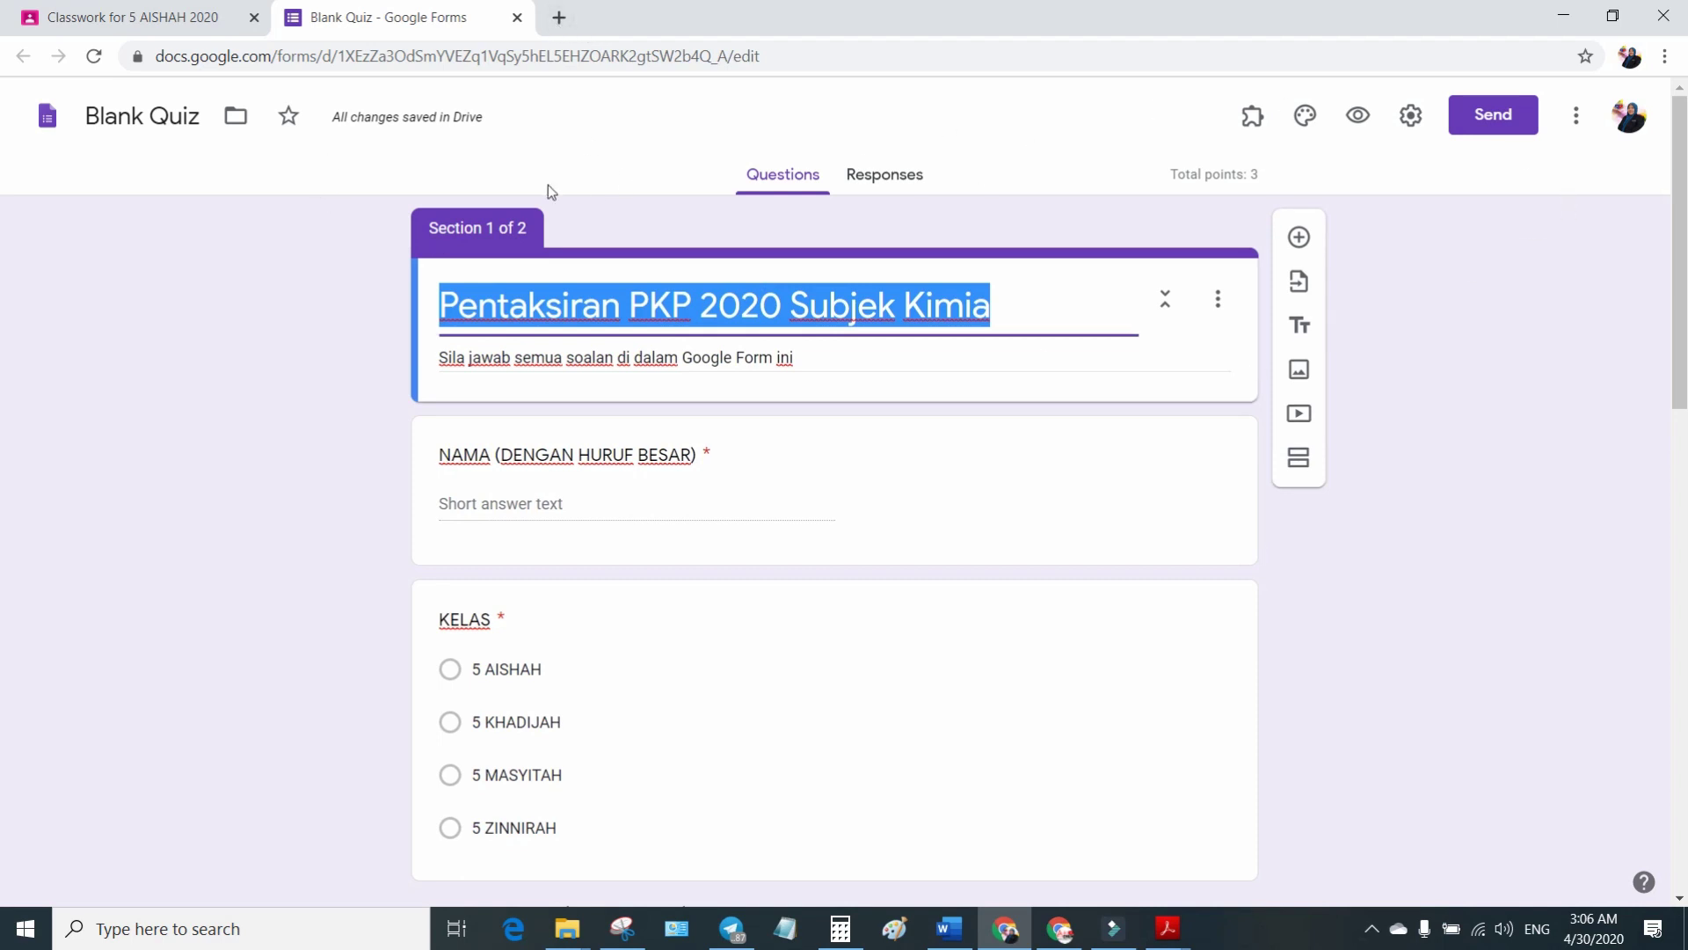
{"action": "left_click", "coordinate": [518, 18]}
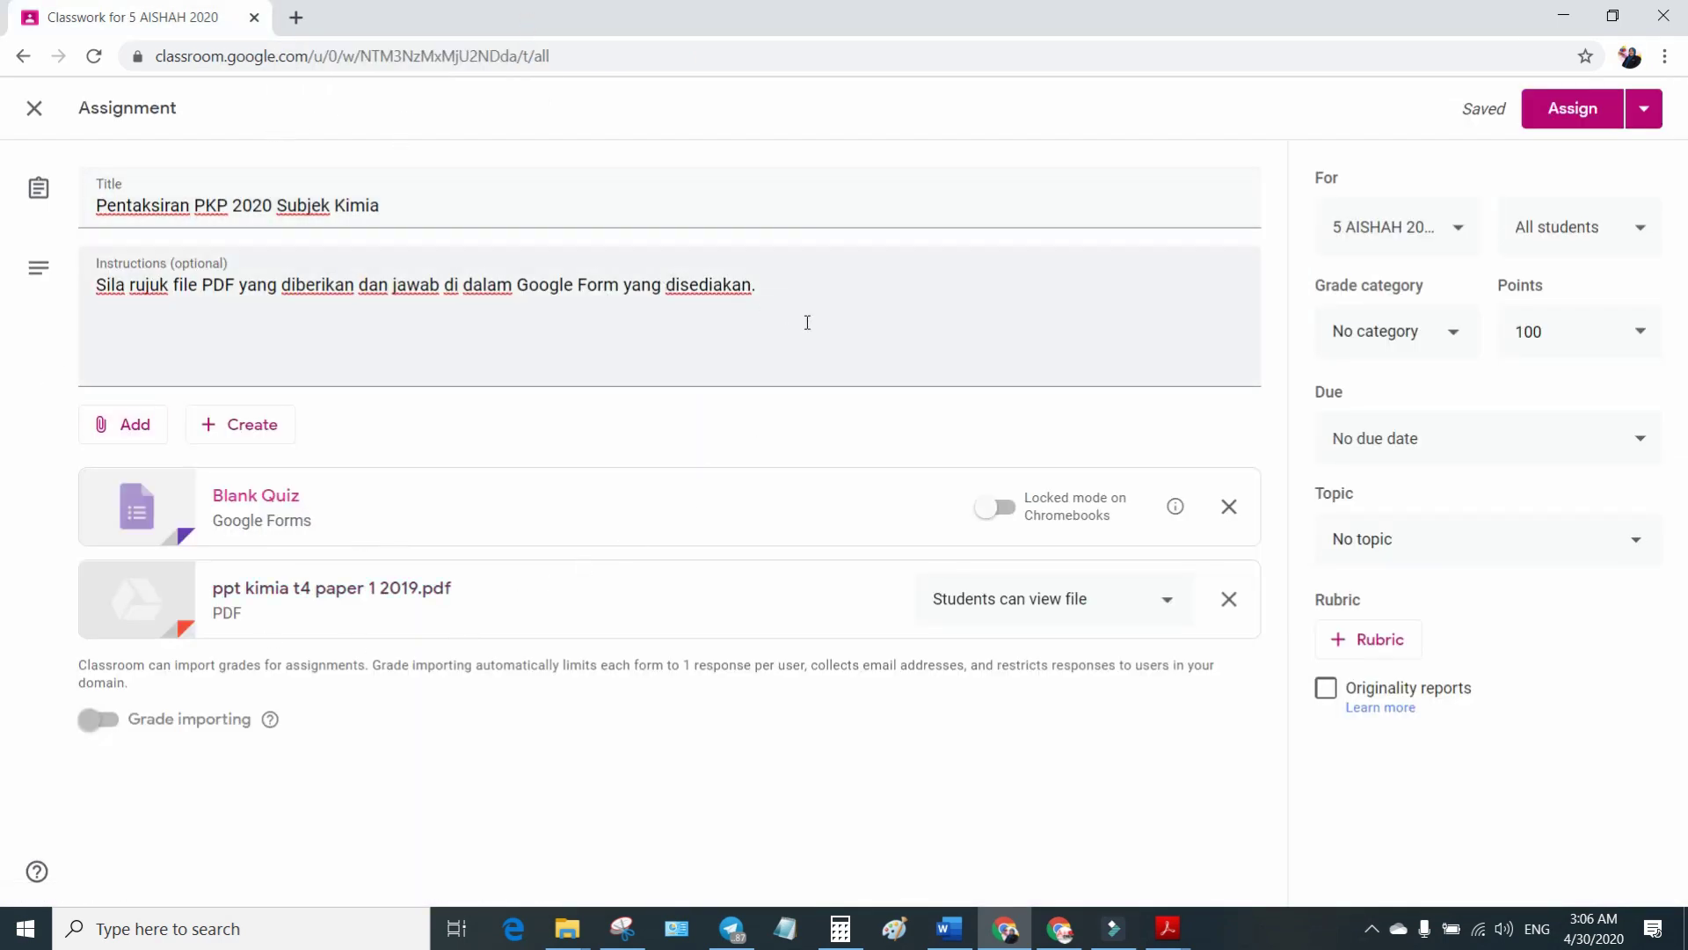
Reopen the attached Blank Quiz form to check its sections and questions, and return to the Classroom assignment with the form kept open.
{"action": "left_click", "coordinate": [257, 497]}
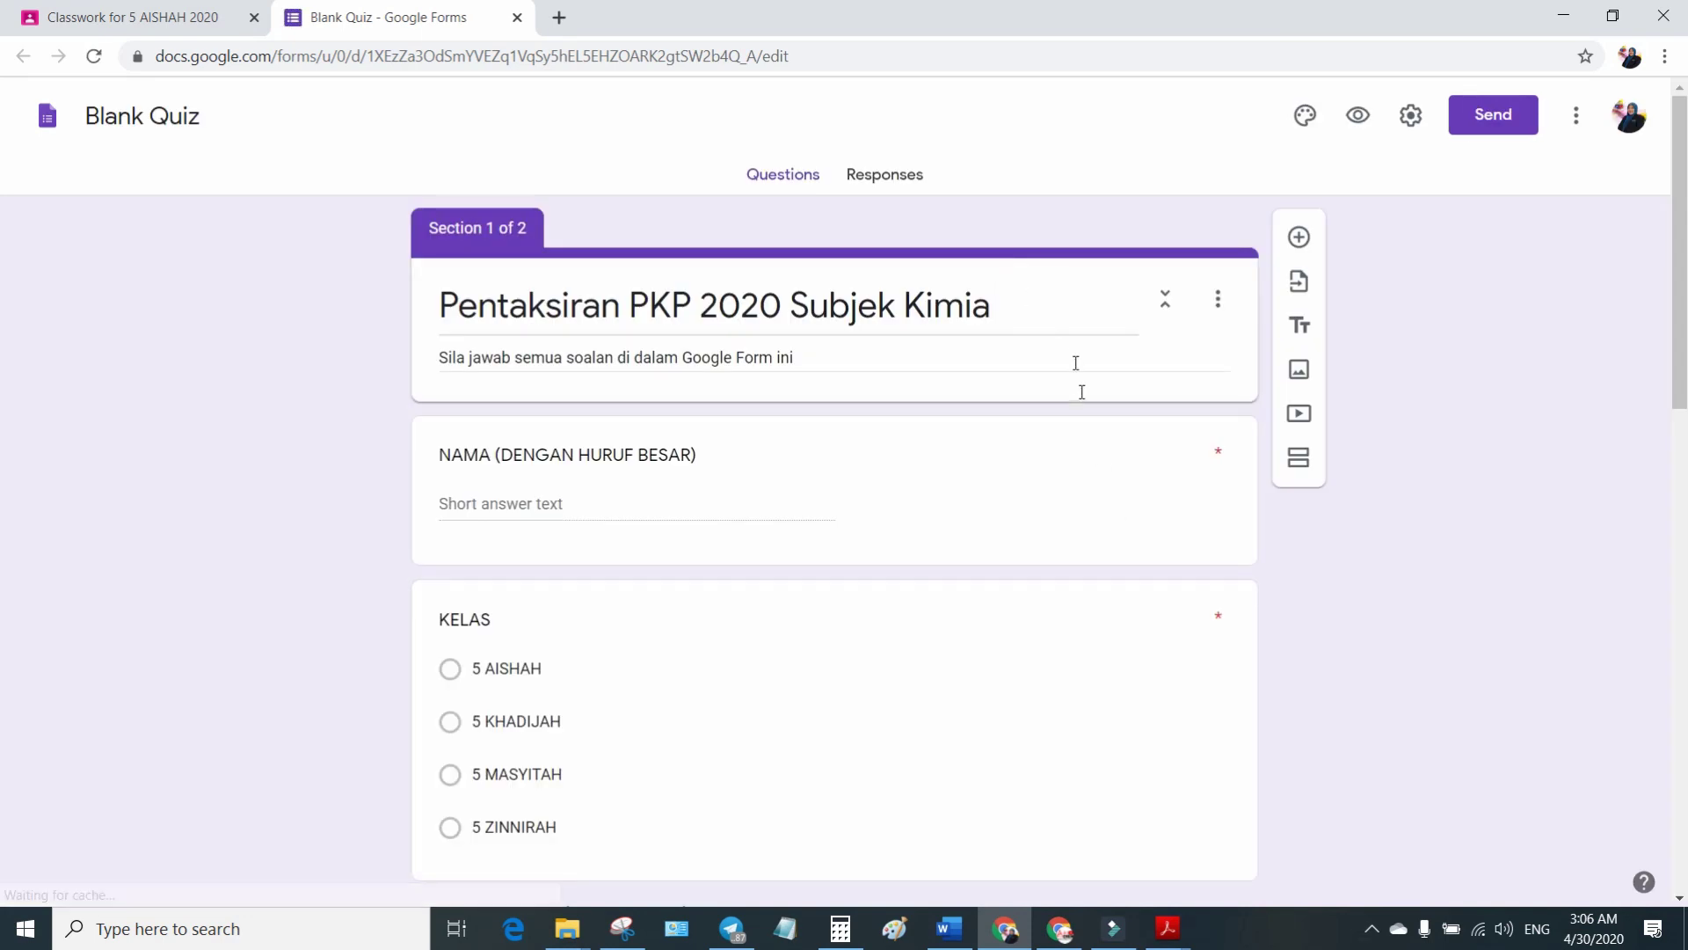
{"action": "scroll", "coordinate": [744, 805], "scroll_direction": "down", "scroll_amount": 15}
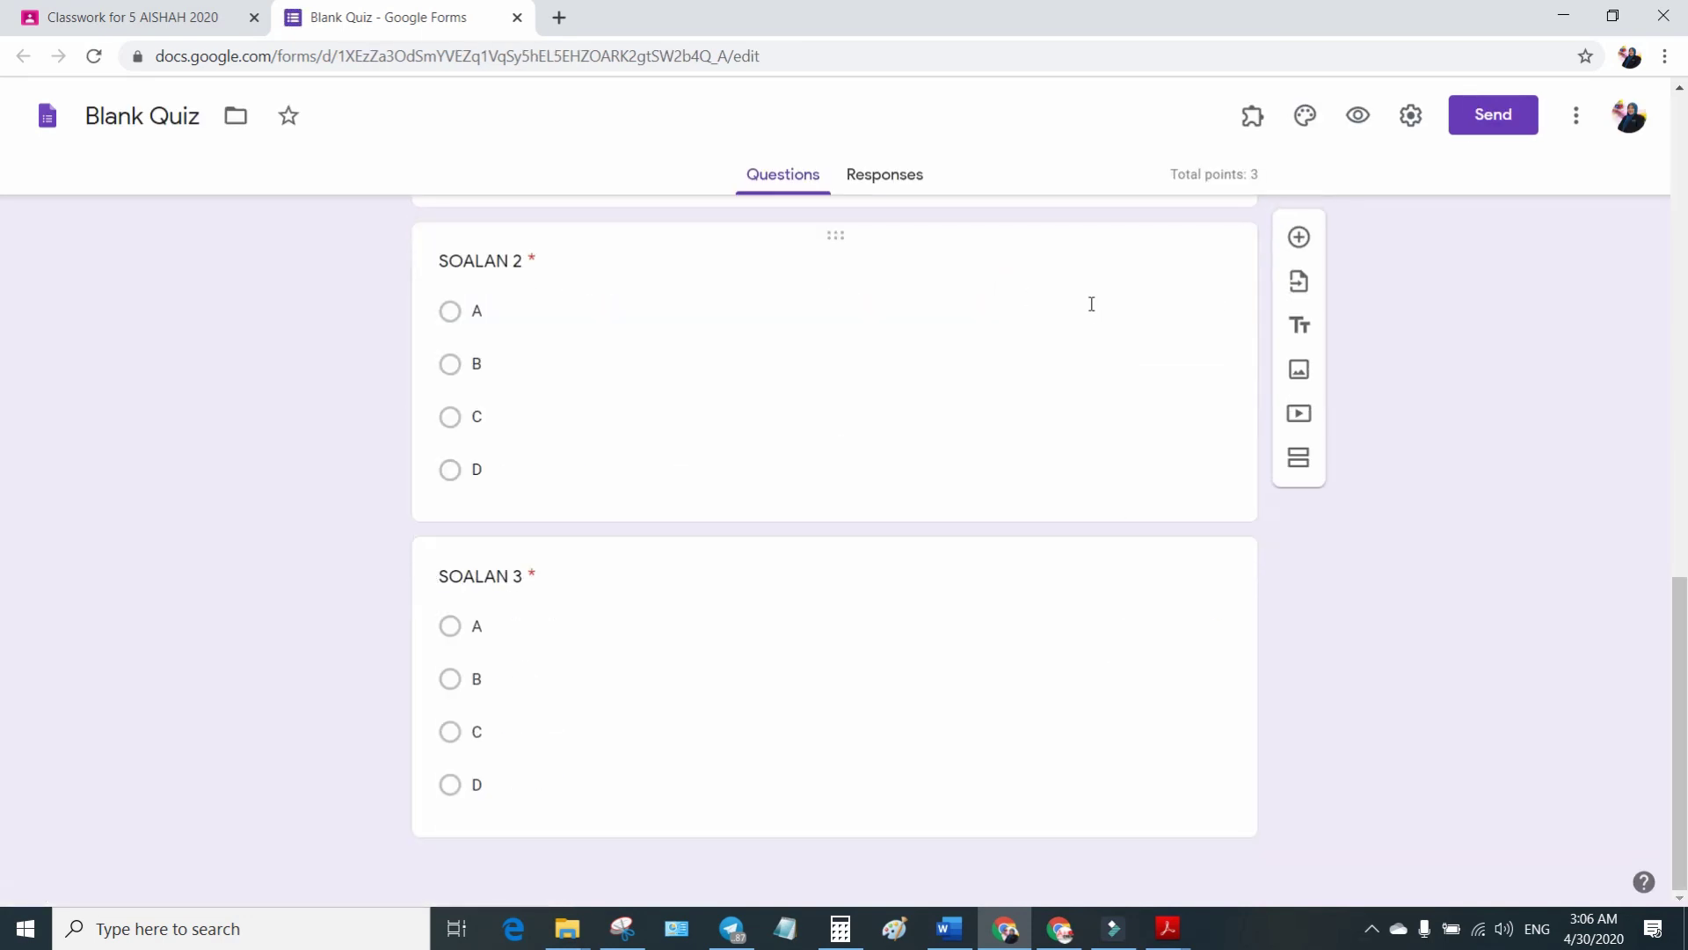
{"action": "scroll", "coordinate": [1092, 308], "scroll_direction": "up", "scroll_amount": 6}
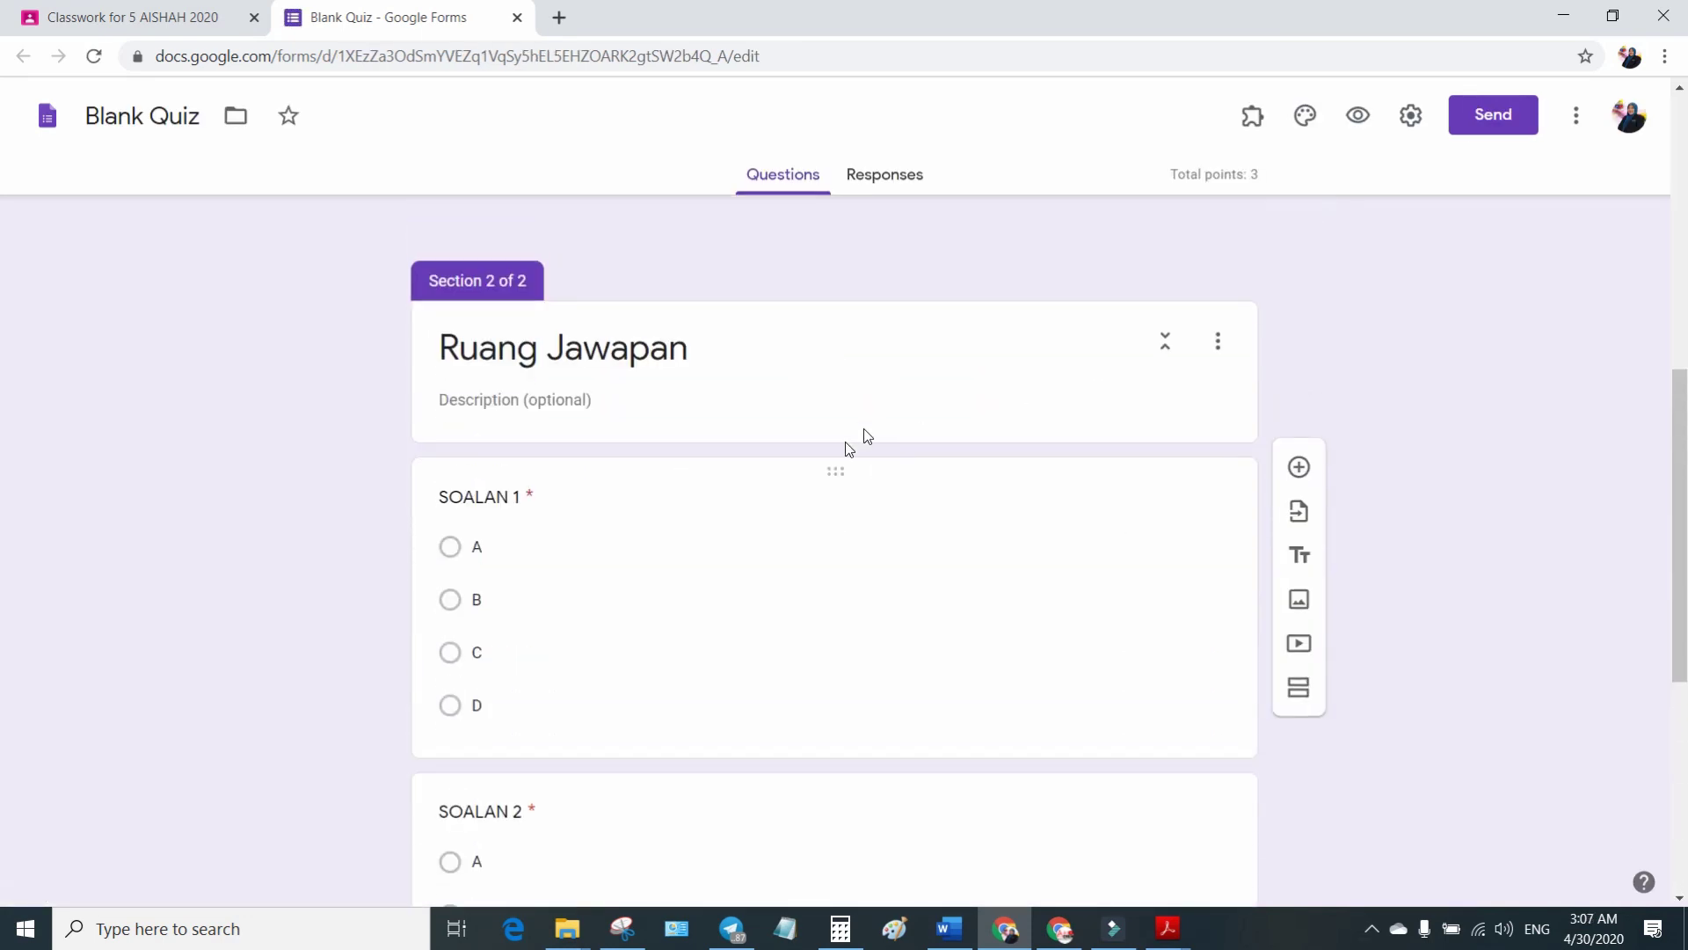
{"action": "scroll", "coordinate": [620, 516], "scroll_direction": "up", "scroll_amount": 3}
{"action": "left_click", "coordinate": [194, 25]}
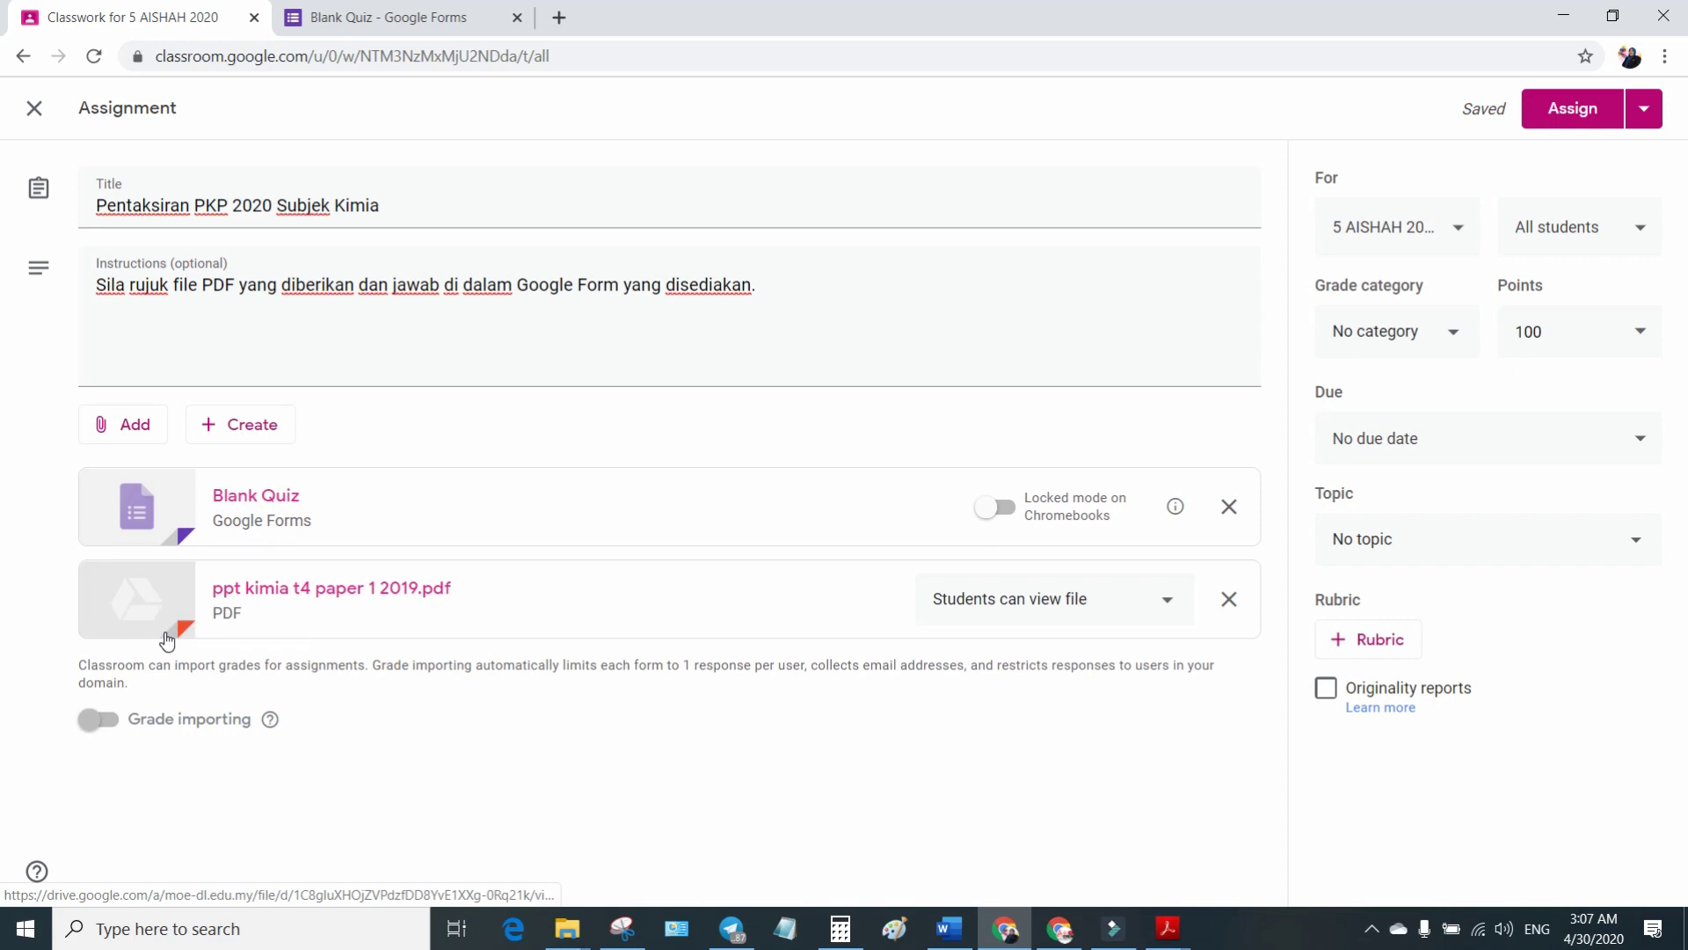
{"action": "left_click", "coordinate": [394, 19]}
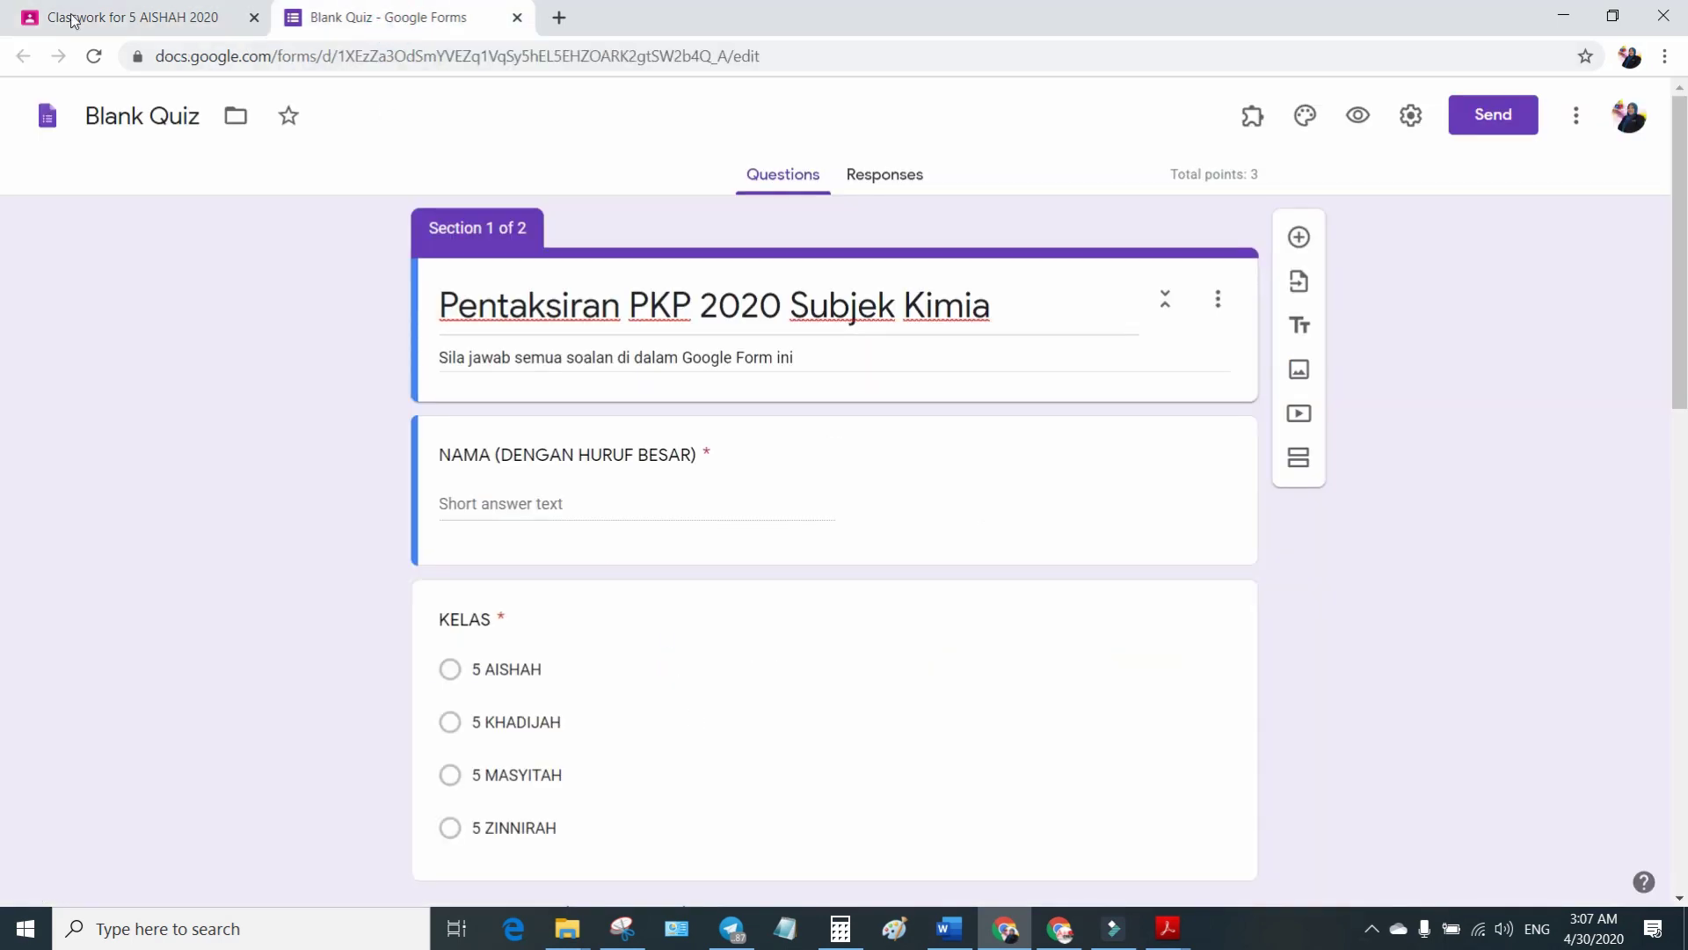
{"action": "left_click", "coordinate": [184, 26]}
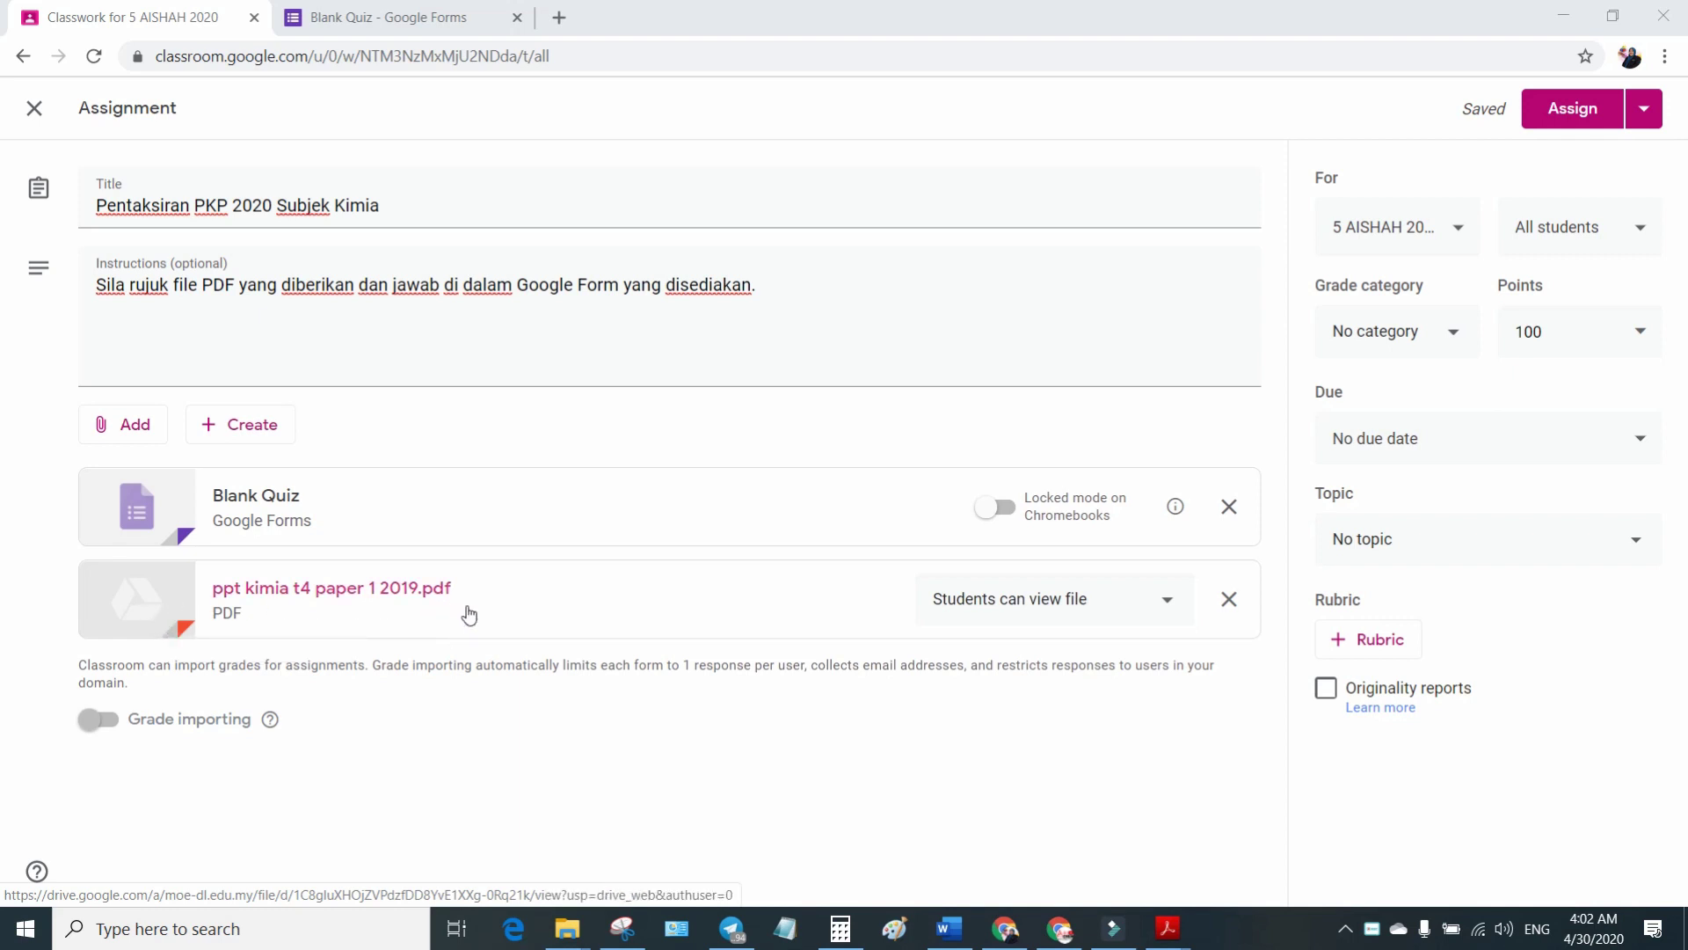
Add 5 KHADIJAH 2020 and 5 MASYITAH 2020 to the classes that receive the assignment.
{"action": "left_click", "coordinate": [1455, 235]}
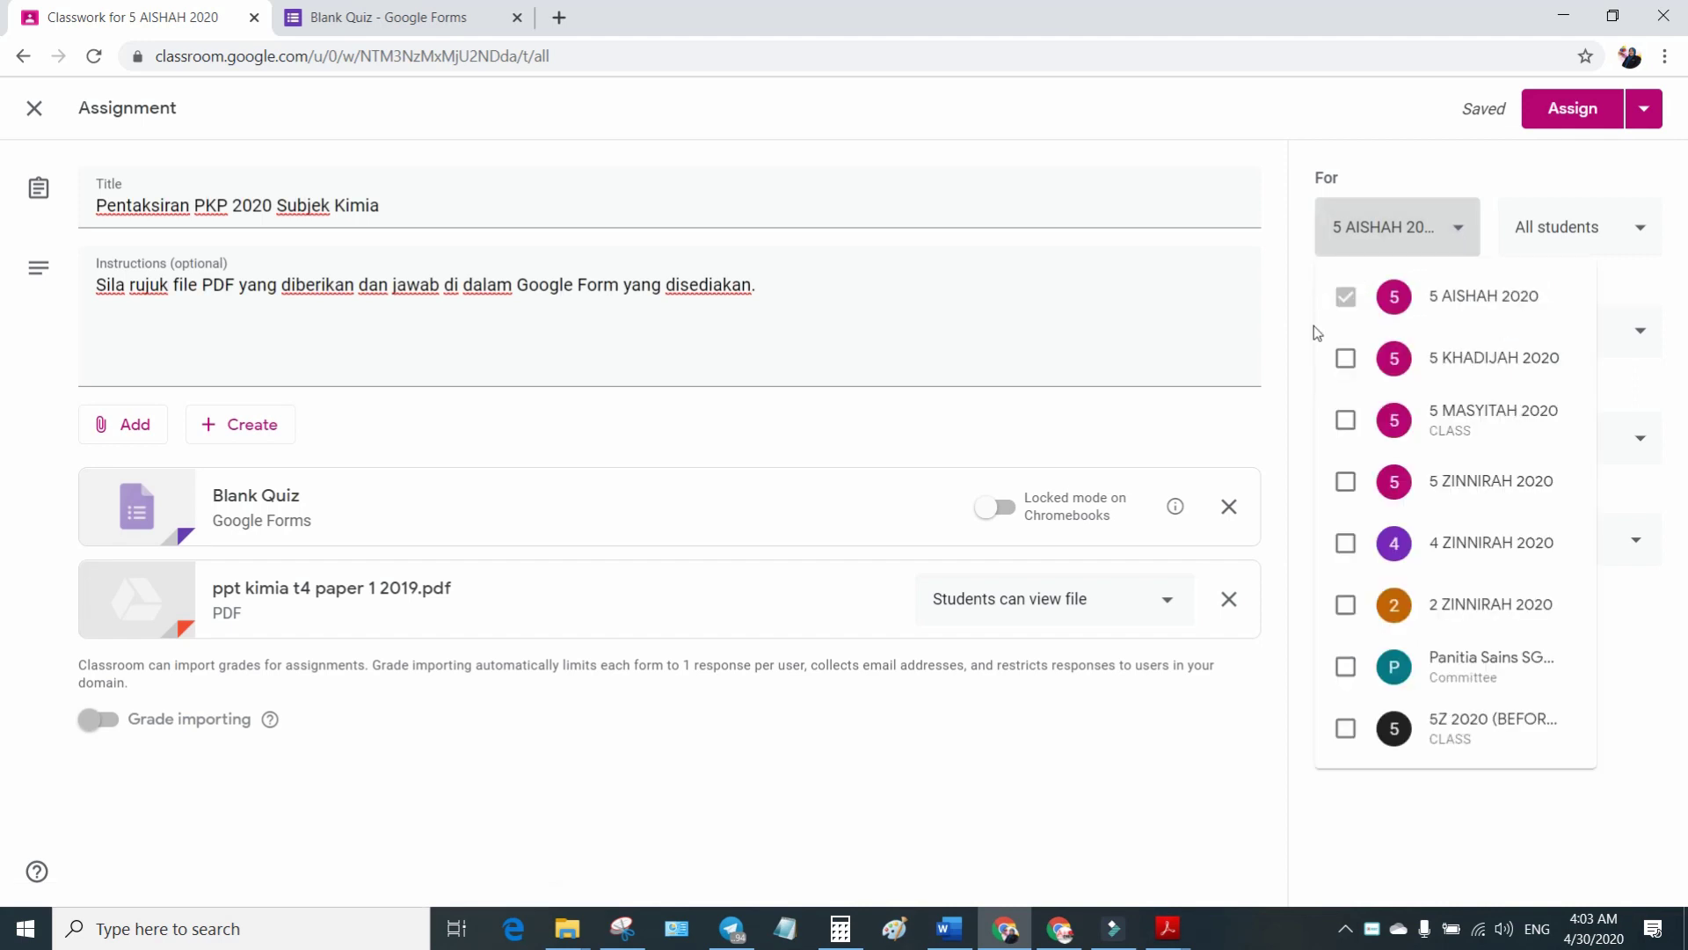
{"action": "left_click", "coordinate": [1345, 358]}
{"action": "left_click", "coordinate": [1345, 420]}
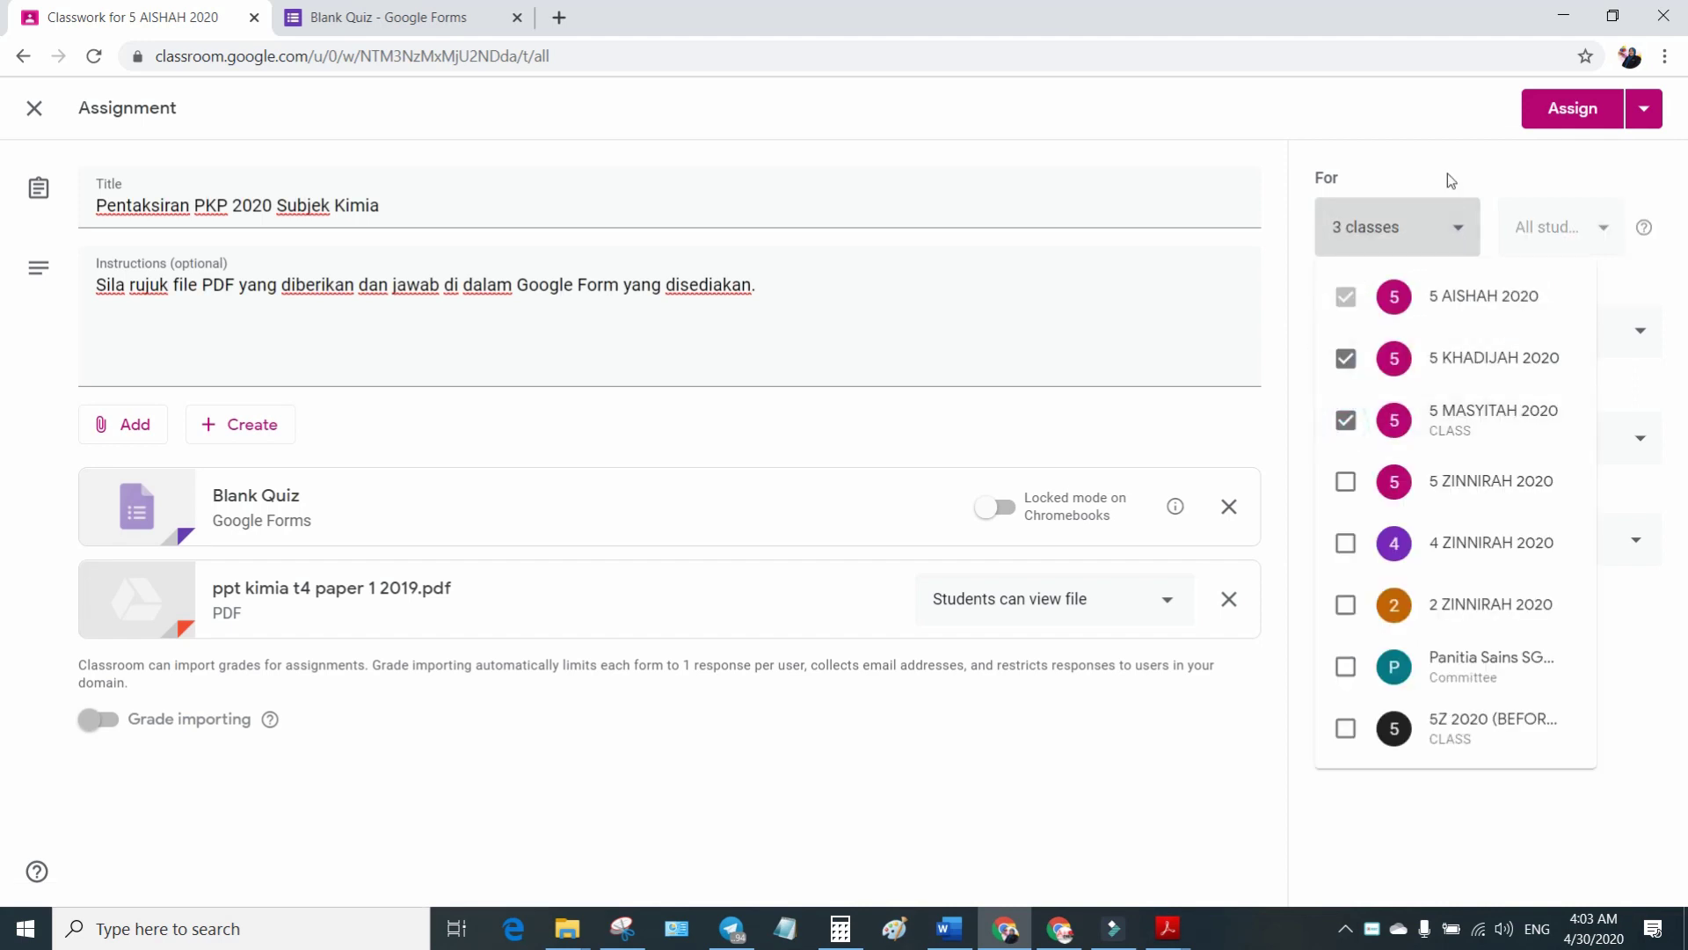
{"action": "left_click", "coordinate": [1447, 173]}
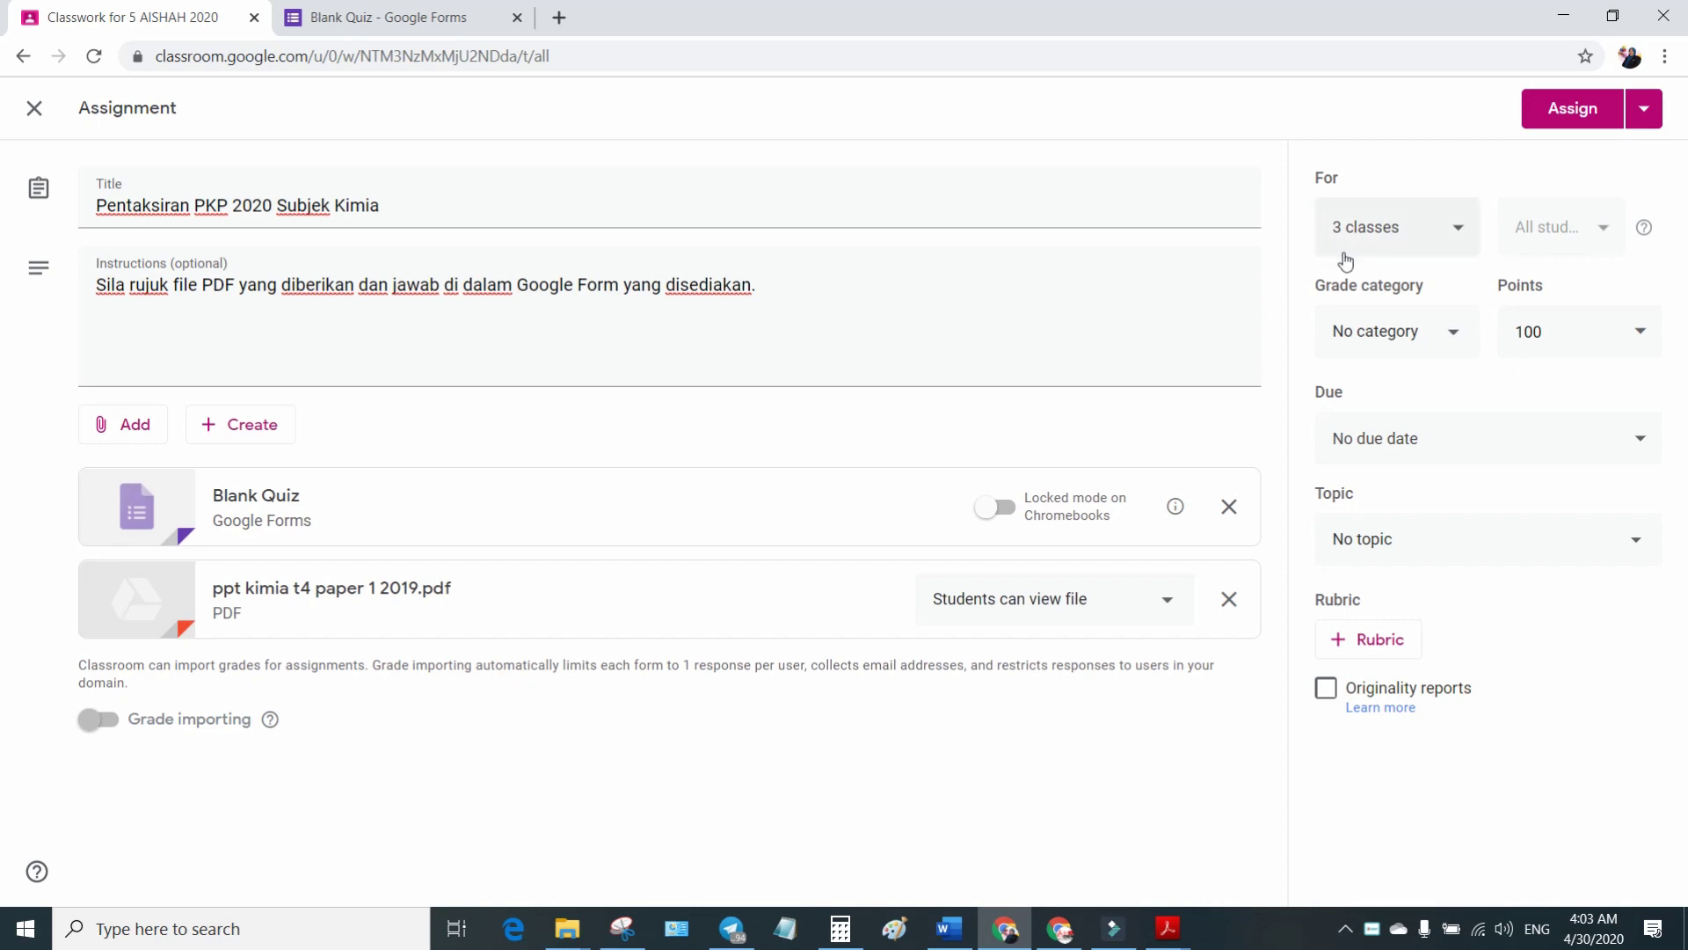
Set the assignment's due date to May 20, 2020 at 11:59 PM.
{"action": "left_click", "coordinate": [1408, 442]}
{"action": "left_click", "coordinate": [1431, 536]}
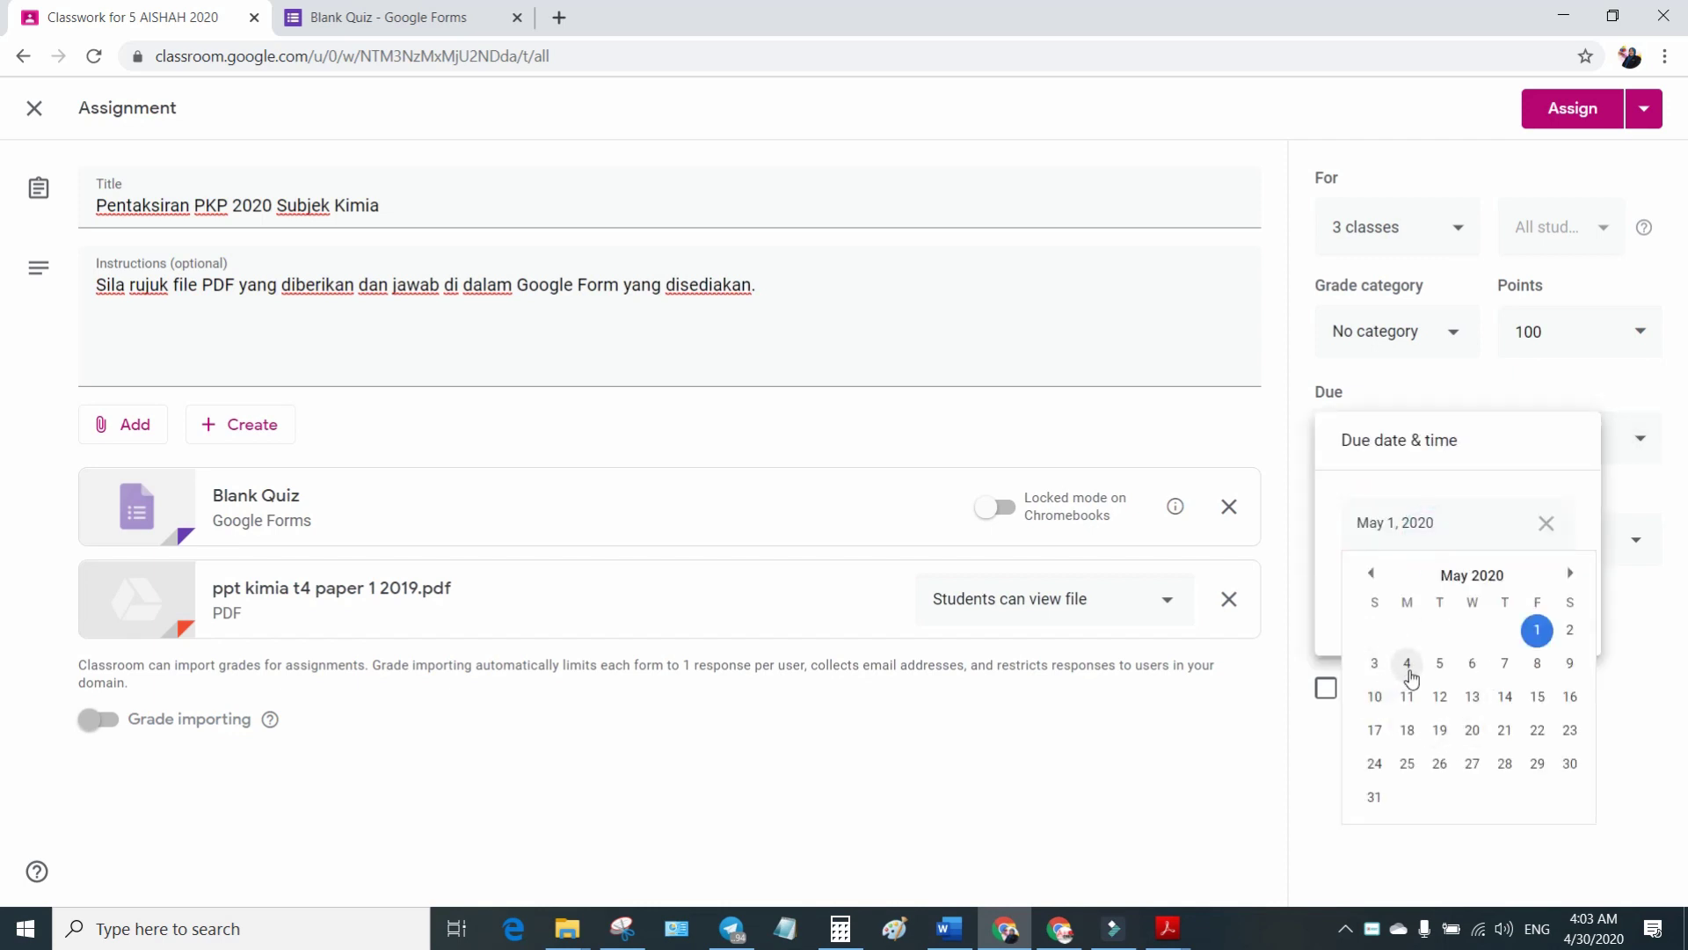
{"action": "left_click", "coordinate": [1472, 730]}
{"action": "left_click", "coordinate": [1379, 590]}
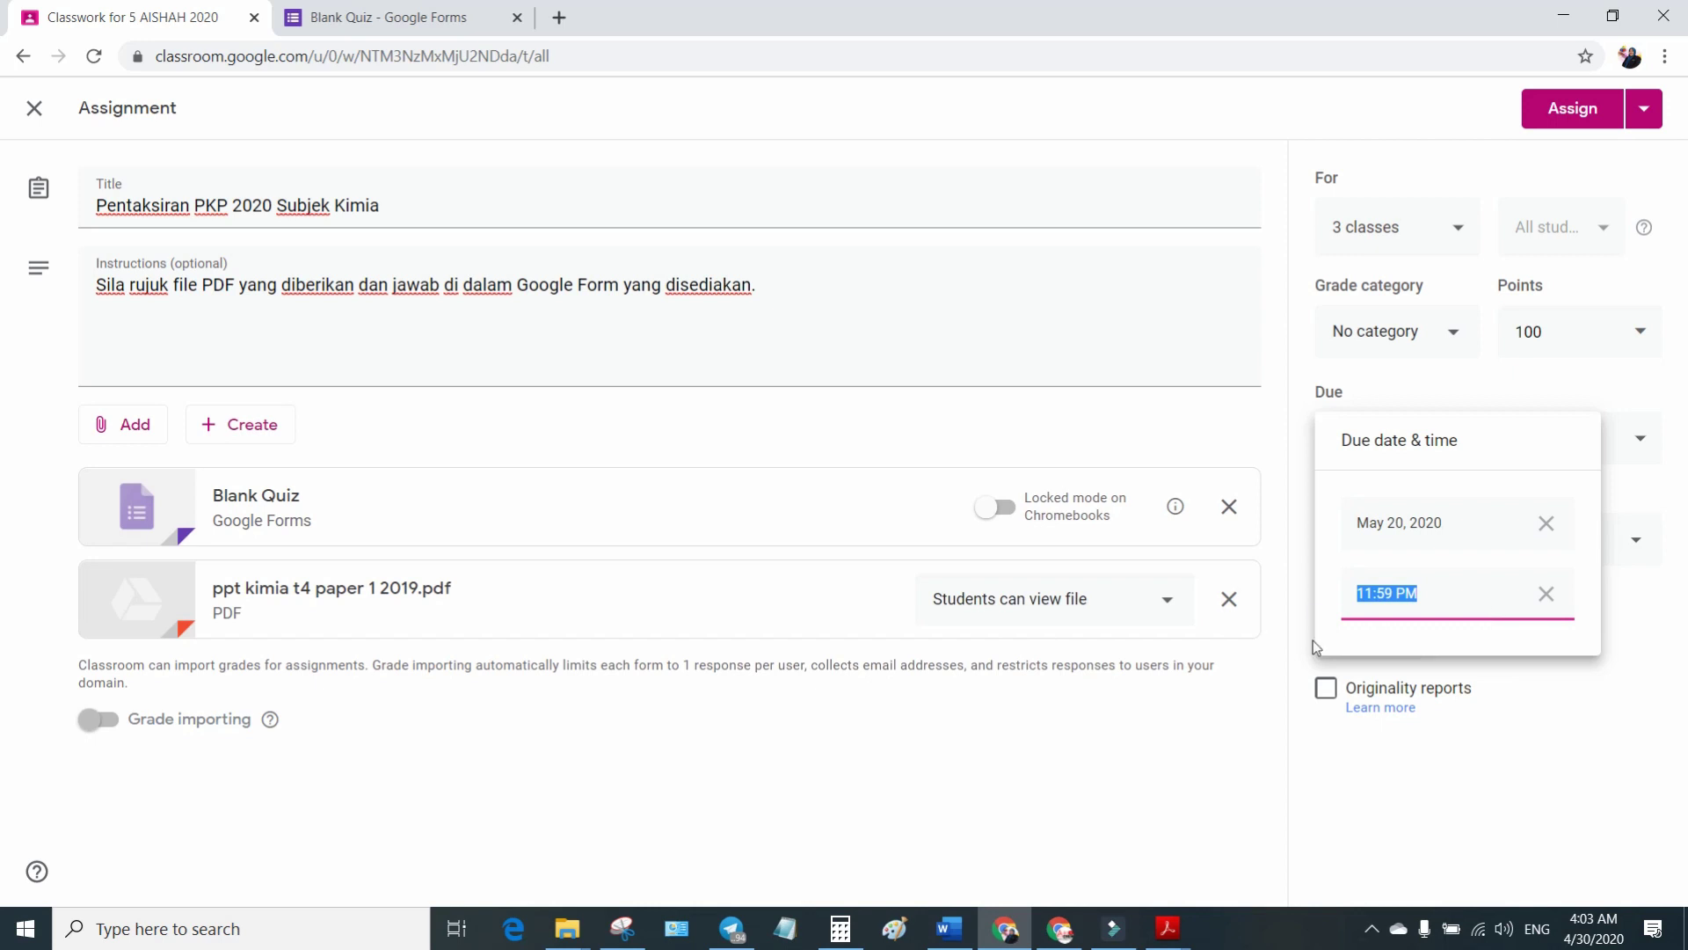
{"action": "left_click", "coordinate": [1262, 693]}
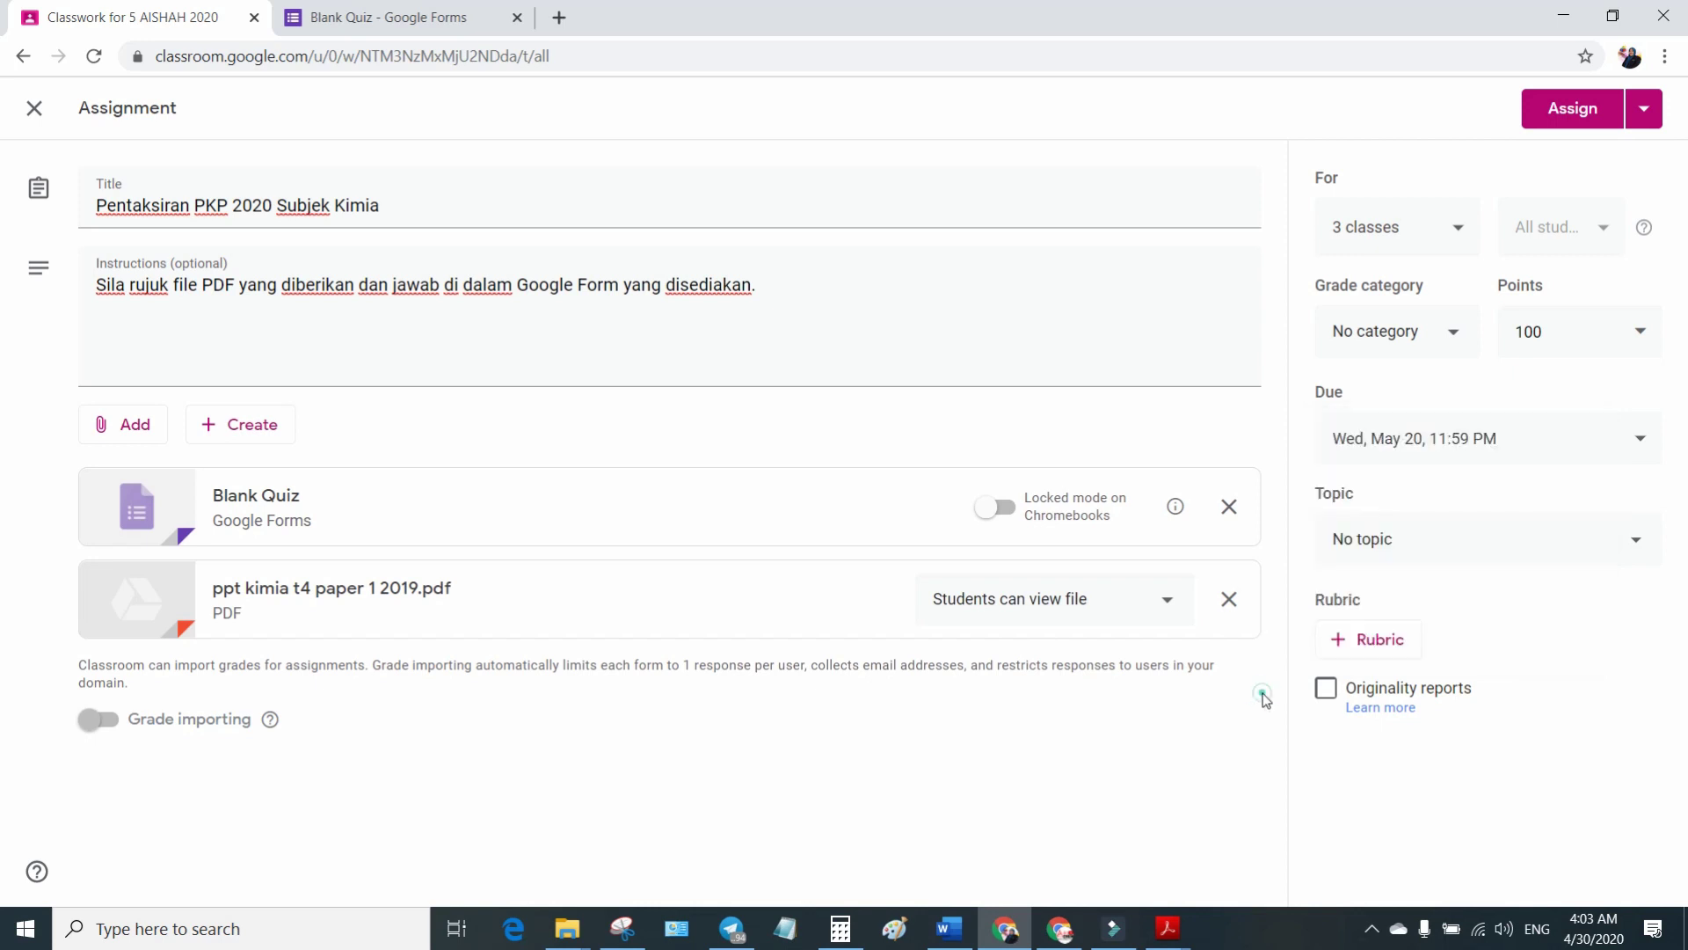
Set the assignment's topic to CHEMISTRY and save the assignment as a draft.
{"action": "left_click", "coordinate": [1411, 540]}
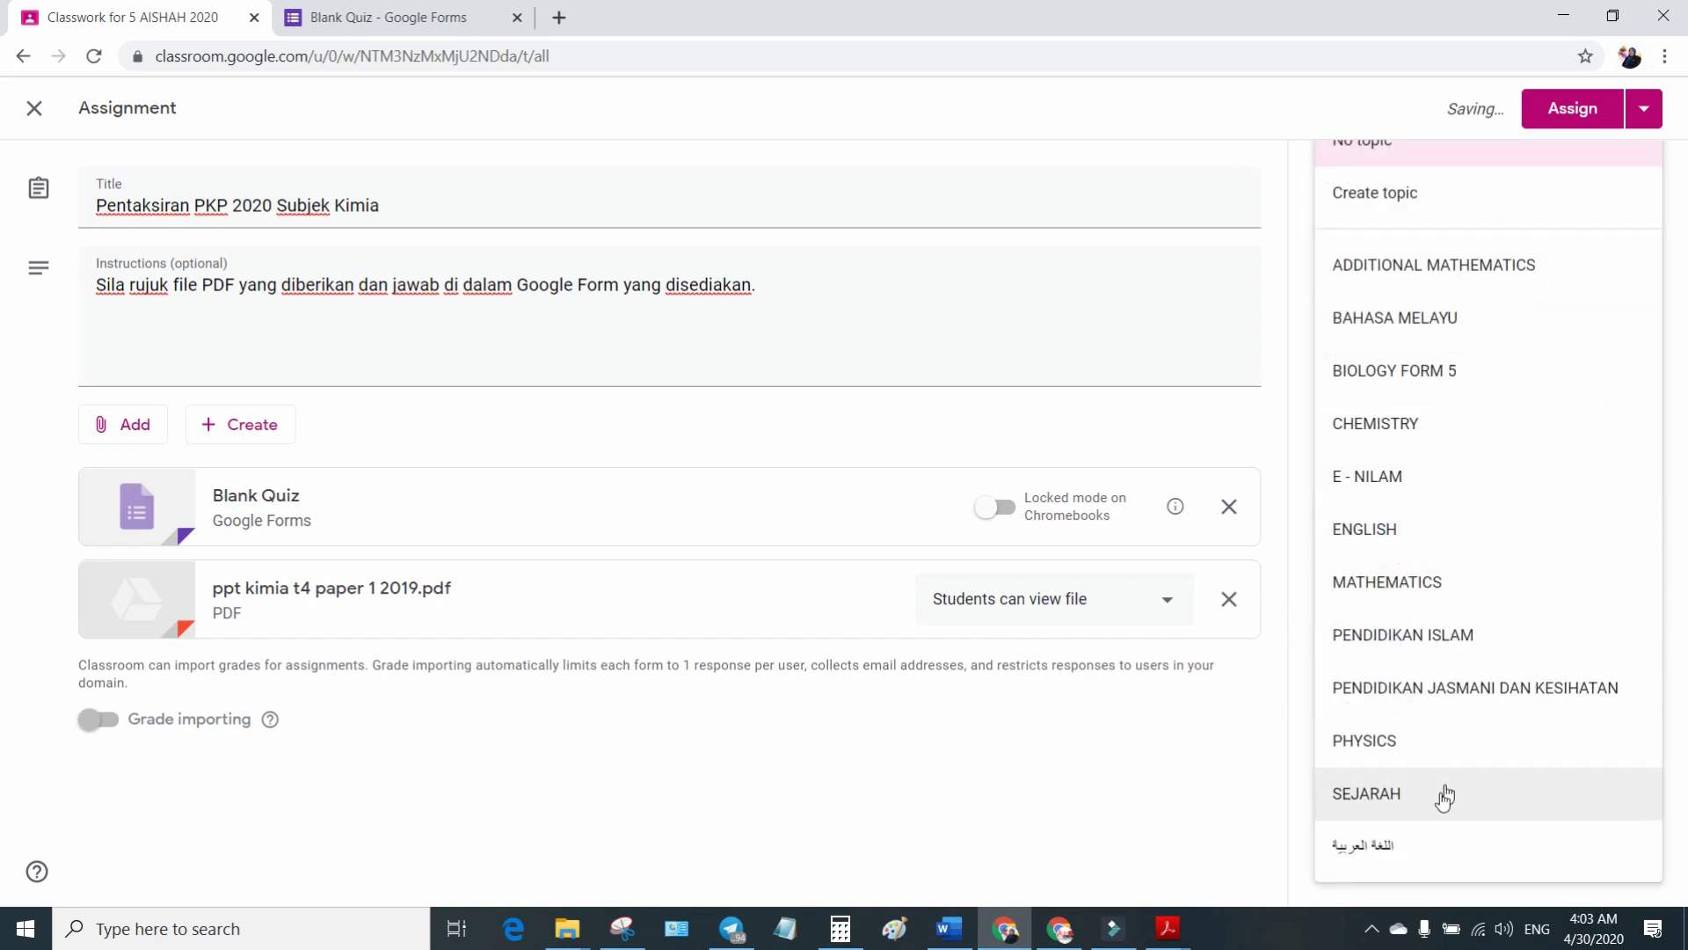
{"action": "left_click", "coordinate": [1374, 426]}
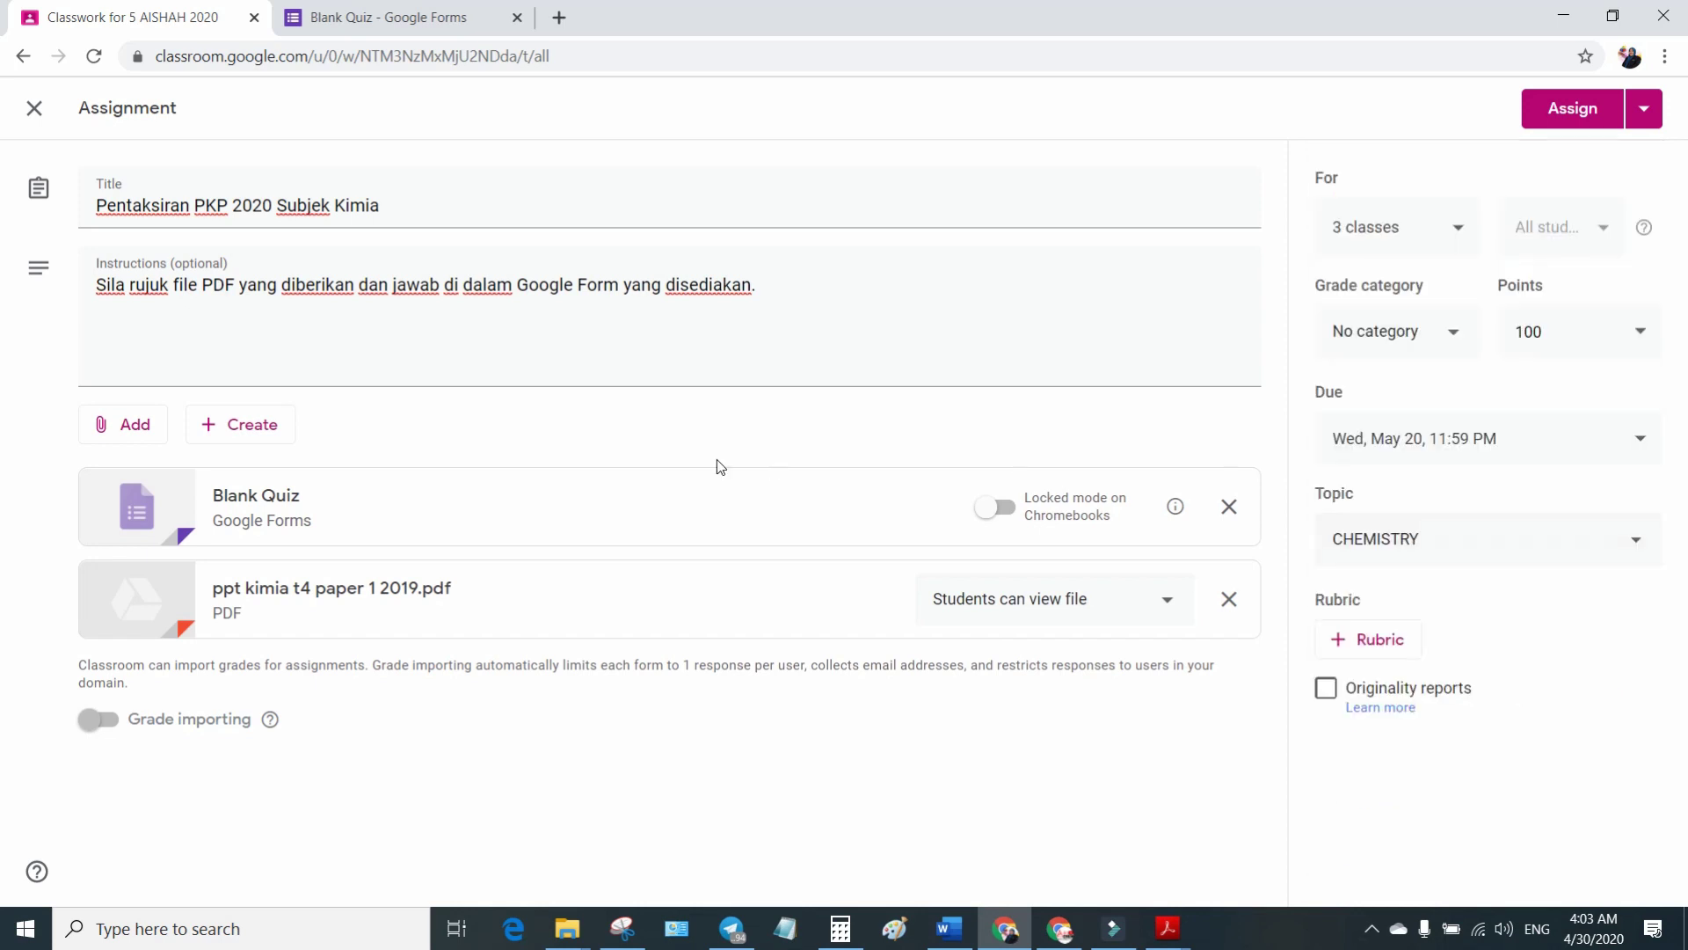
{"action": "left_click", "coordinate": [1644, 108]}
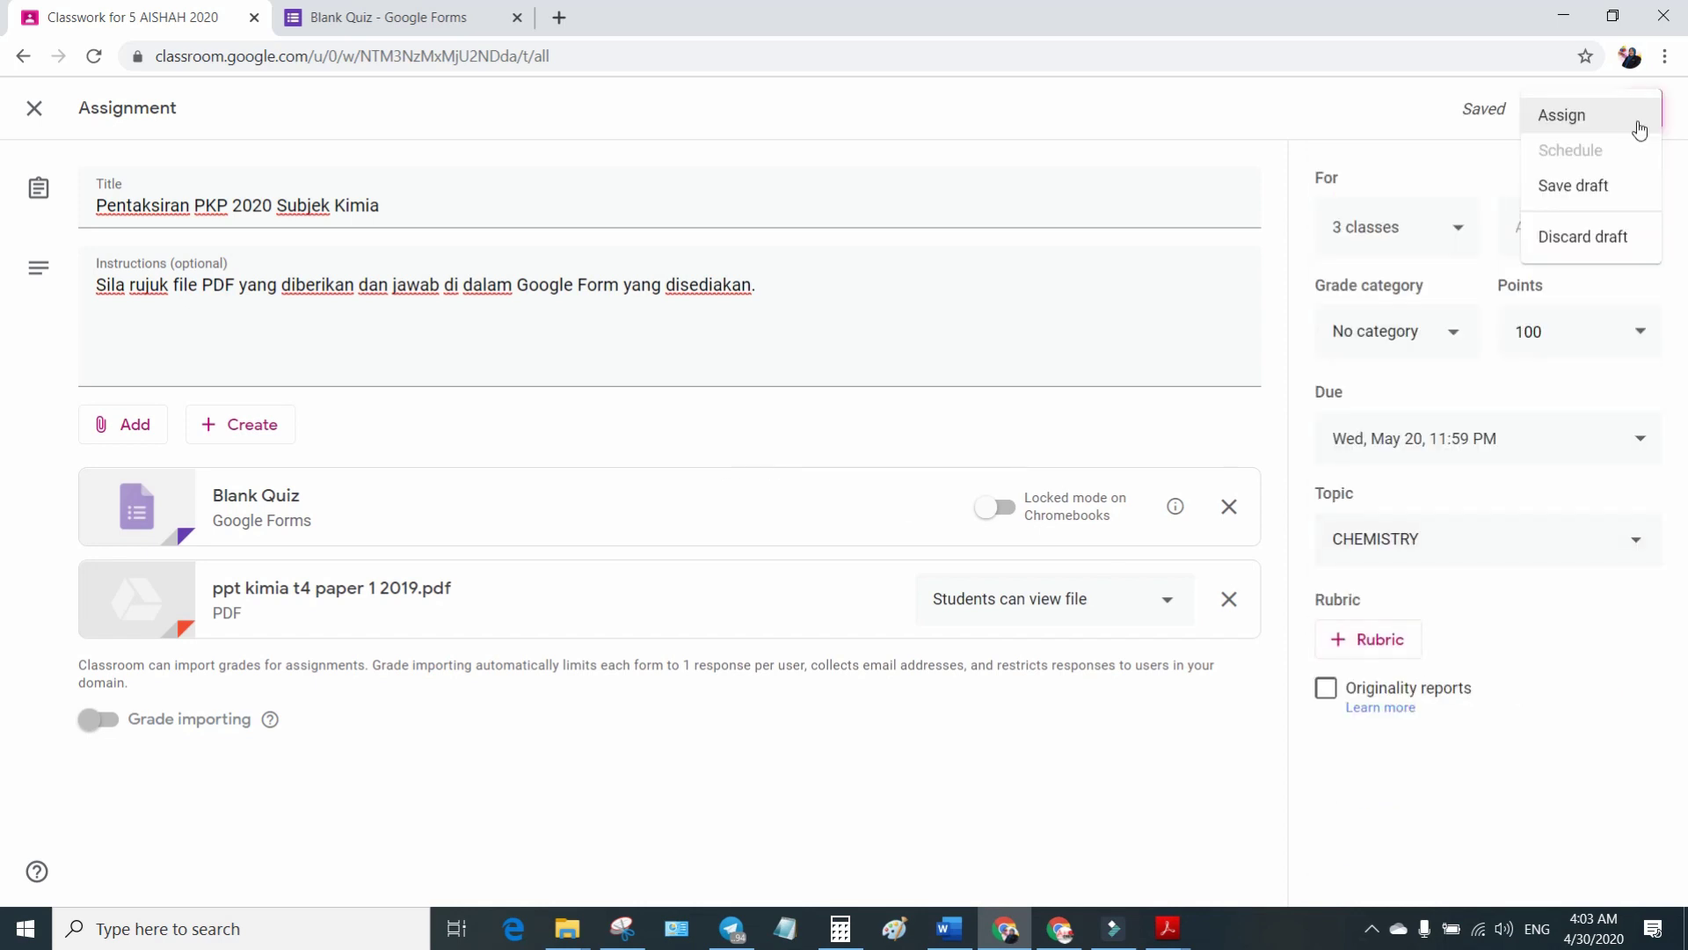
{"action": "left_click", "coordinate": [1627, 190]}
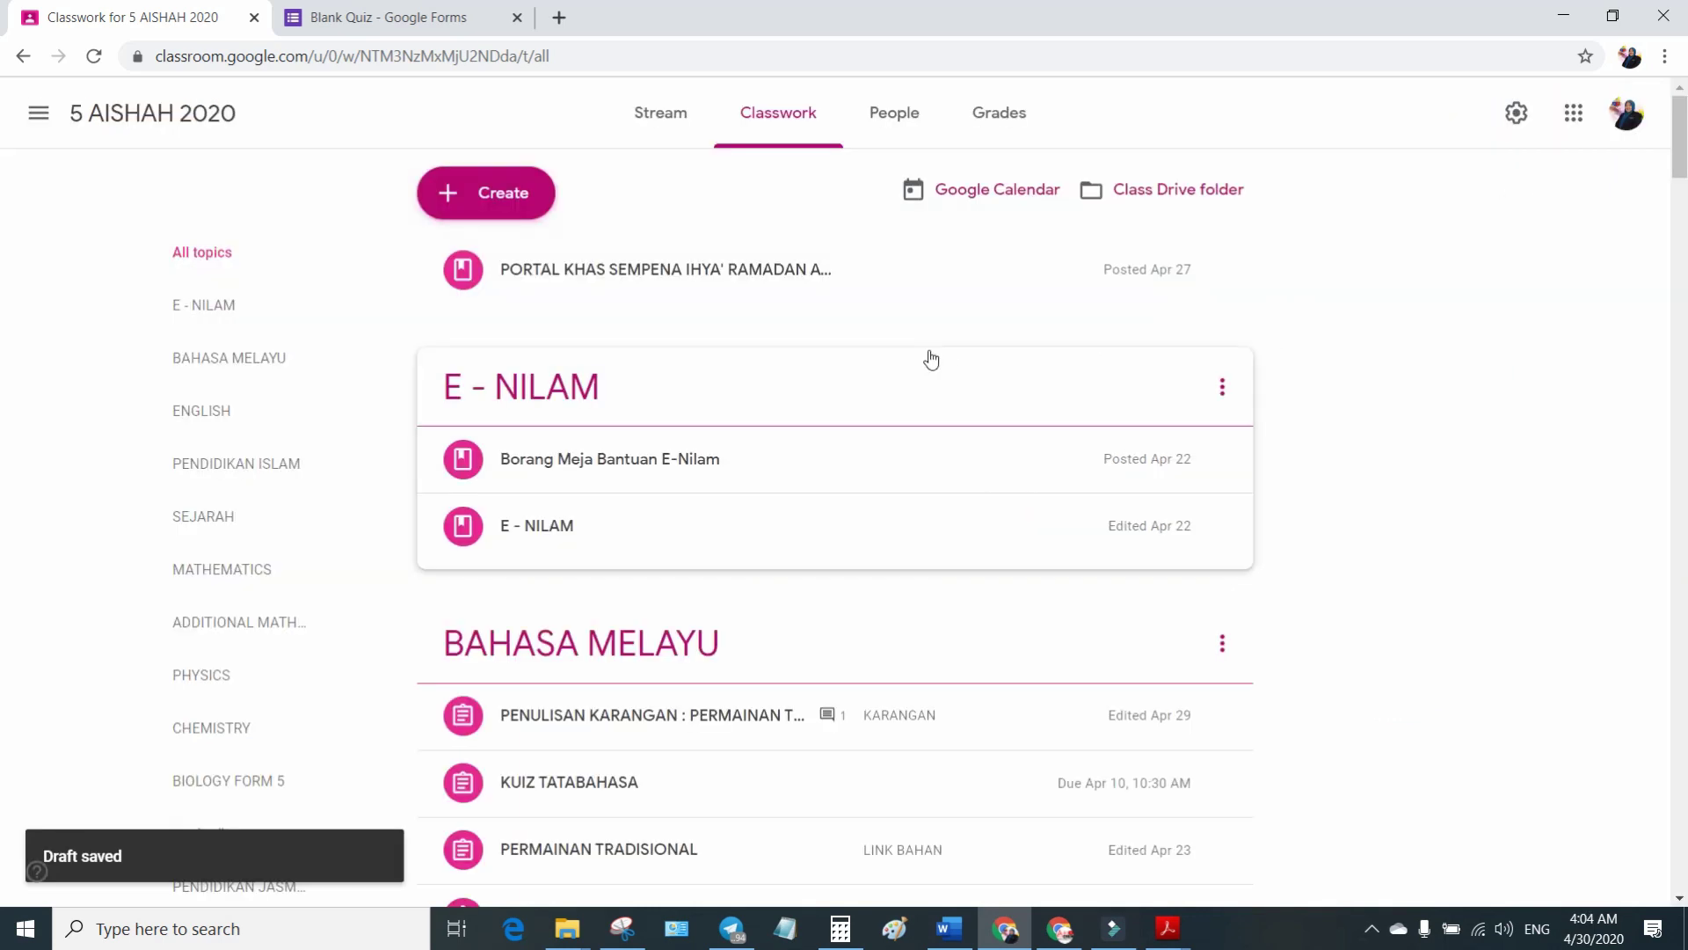
Find the Pentaksiran PKP 2020 Subjek Kimia draft under the CHEMISTRY topic and open its options.
{"action": "scroll", "coordinate": [834, 623], "scroll_direction": "down", "scroll_amount": 20}
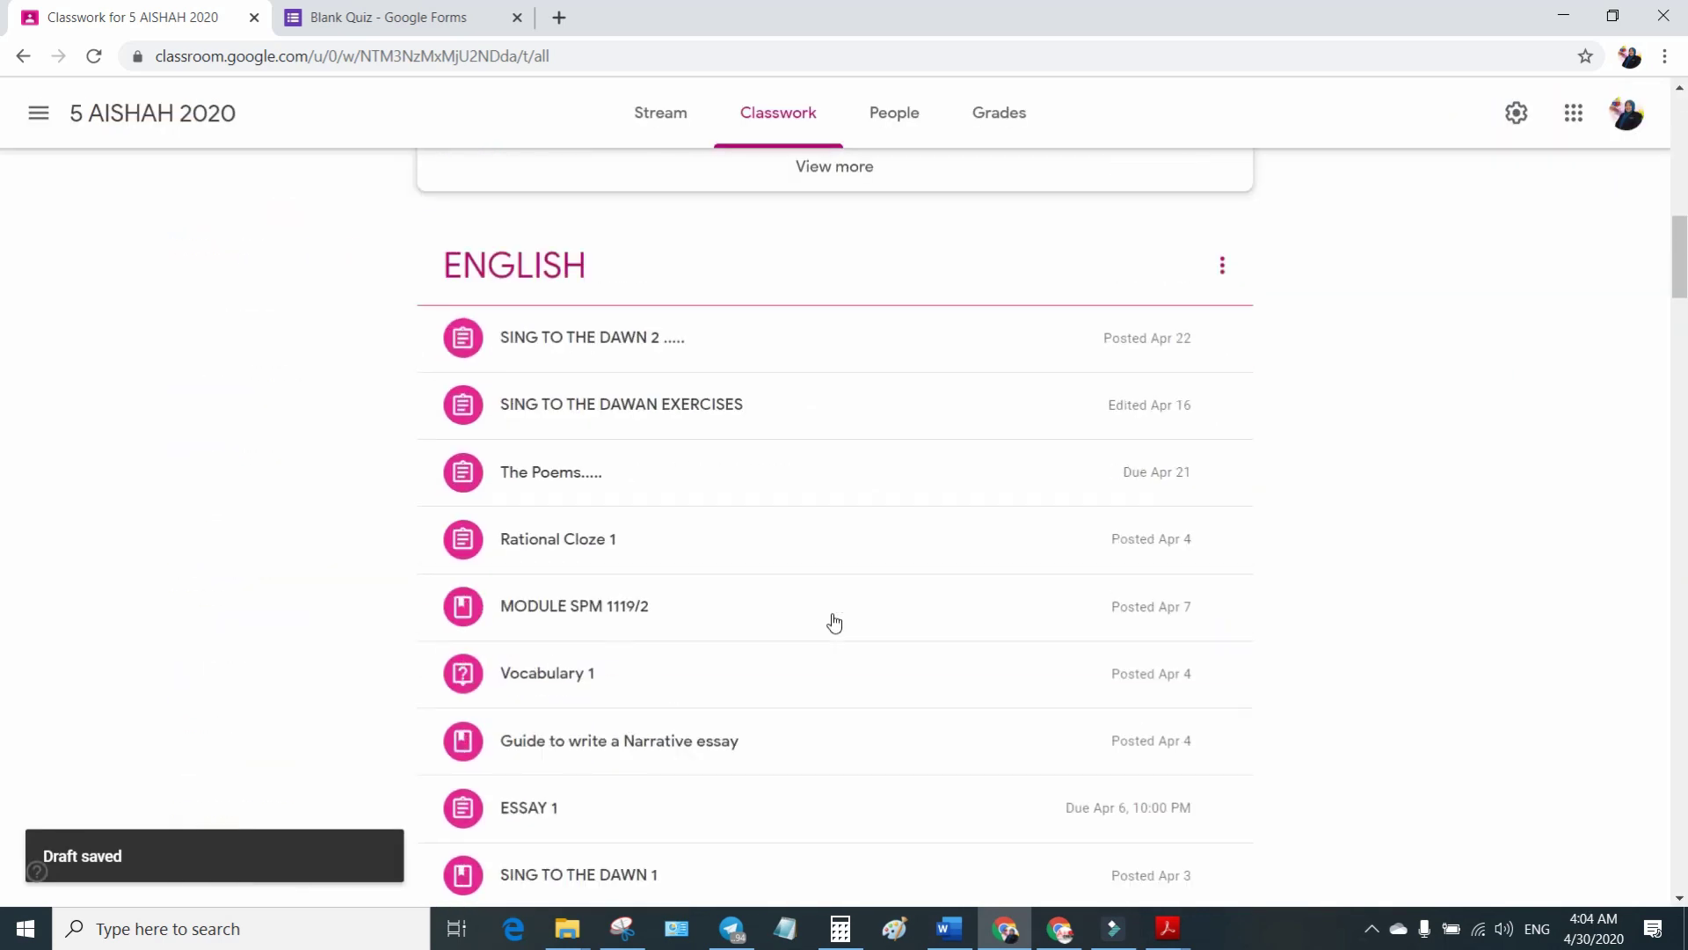
{"action": "scroll", "coordinate": [835, 622], "scroll_direction": "down", "scroll_amount": 20}
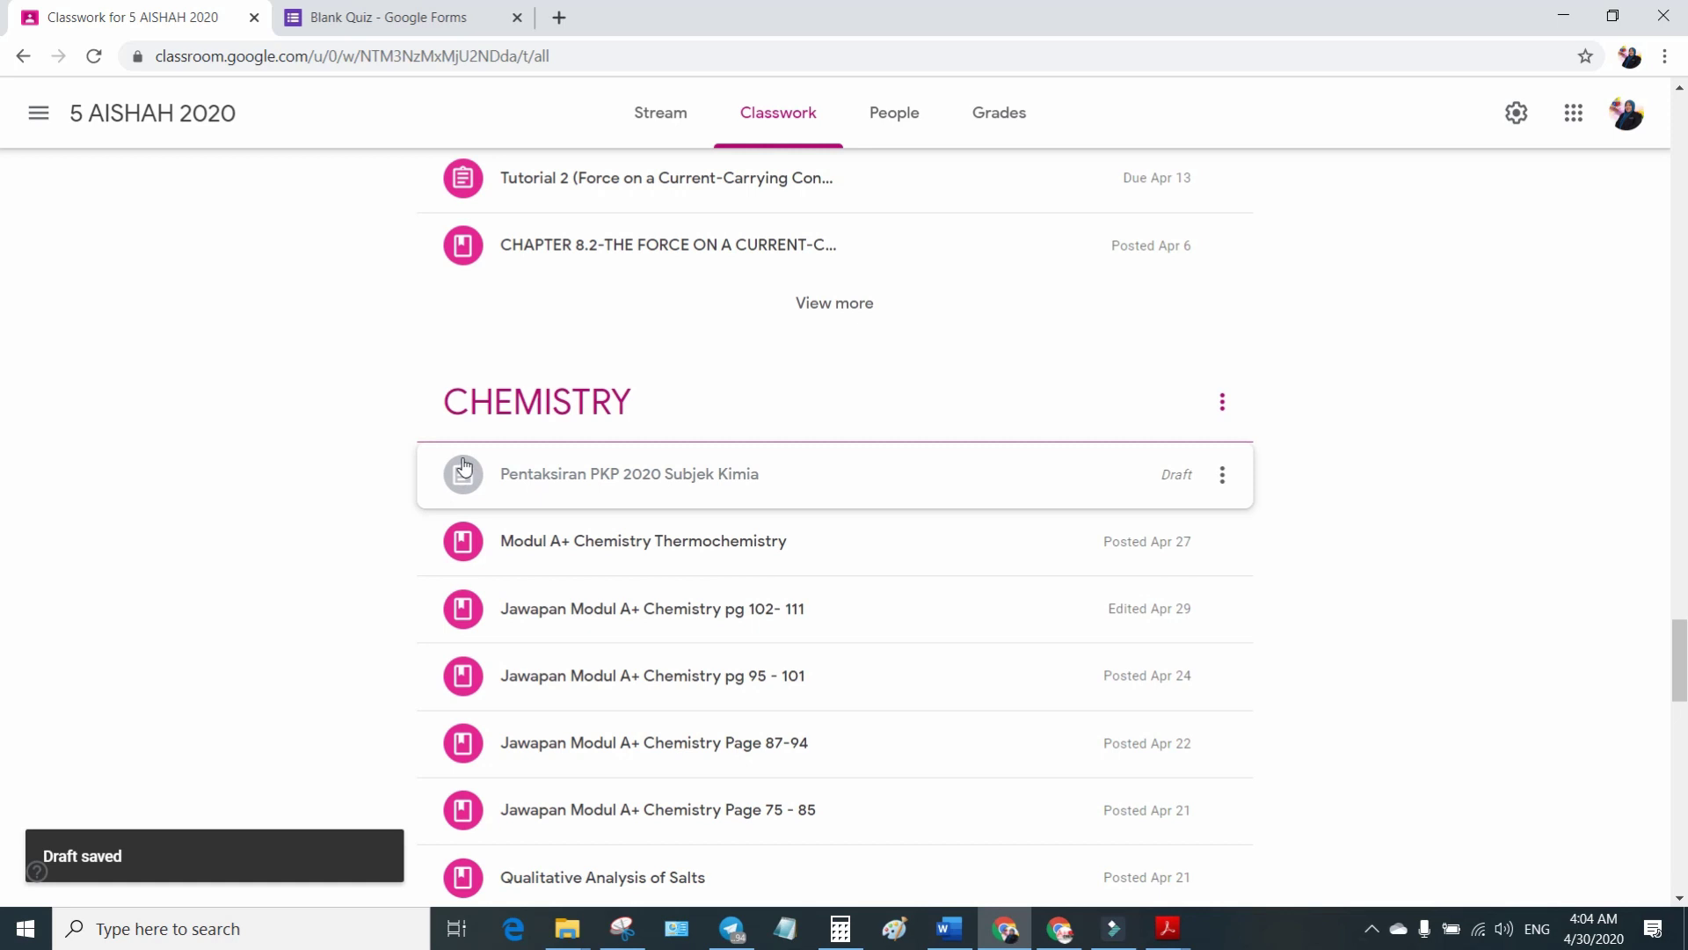
{"action": "left_click", "coordinate": [1222, 479]}
{"action": "left_click", "coordinate": [1197, 529]}
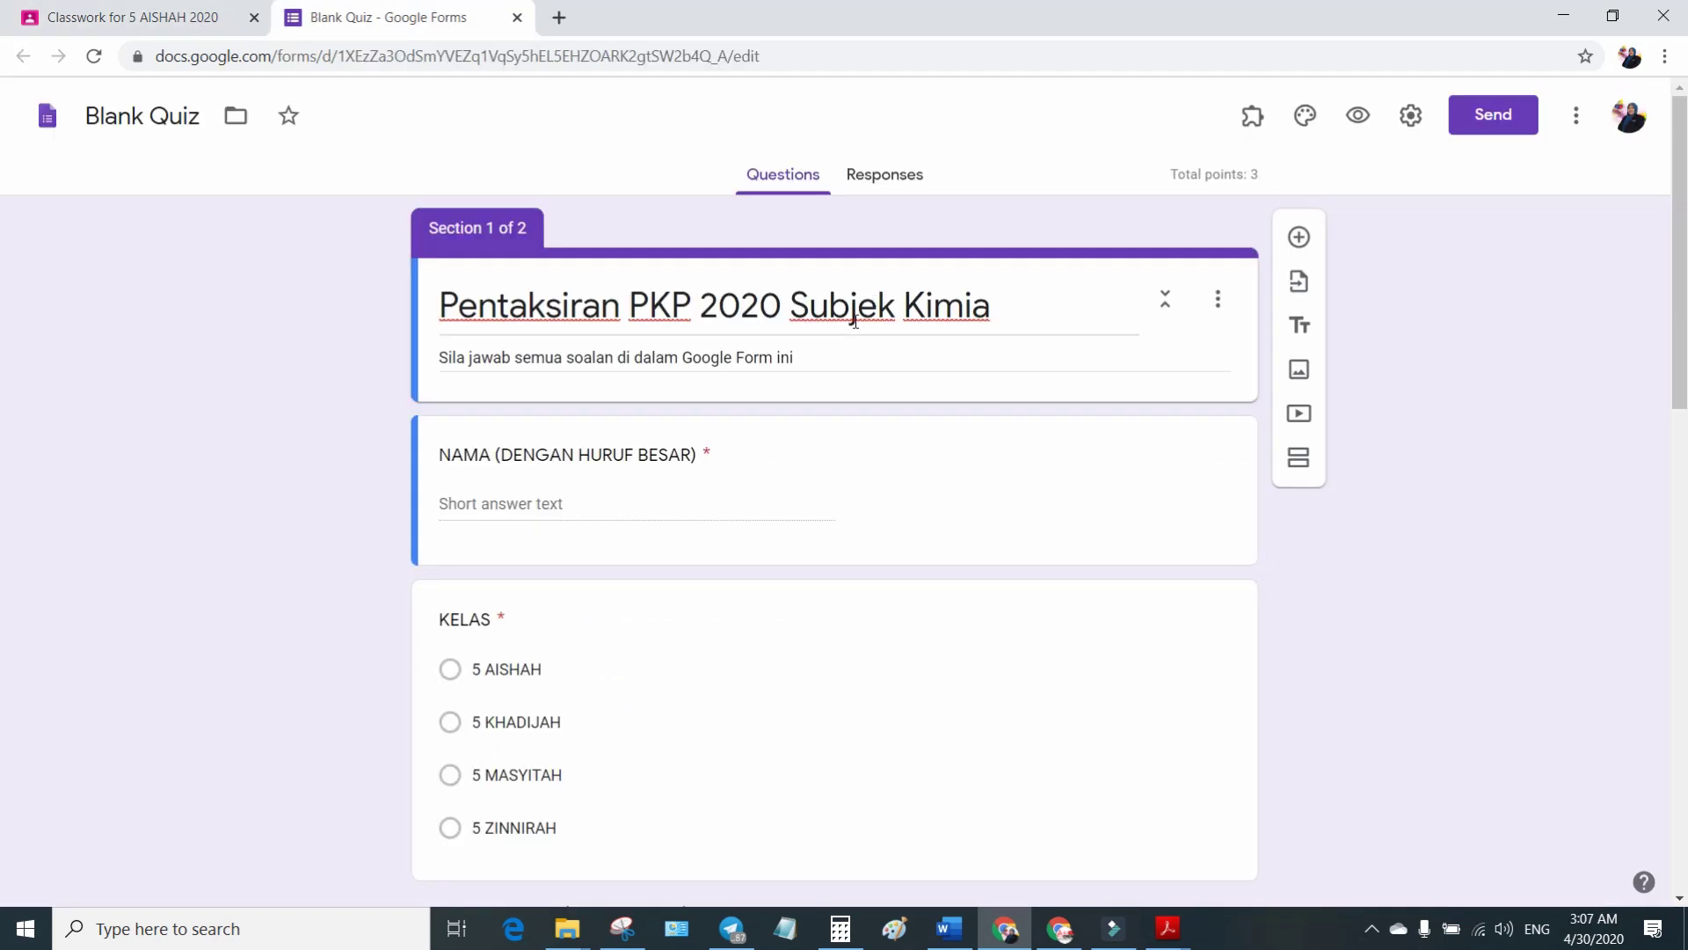
View the quiz form's responses, switching briefly to the Classroom assignment and back.
{"action": "left_click", "coordinate": [879, 180]}
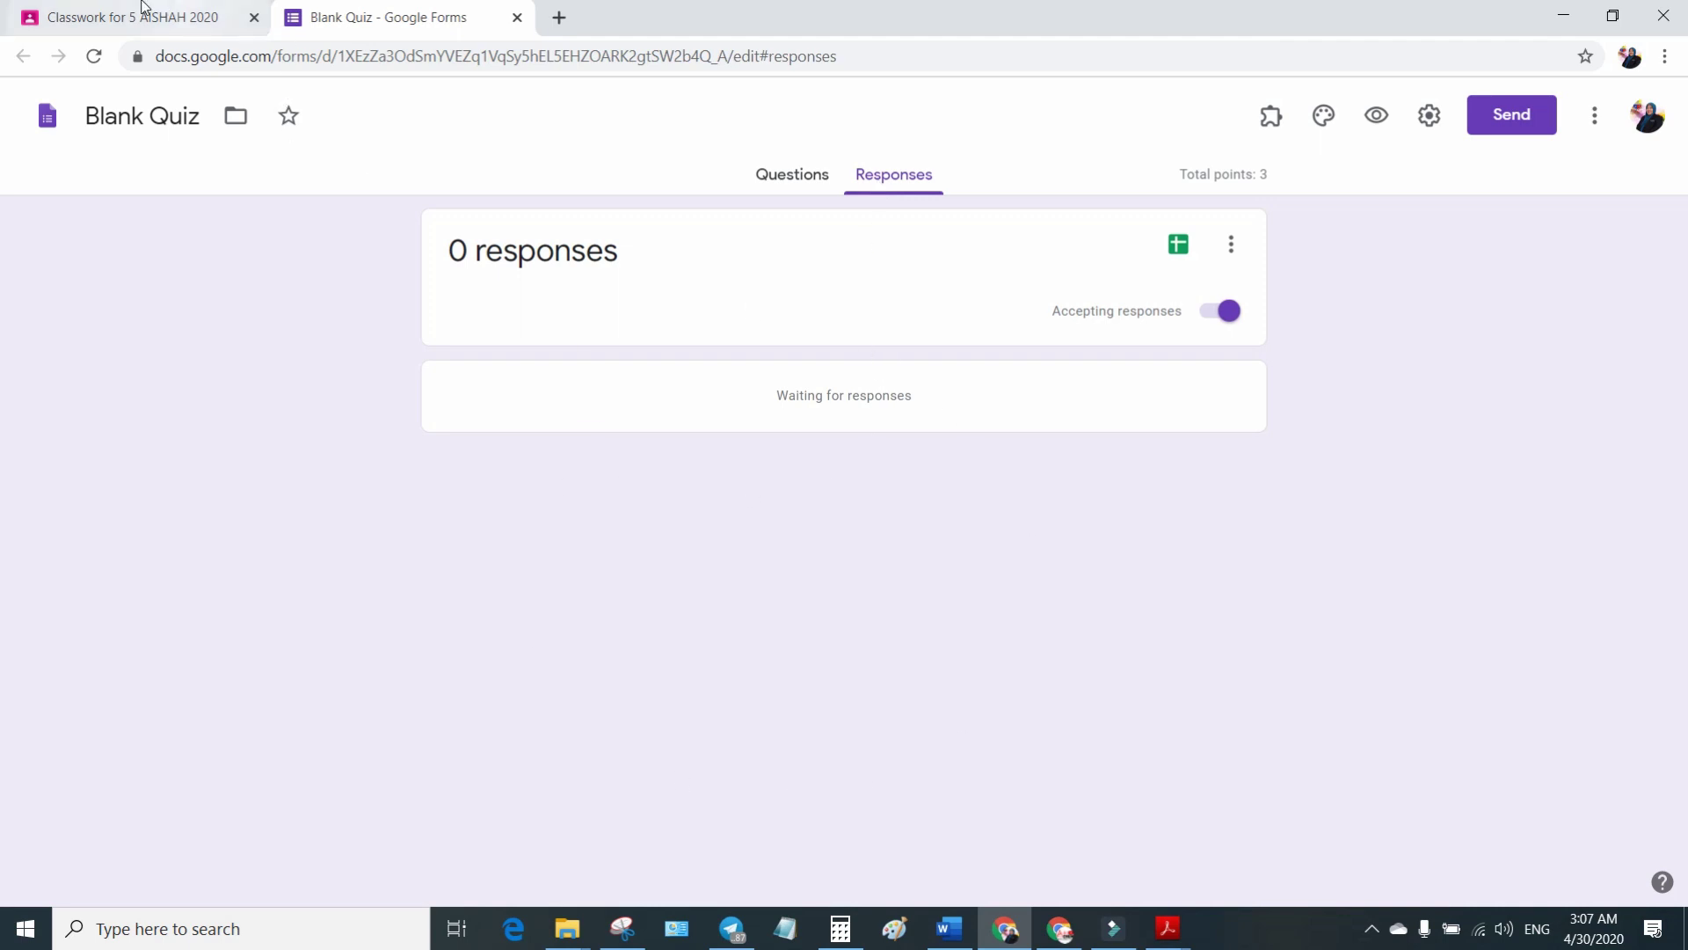
{"action": "left_click", "coordinate": [104, 23]}
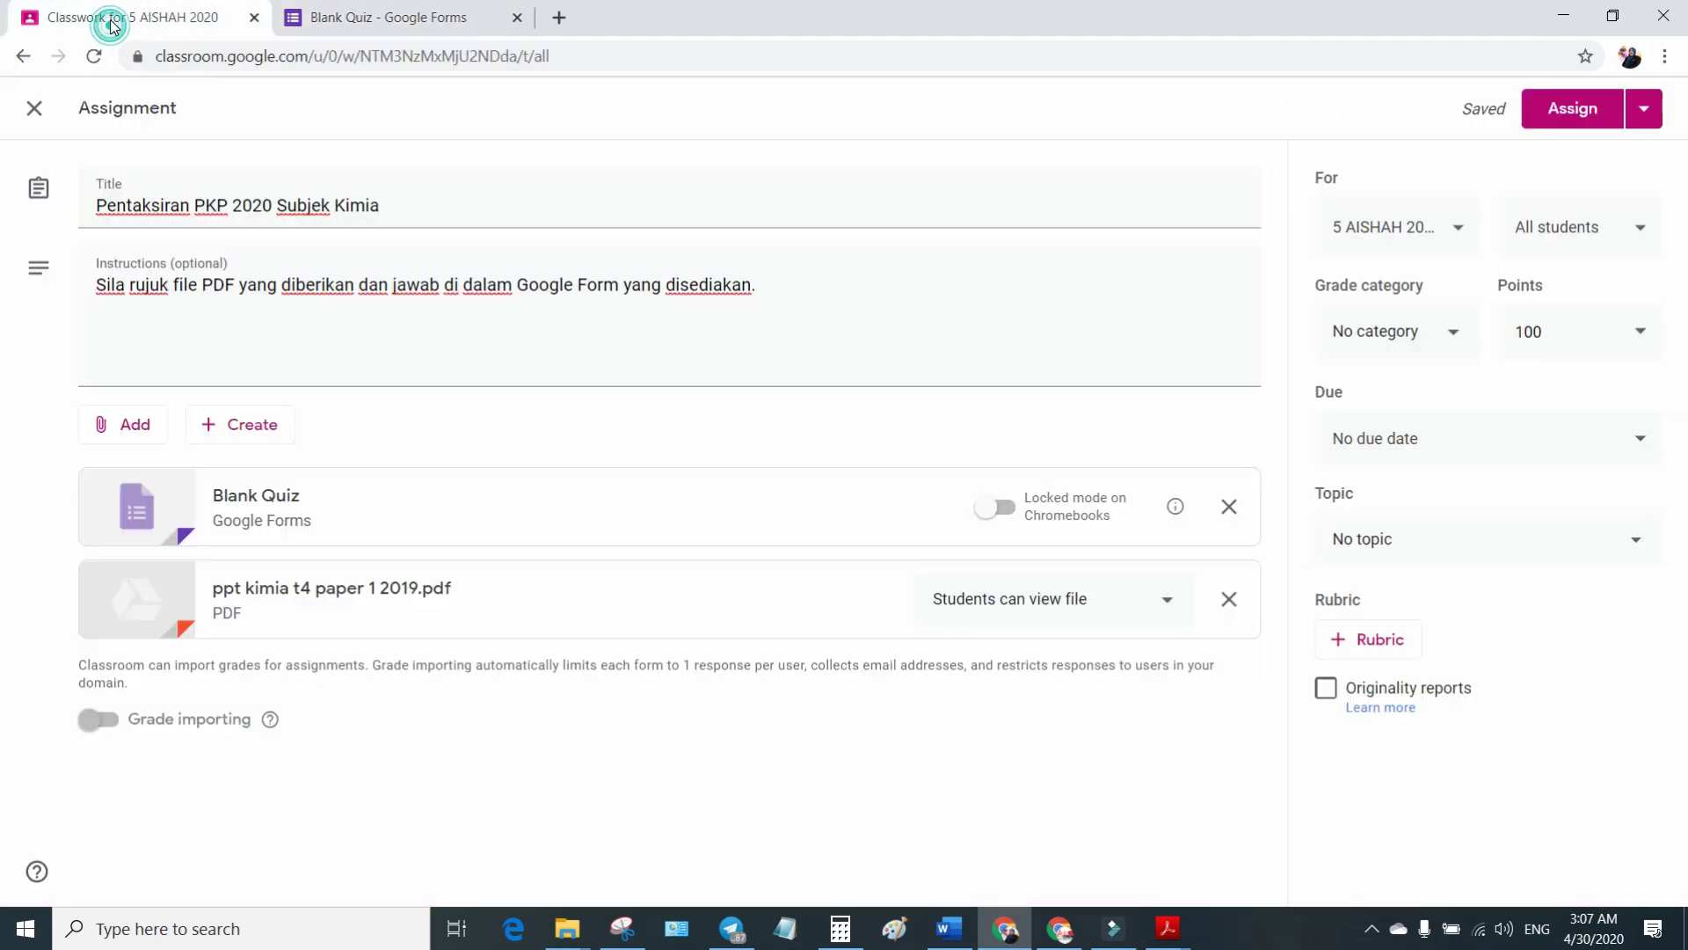
{"action": "left_click", "coordinate": [358, 17]}
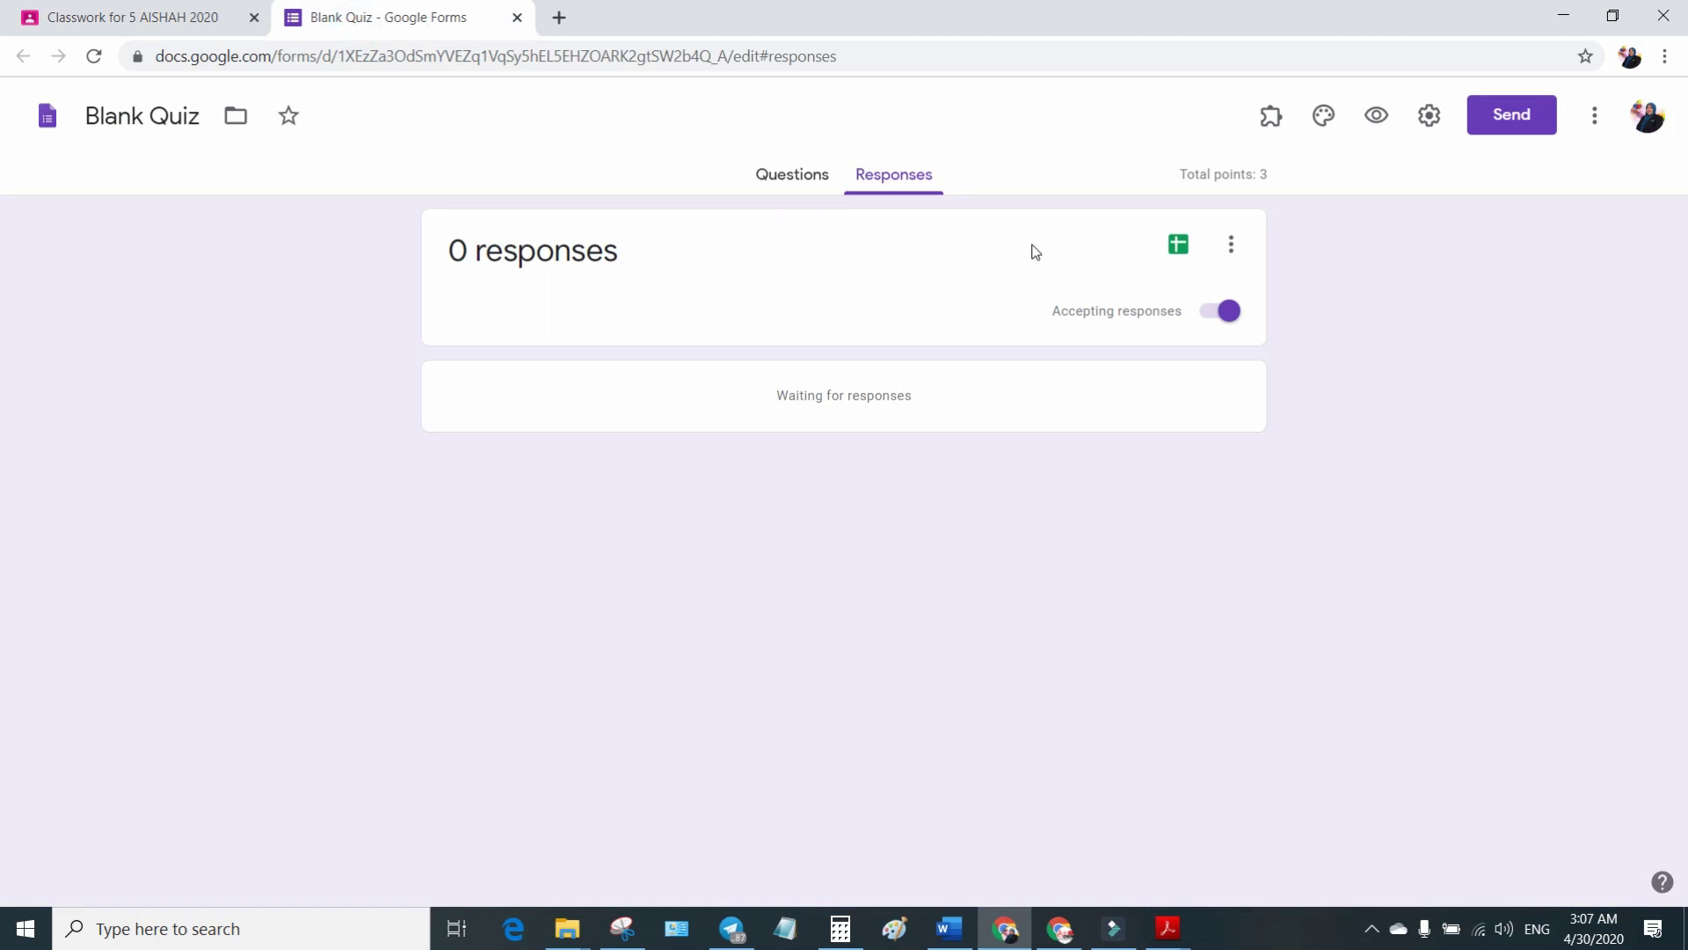